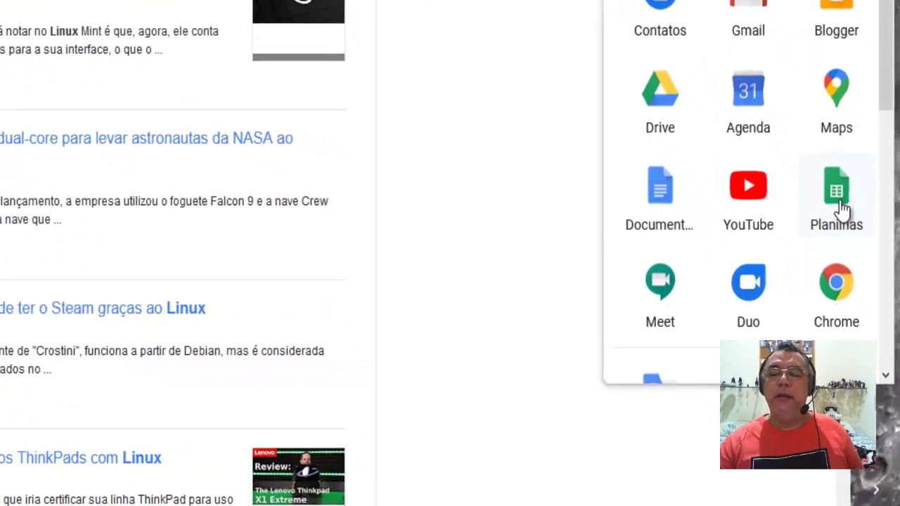
- Open Google Sheets (Planilhas) from the Google apps in Gmail and bring its page of recent spreadsheets to the front
click(840, 206)
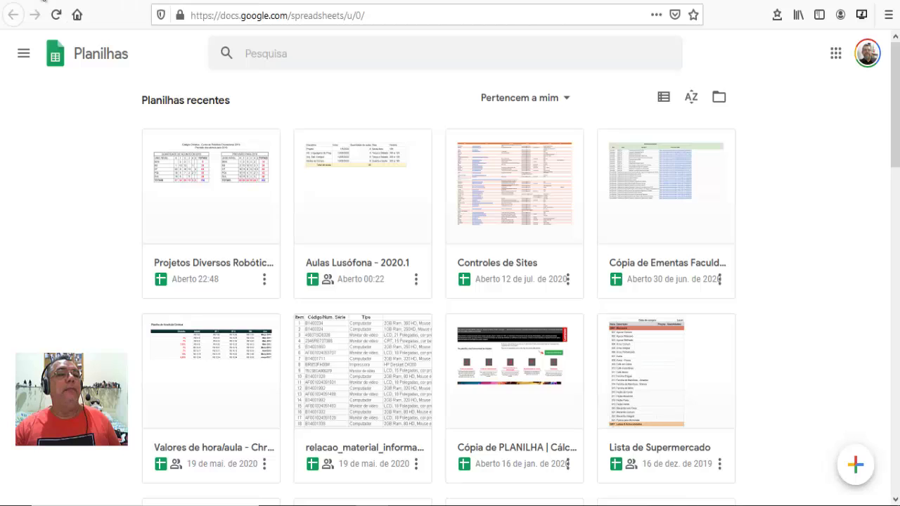
click(45, 0)
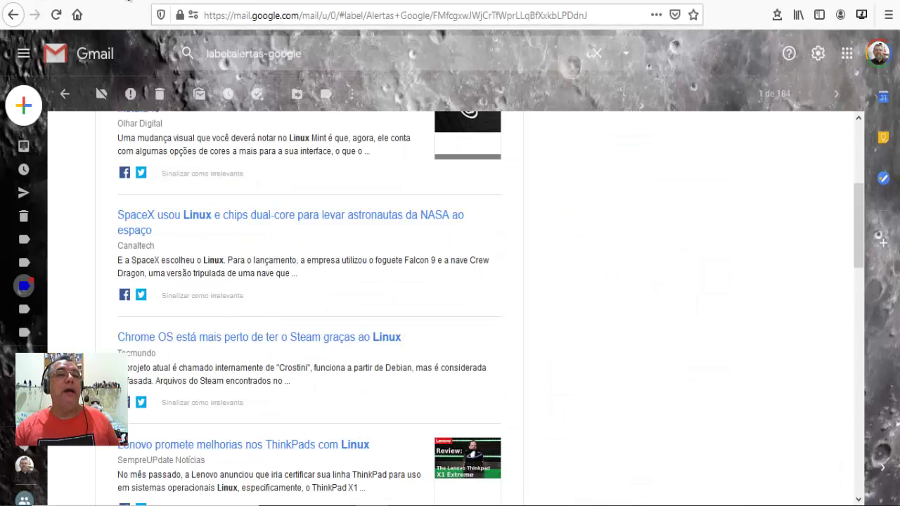
click(129, 1)
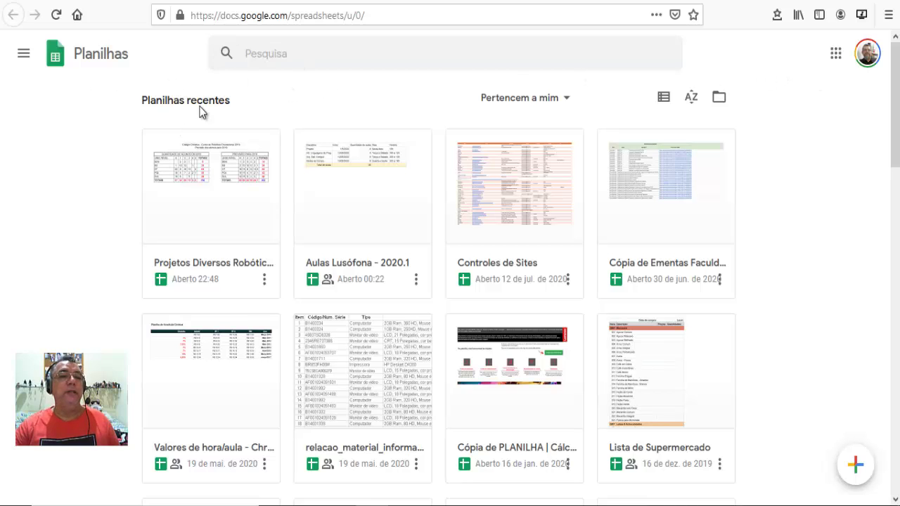
- Look through the thumbnails of the recent spreadsheets down to the oldest files and return to the newest
scroll(184, 128, down, 3)
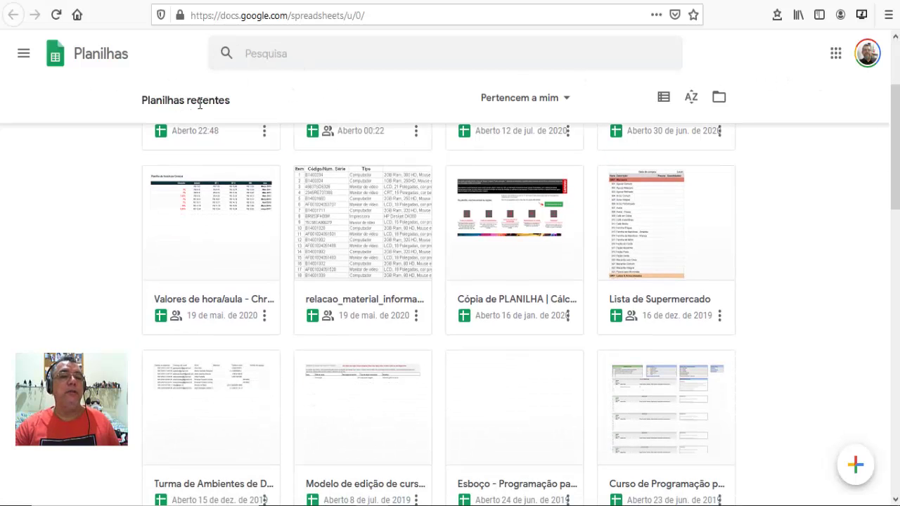
scroll(278, 232, down, 3)
scroll(345, 280, down, 10)
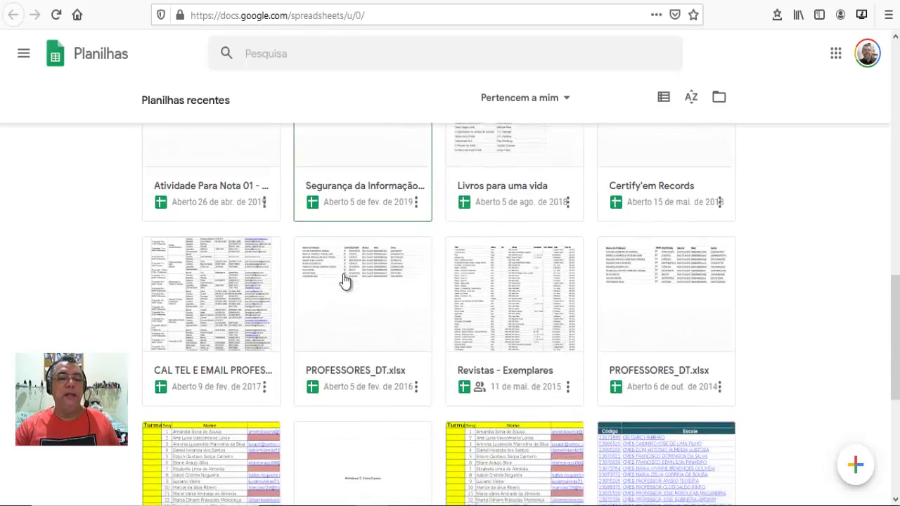
scroll(344, 280, up, 10)
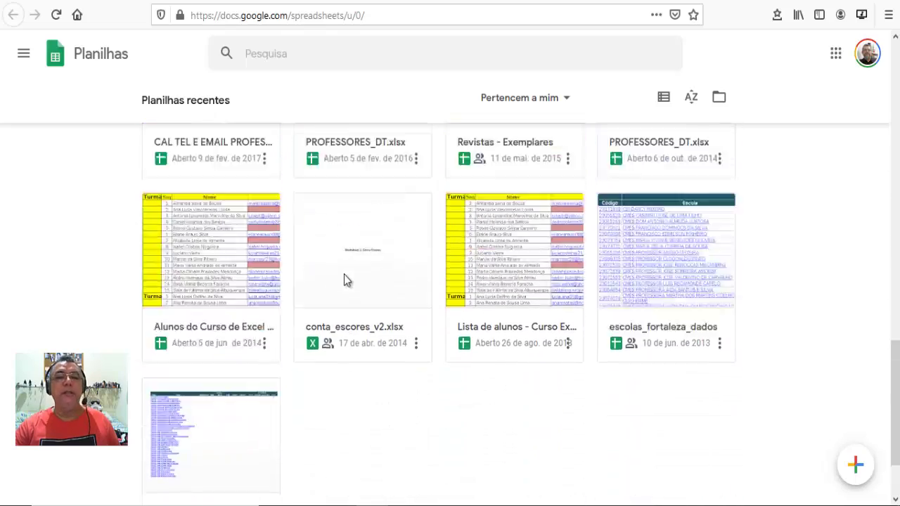
scroll(344, 279, up, 3)
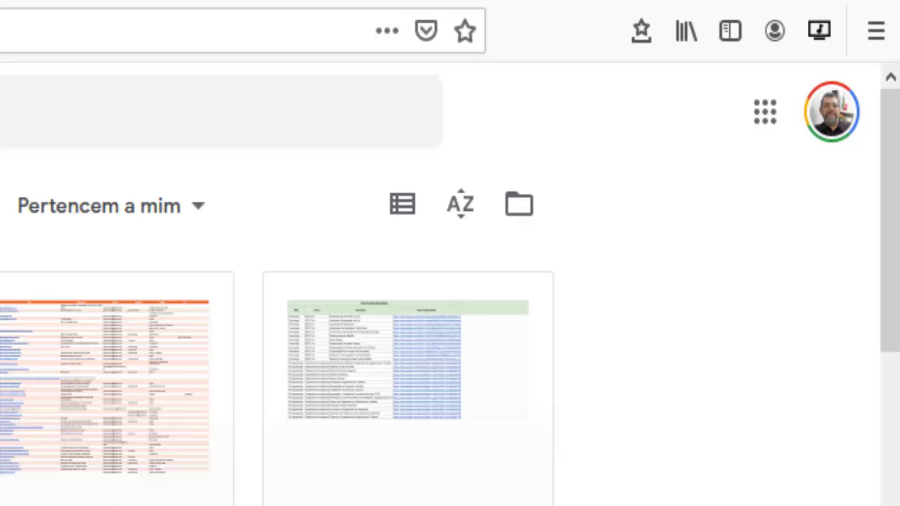
- Switch the recent spreadsheets from thumbnails to list view and look through the whole list
click(403, 220)
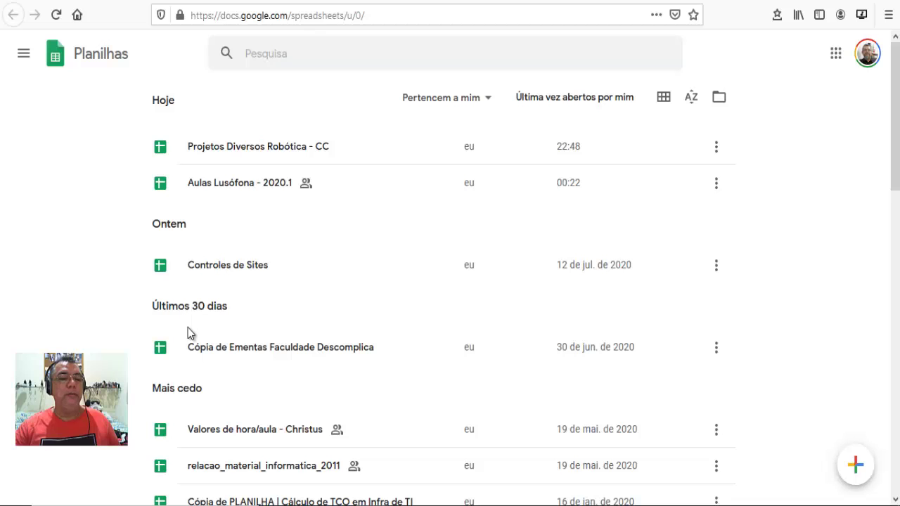
scroll(211, 365, down, 5)
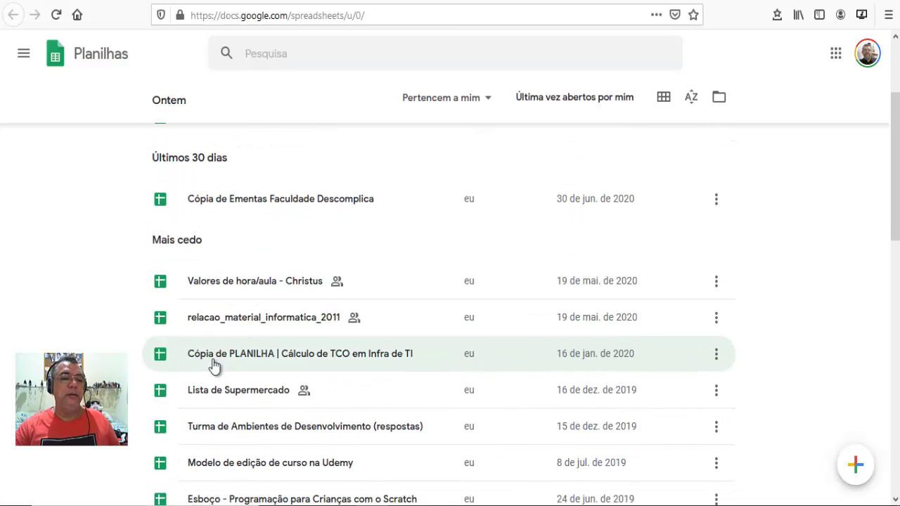
scroll(215, 364, down, 10)
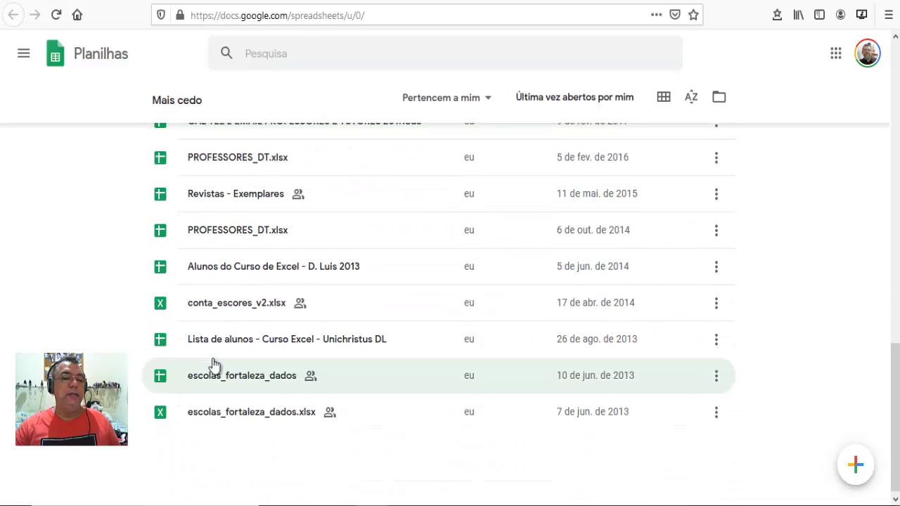
scroll(214, 364, up, 15)
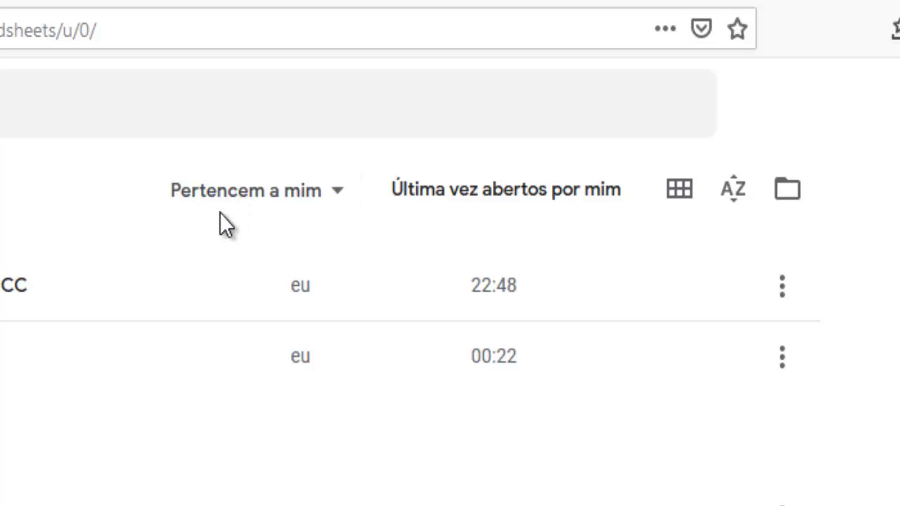
- Filter the spreadsheets by the owner option "Pertencem a qualquer pessoa" and look through the listed files and owners
click(328, 199)
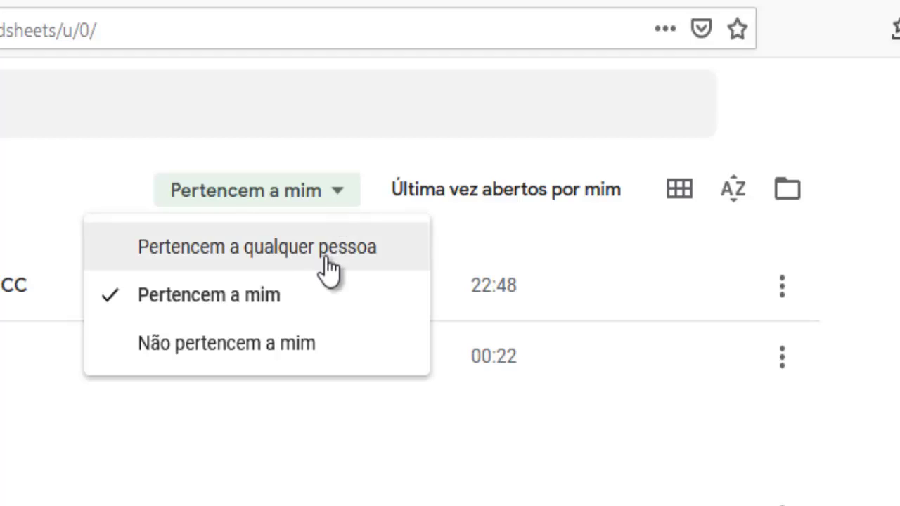
click(301, 248)
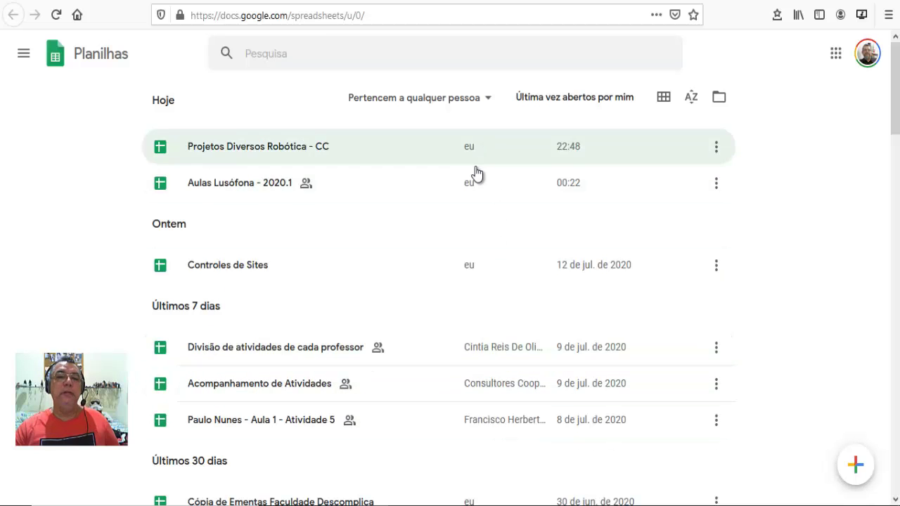
scroll(476, 413, down, 5)
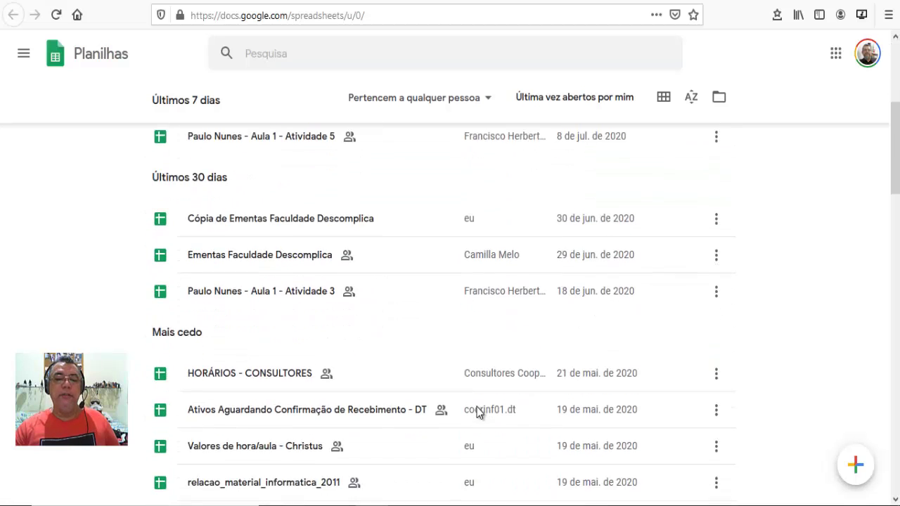
scroll(476, 414, down, 4)
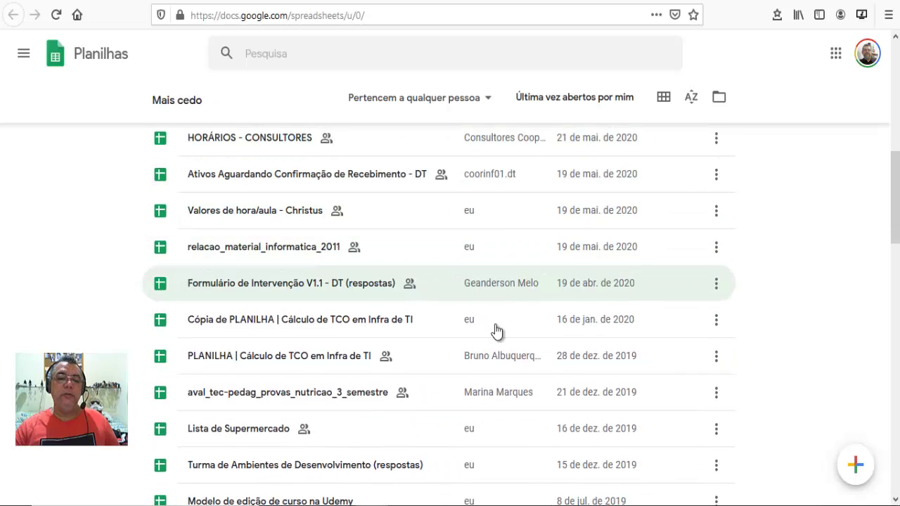
scroll(478, 436, up, 9)
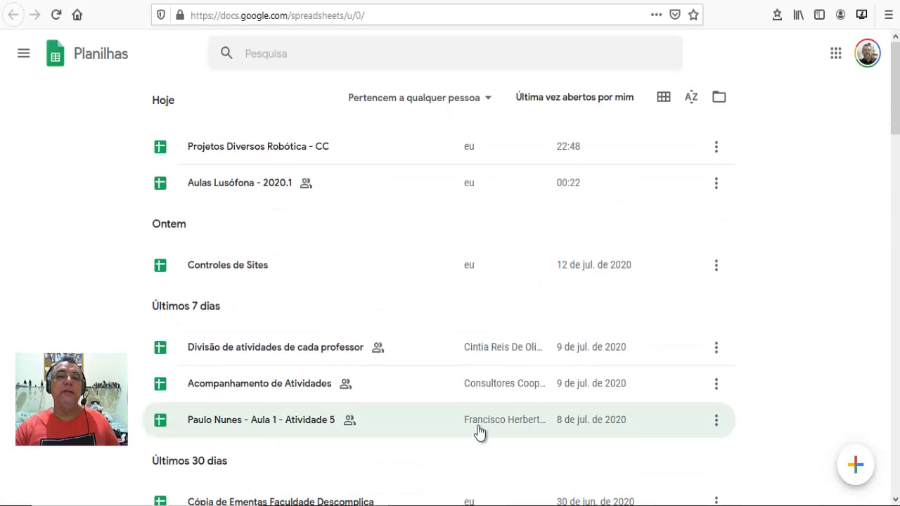
- Try the owner filters "Não pertencem a mim" and "Pertencem a qualquer pessoa", and return the filter to "Pertencem a mim"
click(487, 98)
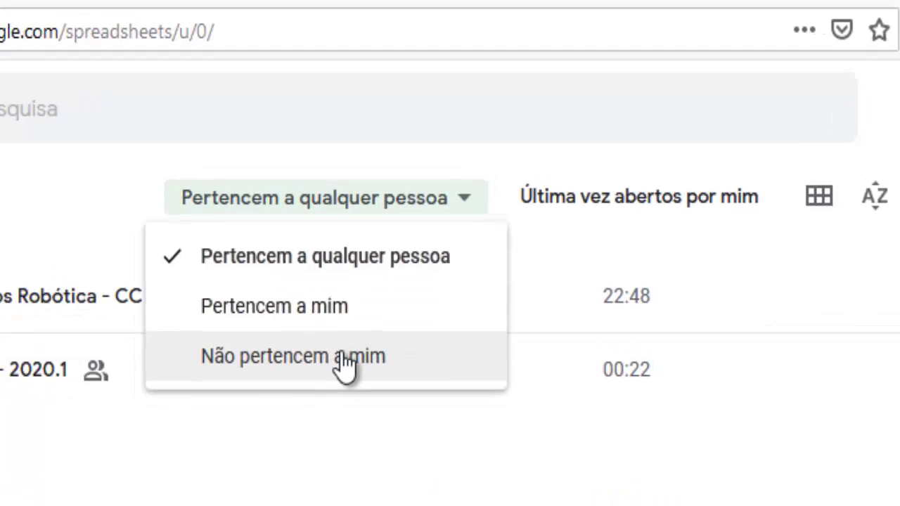
click(345, 362)
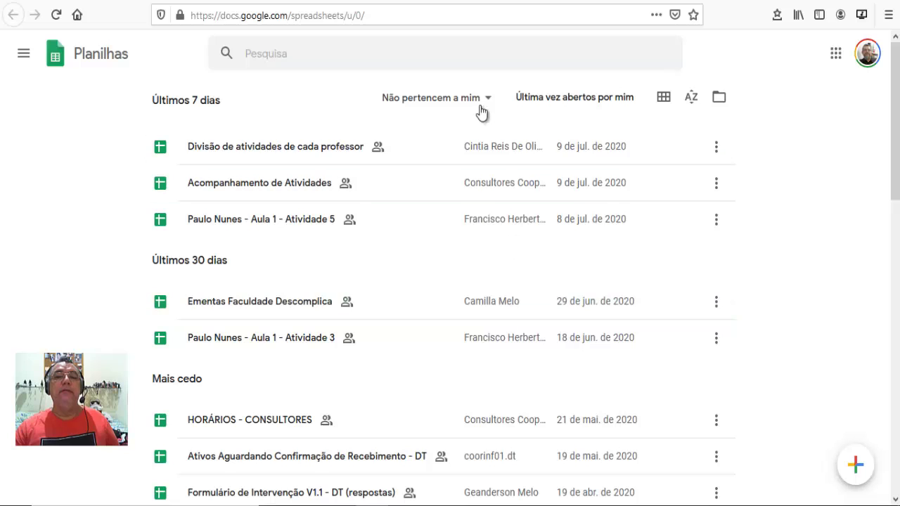
click(482, 102)
click(478, 128)
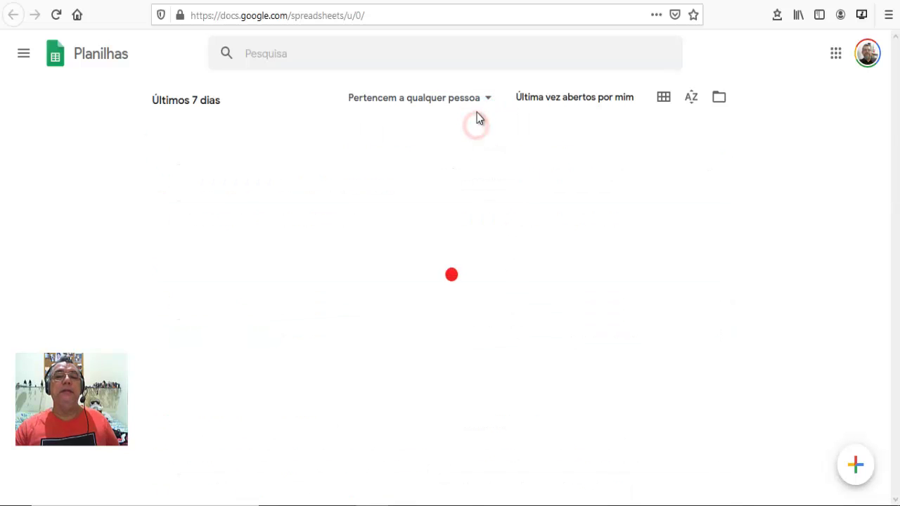
click(484, 100)
click(429, 151)
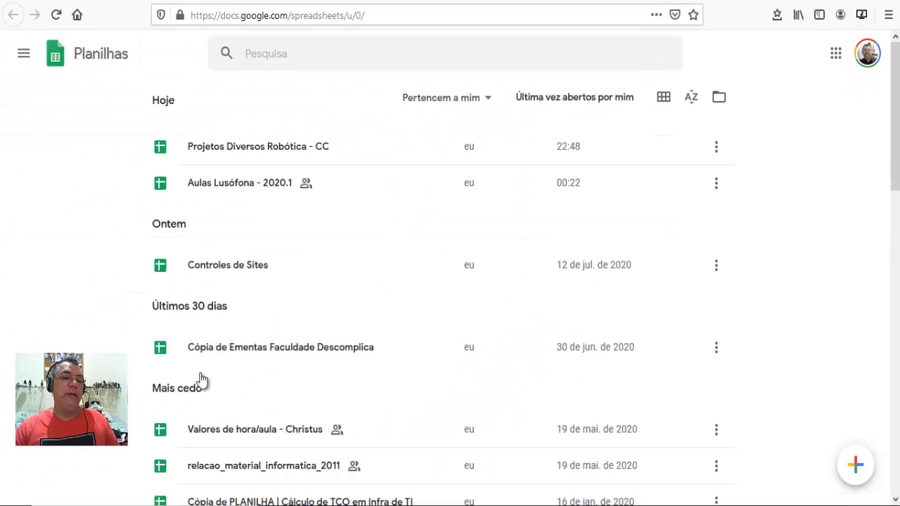
- Sort the spreadsheets by "Título" and restore the sort order to "Última vez abertos por mim"
click(644, 118)
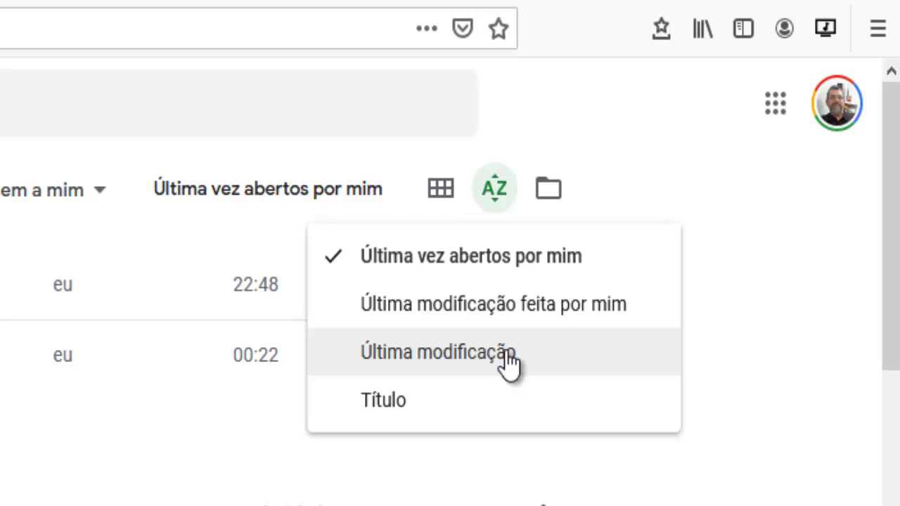
click(429, 399)
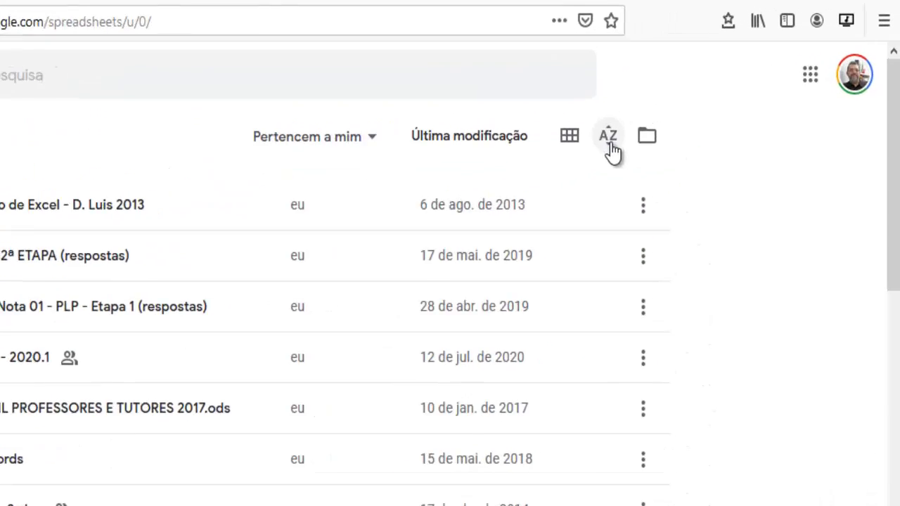
click(610, 144)
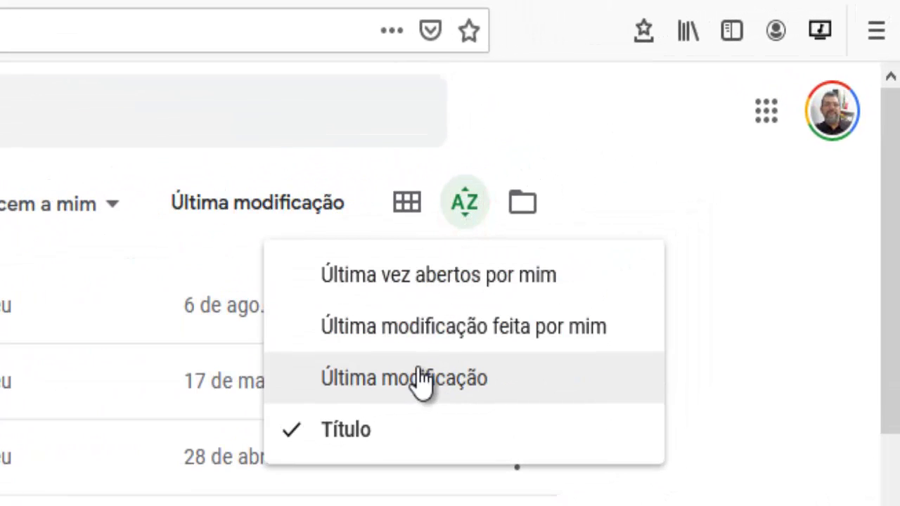
click(454, 278)
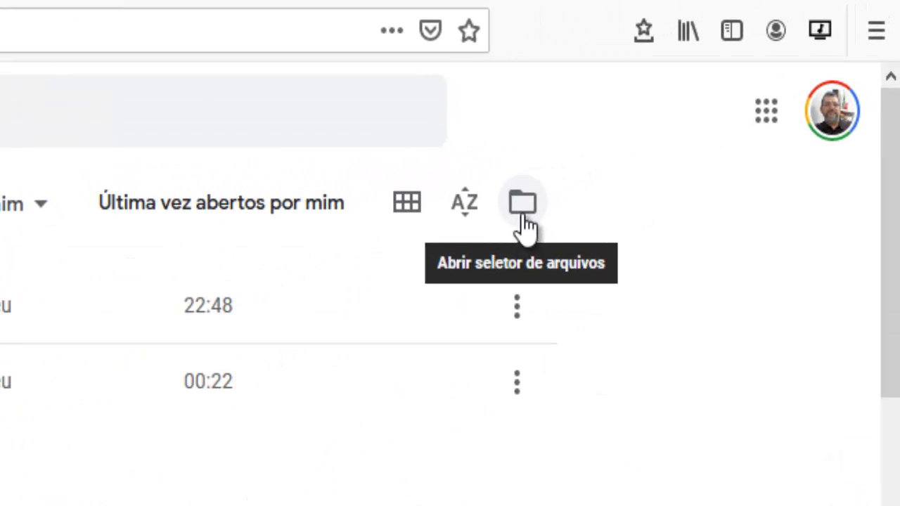
- Open the file picker and look through the folders and files in Meu Drive
click(524, 211)
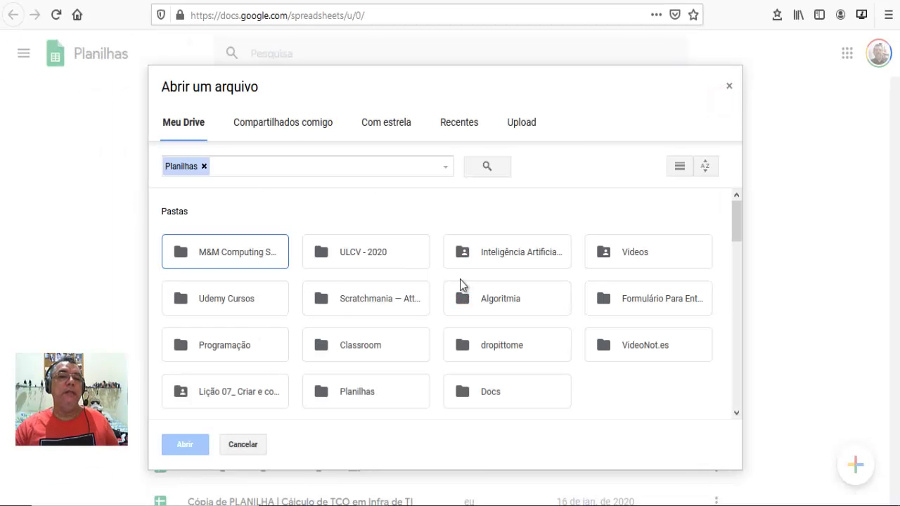
scroll(316, 271, down, 5)
scroll(341, 310, down, 6)
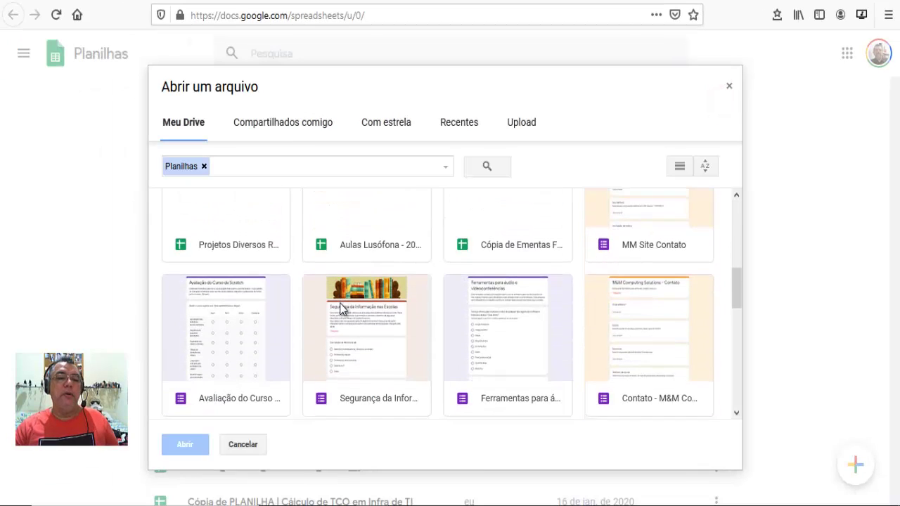
scroll(341, 310, up, 1)
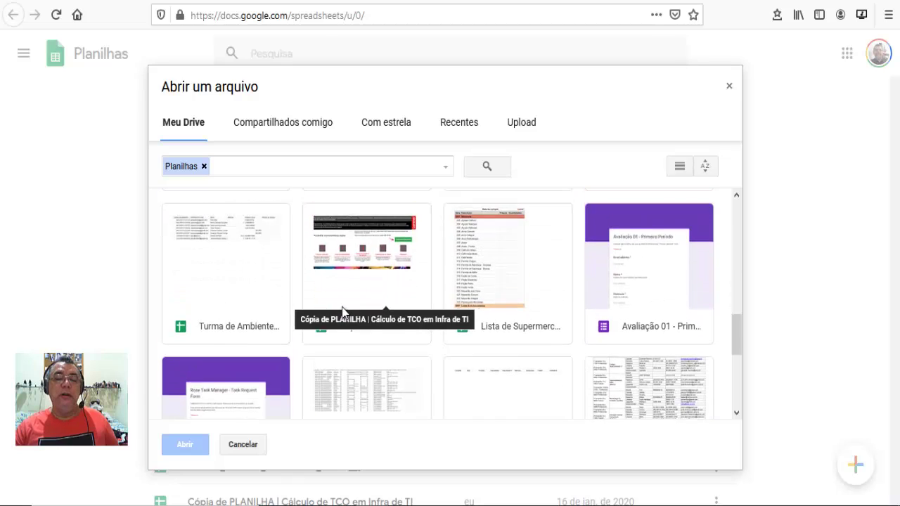
scroll(613, 342, up, 3)
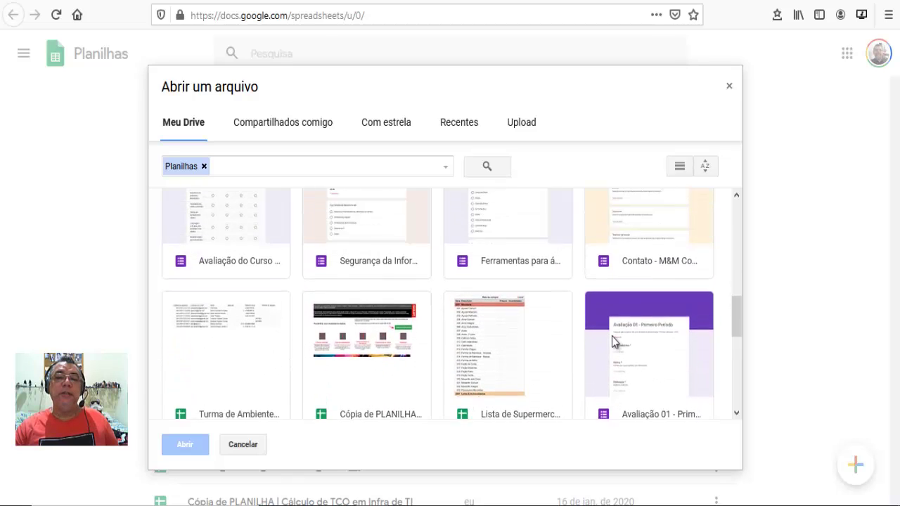
scroll(289, 323, down, 1)
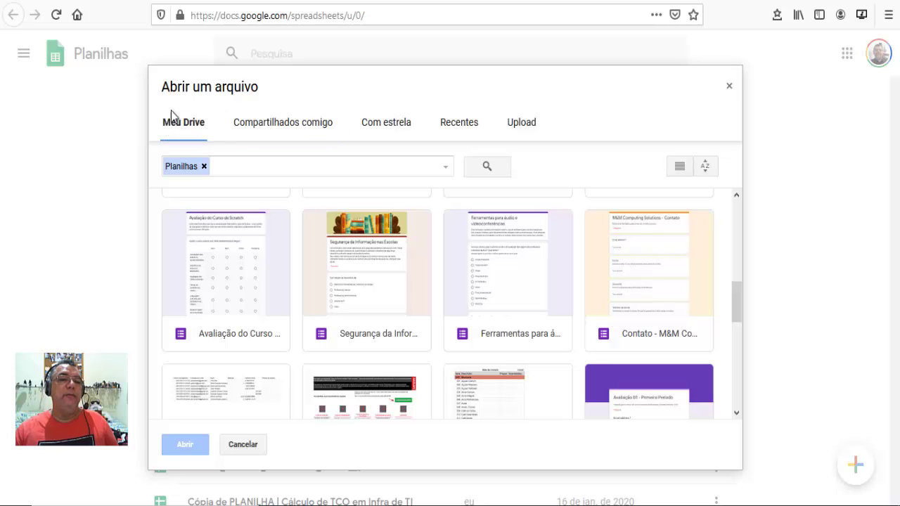
- View the file picker's Compartilhados comigo, Com estrela, Recentes and Upload sections, and return to Meu Drive
click(293, 132)
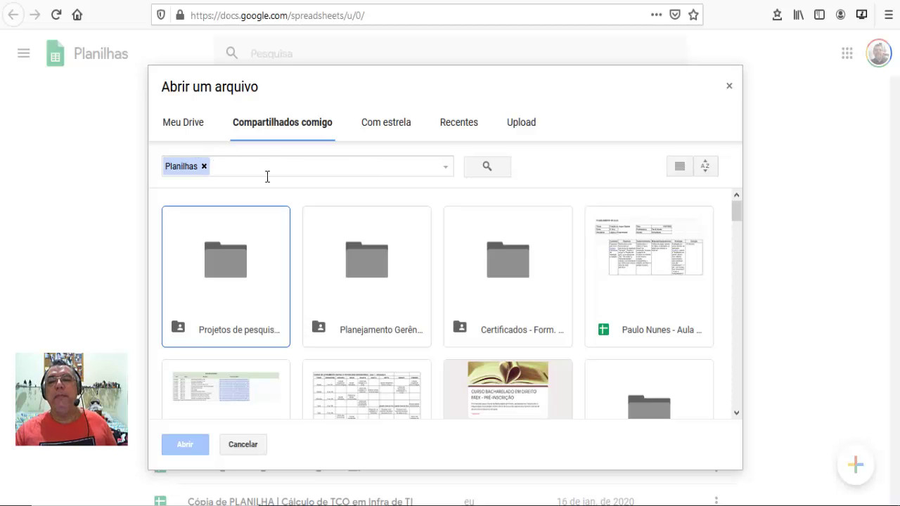
click(386, 132)
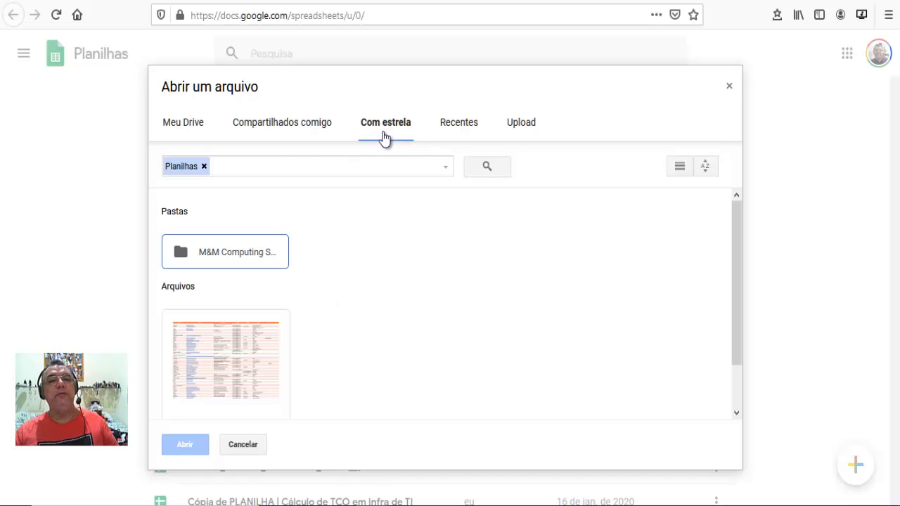
scroll(413, 309, down, 2)
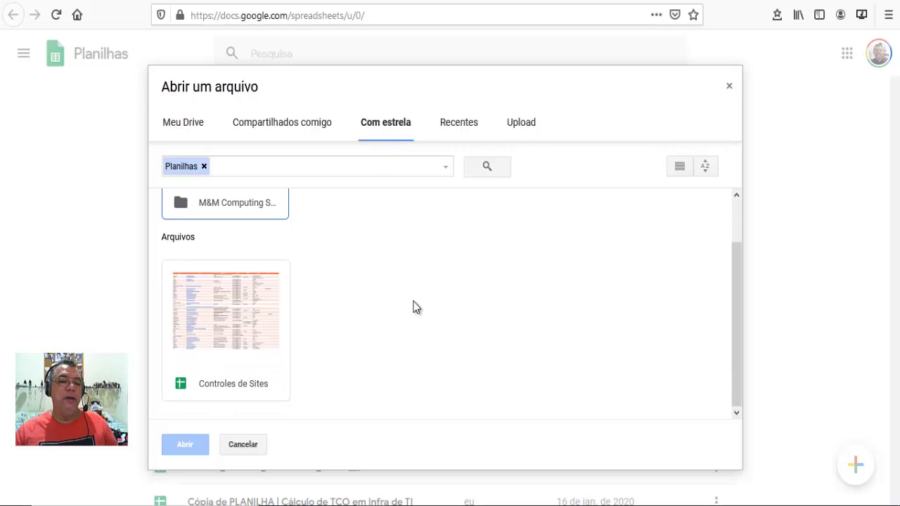
scroll(414, 307, up, 2)
click(458, 125)
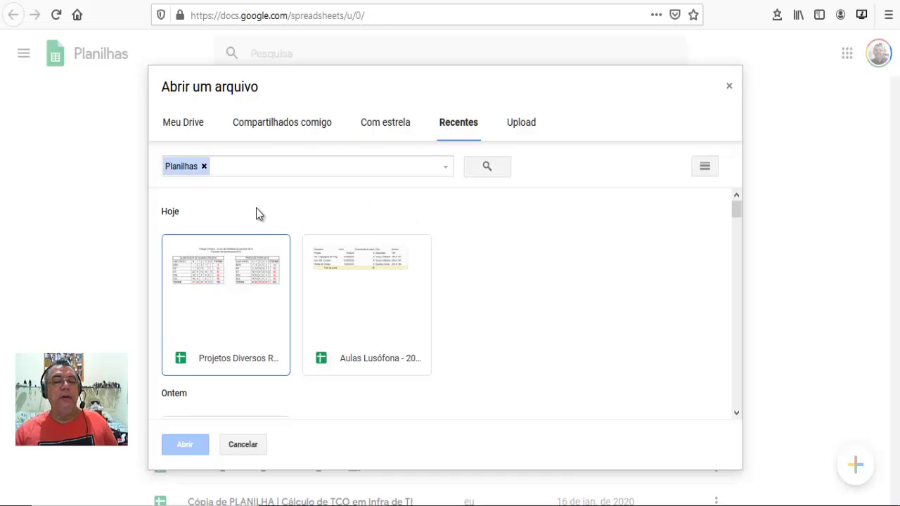
click(527, 126)
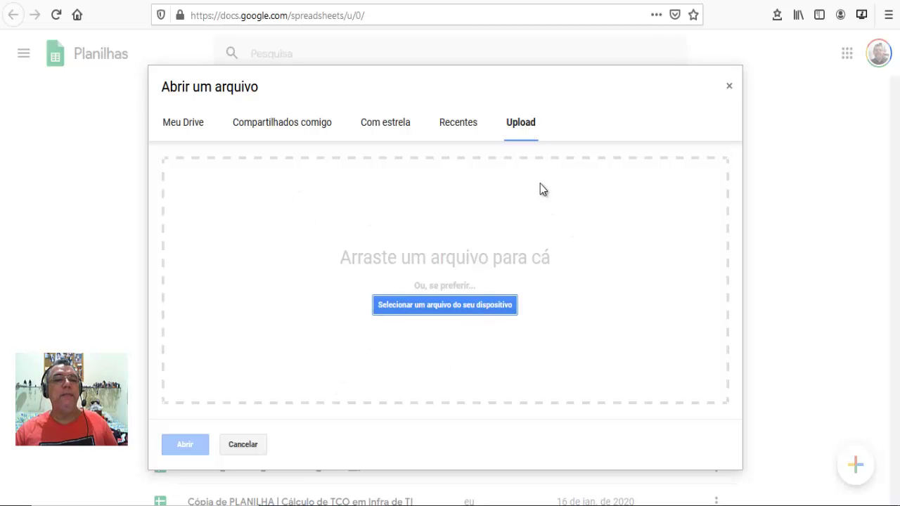
click(194, 126)
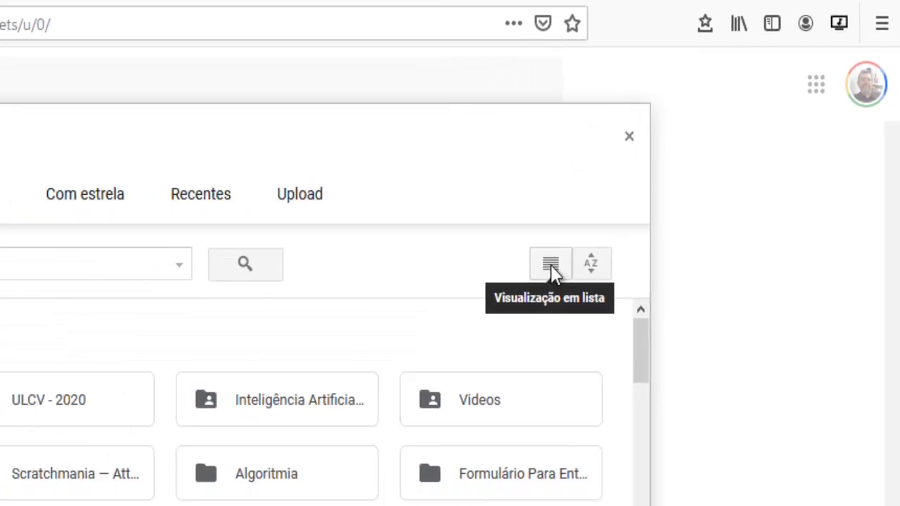
- Compare the file picker's list and grid views and its sort options, and close the picker
click(464, 330)
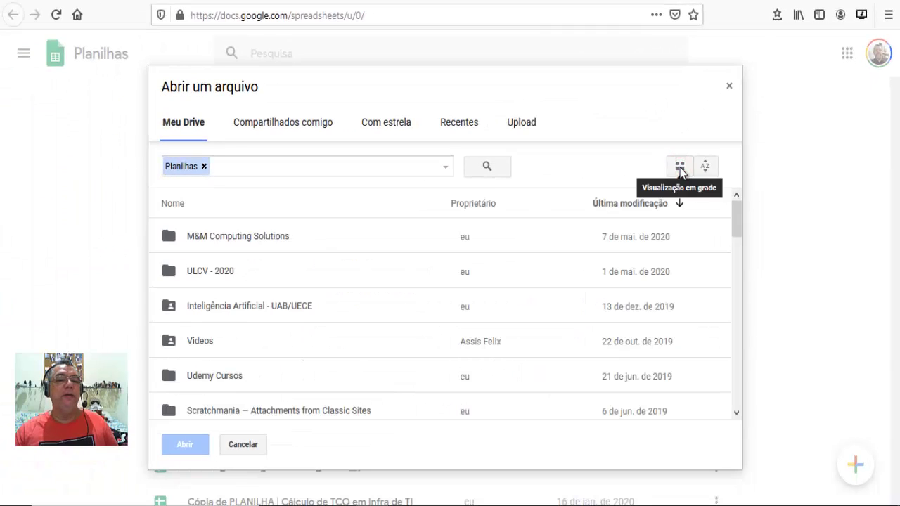
click(680, 168)
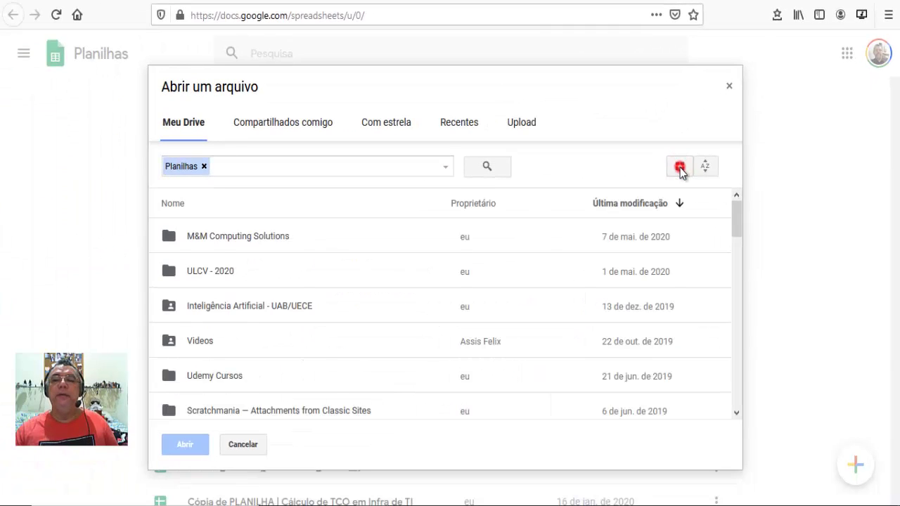
click(680, 169)
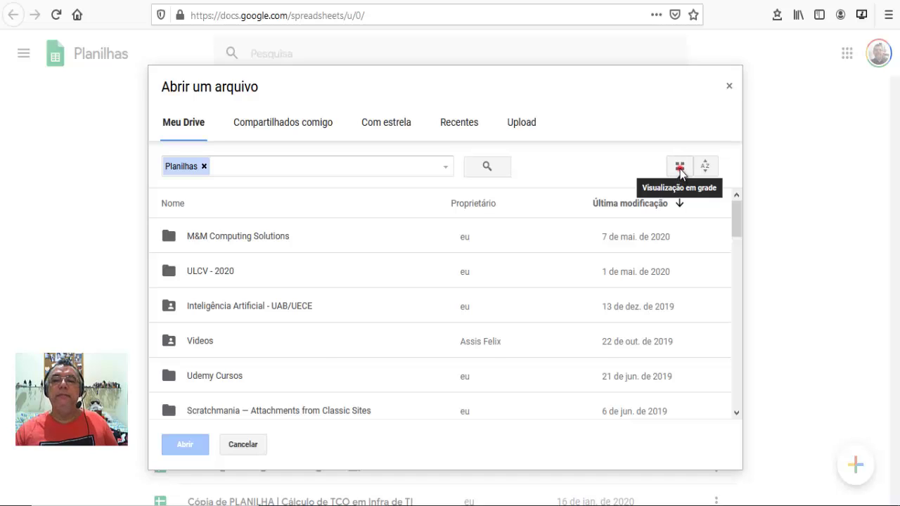
click(680, 169)
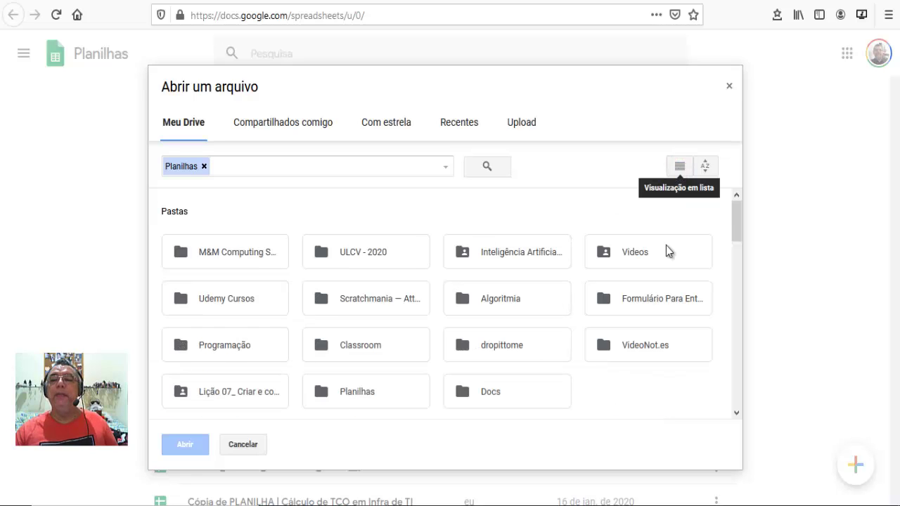
click(707, 166)
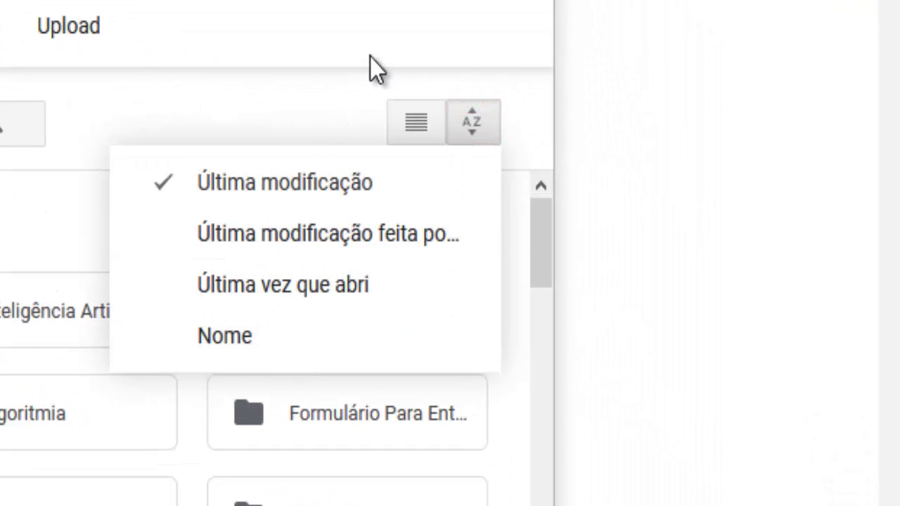
click(643, 28)
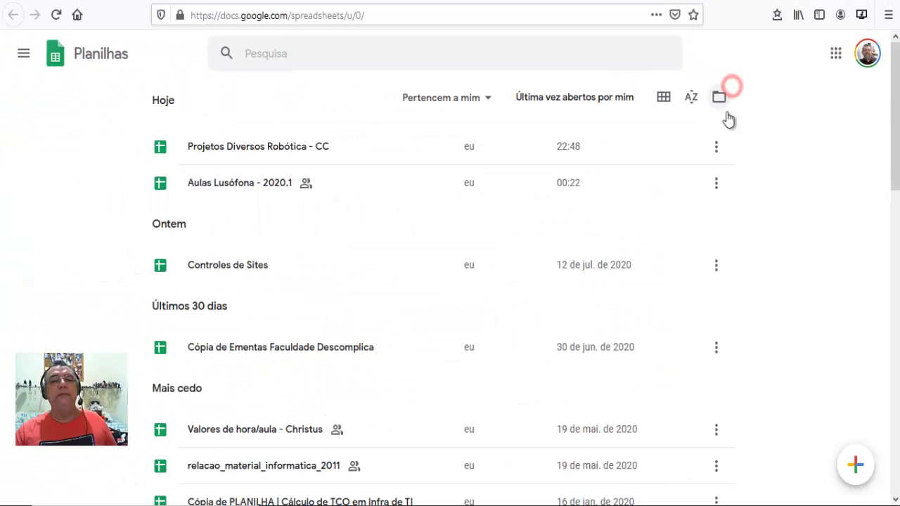
- Switch the recent spreadsheets to grid view and open the template gallery
click(666, 105)
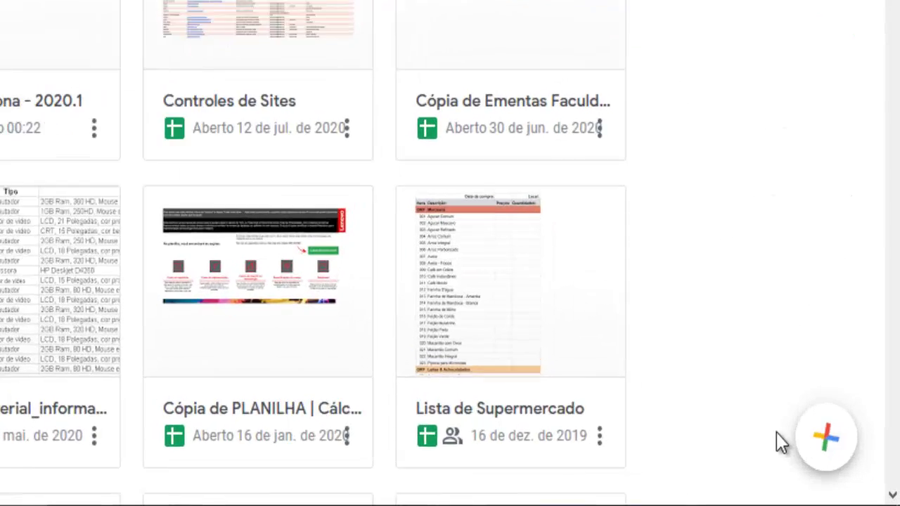
mouse_move(860, 469)
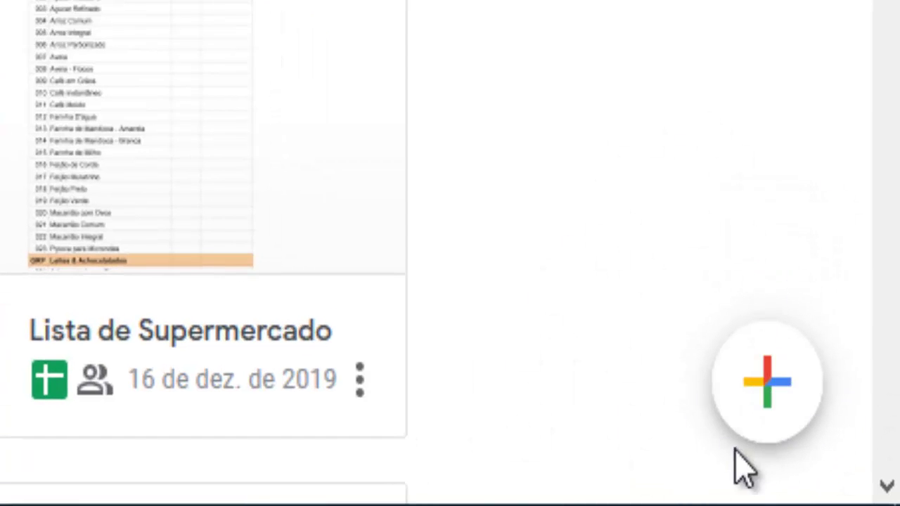
mouse_move(748, 398)
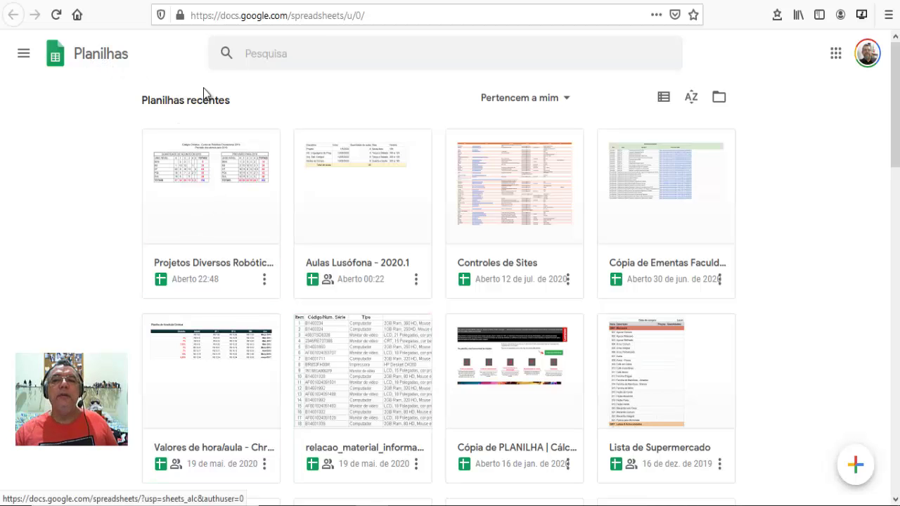
mouse_move(853, 458)
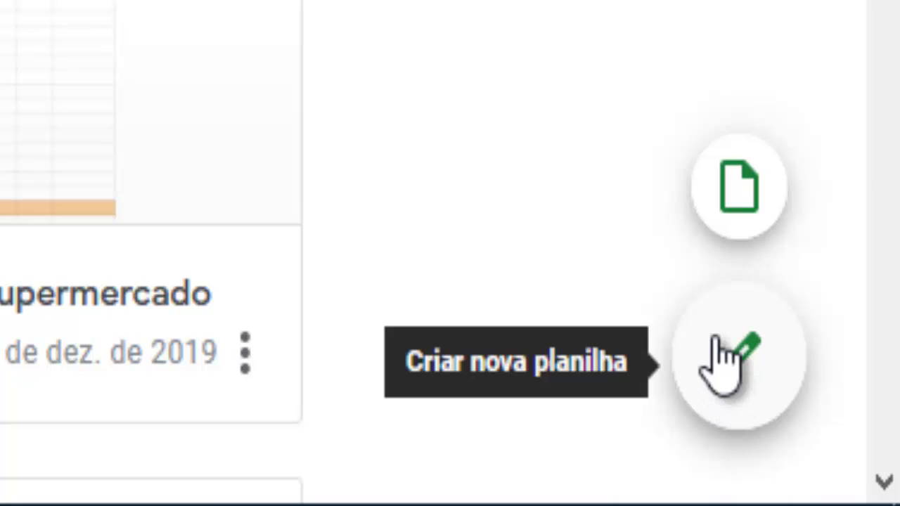
mouse_move(738, 338)
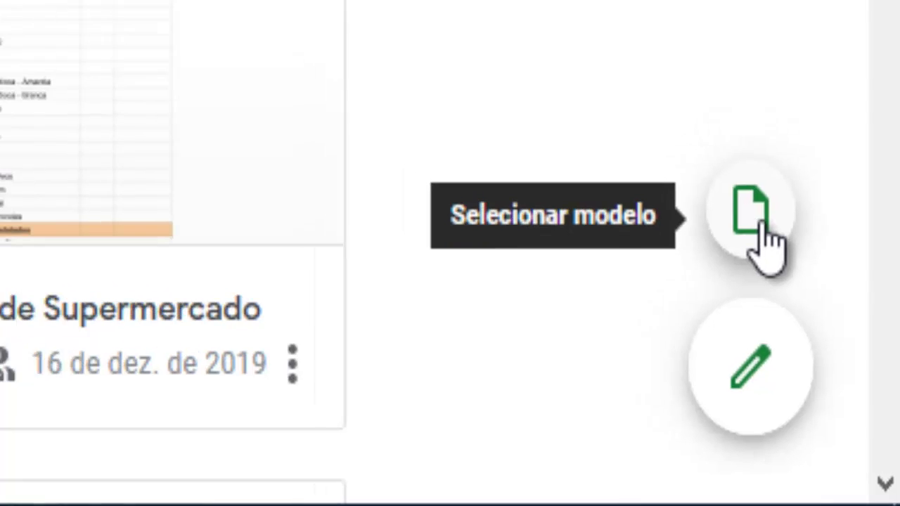
click(745, 200)
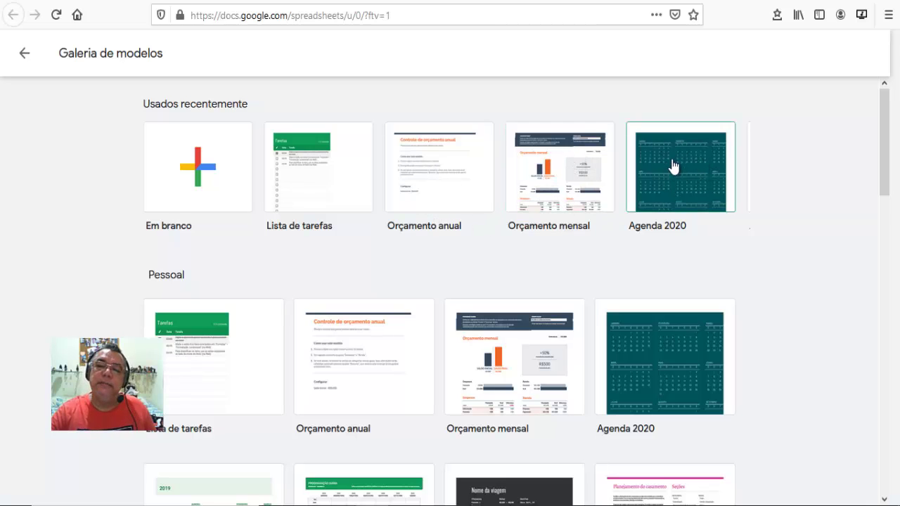
- Look through the gallery's Pessoal, Trabalho, Gerenciamento de projetos and Educação templates
scroll(486, 308, down, 2)
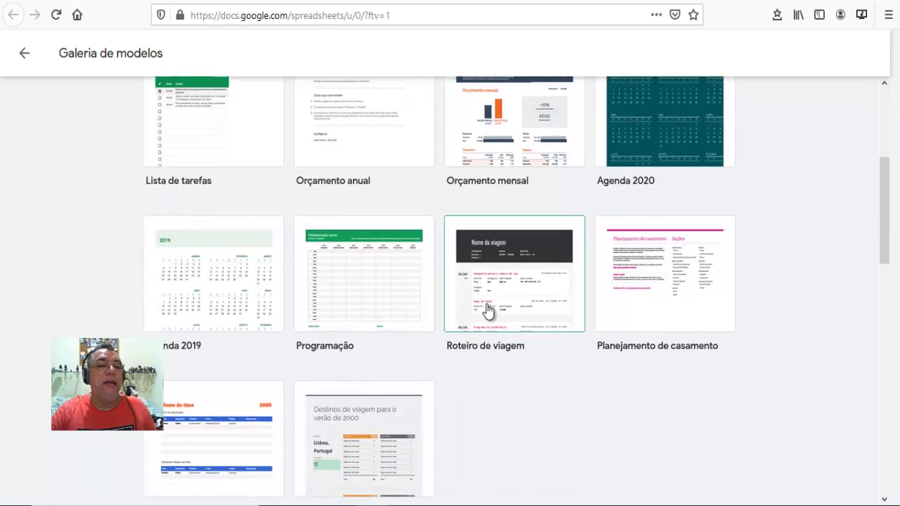
scroll(488, 311, up, 2)
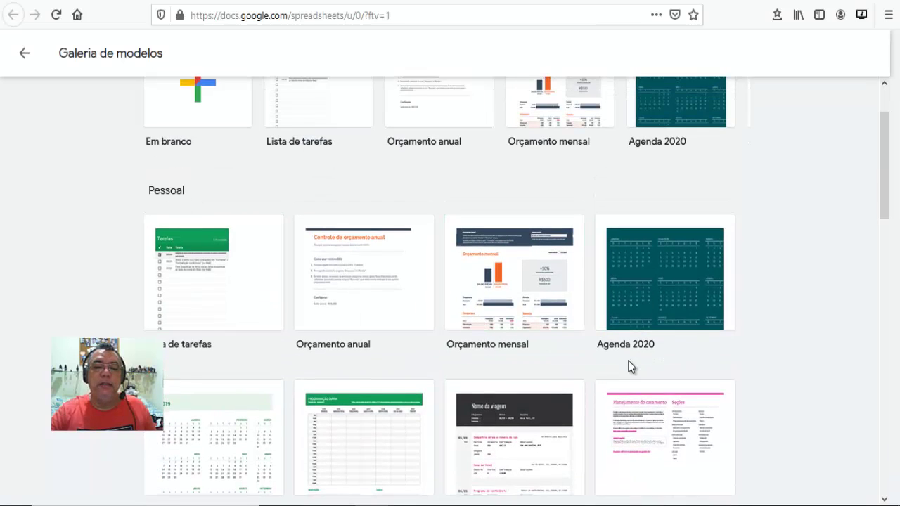
scroll(633, 359, down, 2)
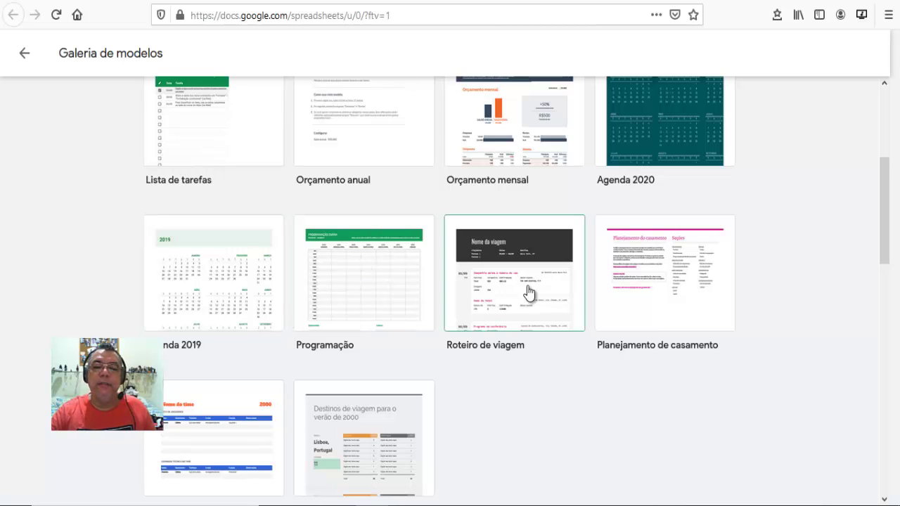
scroll(645, 357, down, 7)
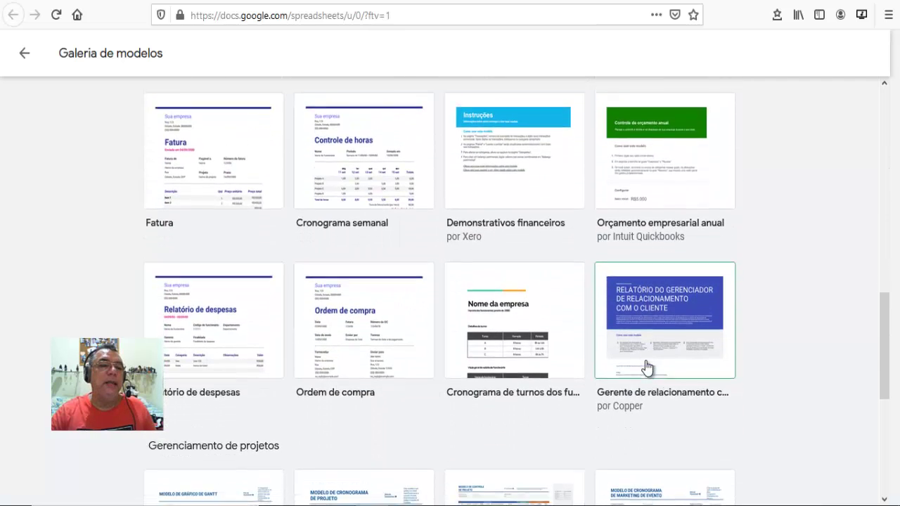
scroll(647, 368, up, 1)
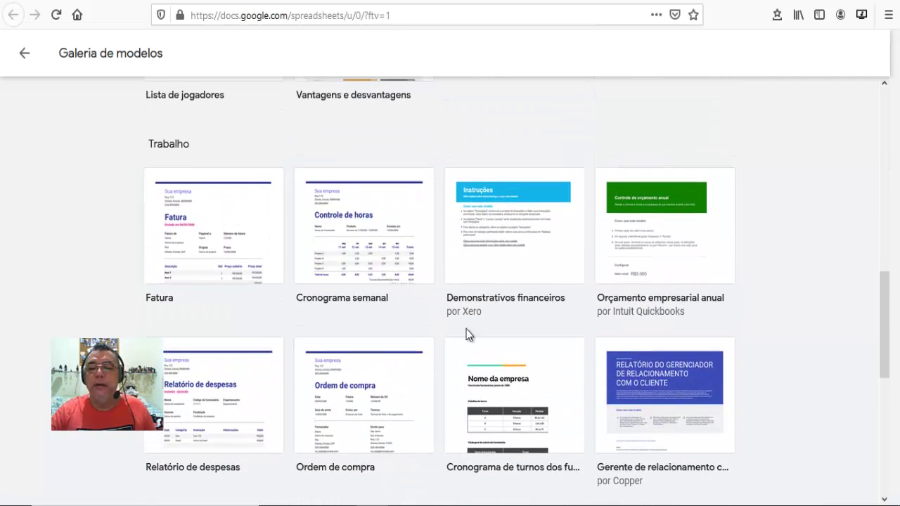
scroll(467, 332, down, 6)
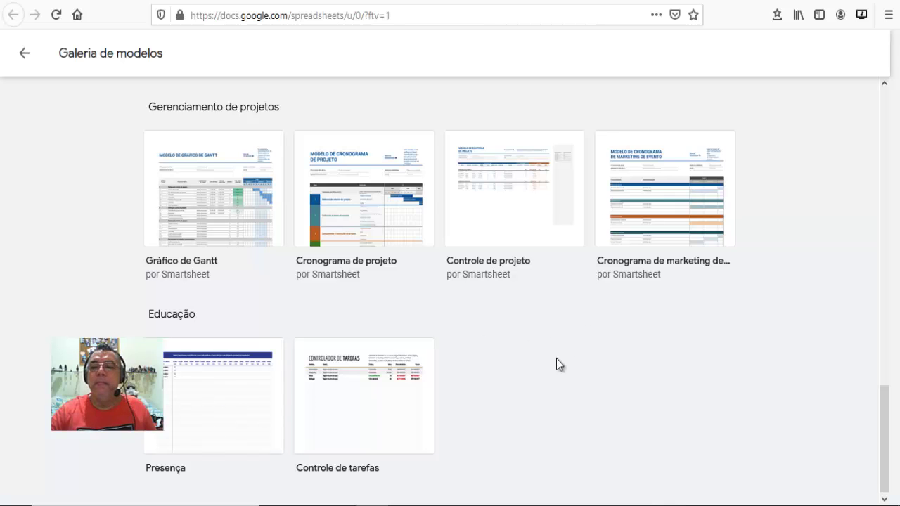
scroll(557, 358, up, 10)
scroll(561, 357, up, 2)
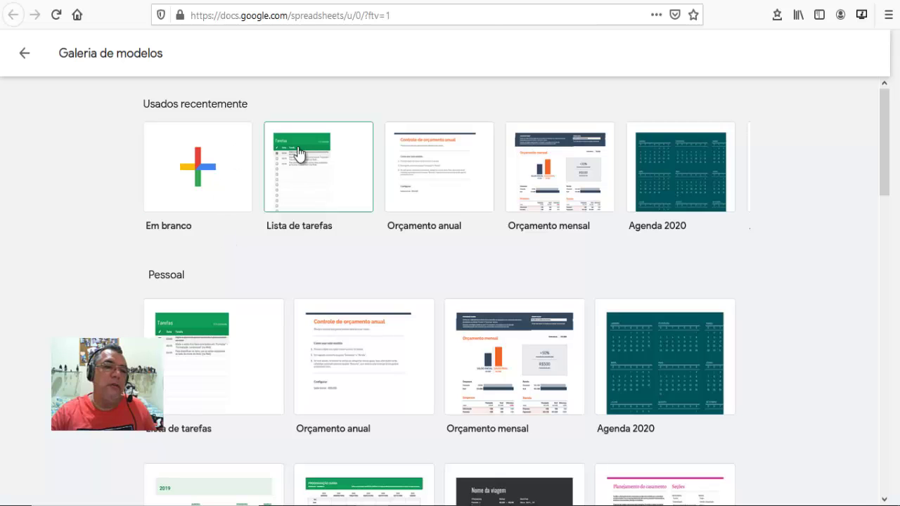
- Leave the template gallery and create a new blank spreadsheet
click(21, 59)
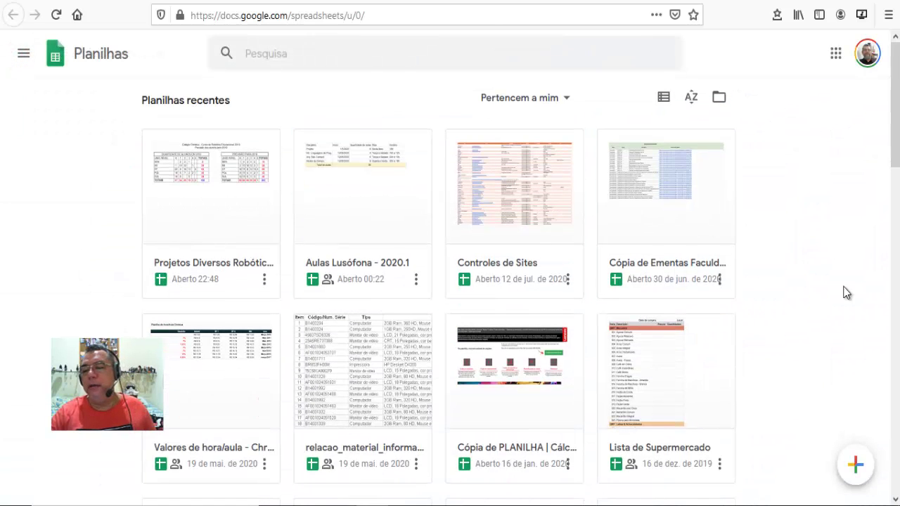
mouse_move(851, 466)
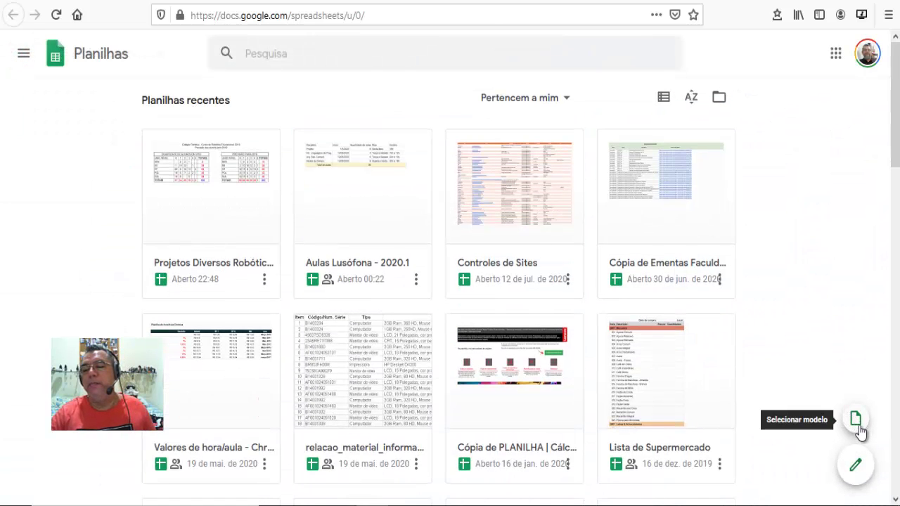
click(856, 468)
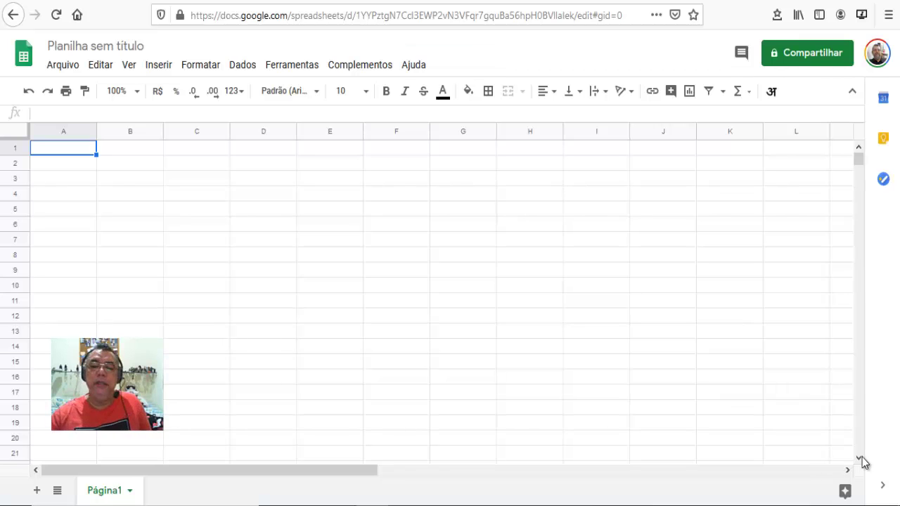
- Select columns C, B and A in turn and examine the sheet's columns across to Z and back
click(188, 132)
click(121, 131)
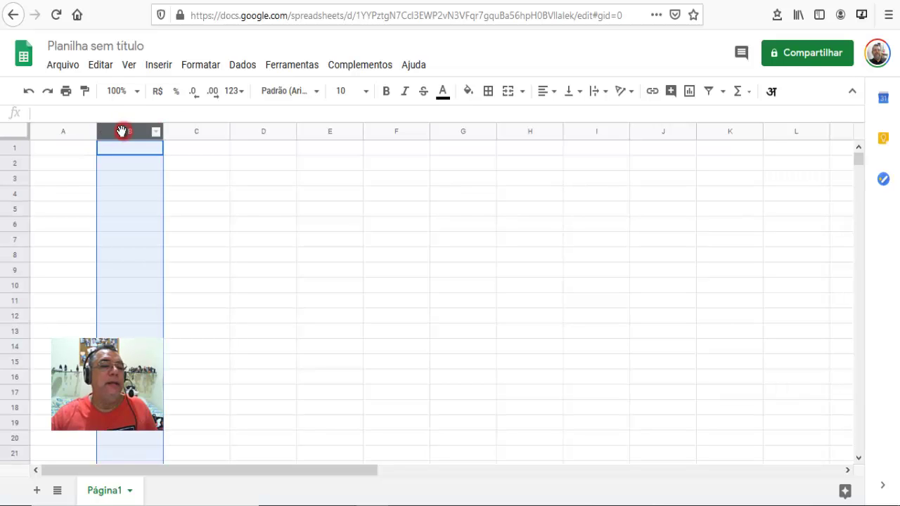
click(66, 132)
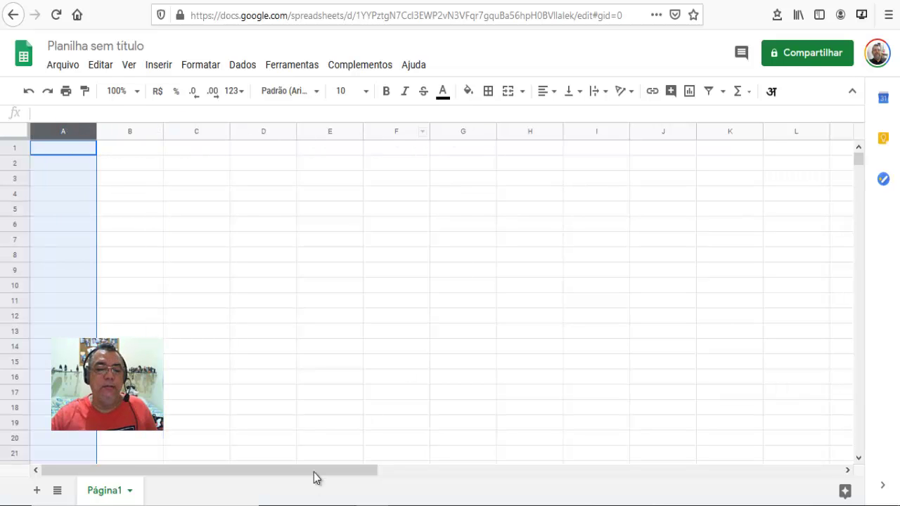
drag(308, 471, 853, 465)
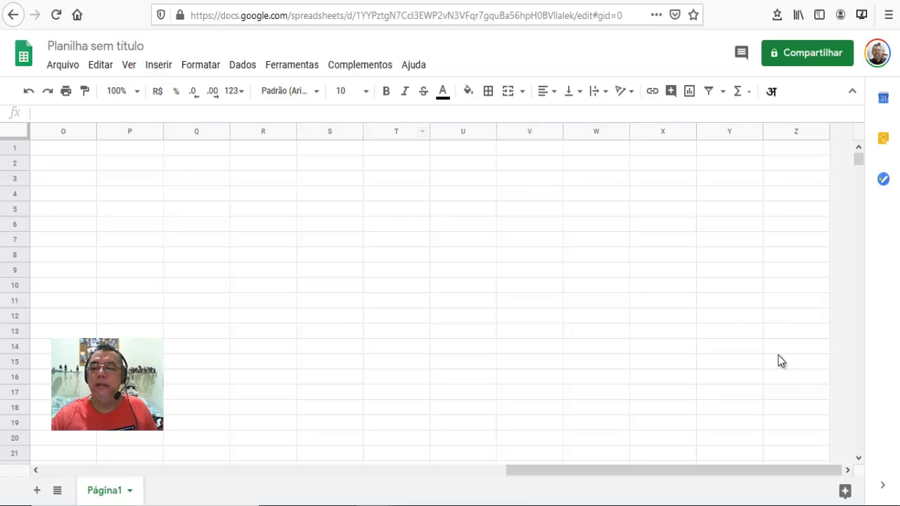
drag(689, 474, 145, 466)
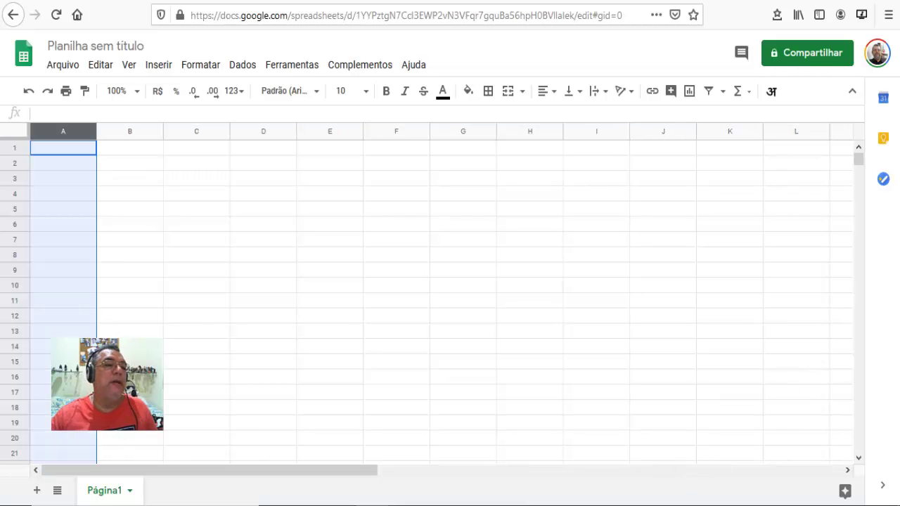
- Examine the numbered rows down to about row 100, return to the first row and select cell A1
scroll(170, 327, down, 20)
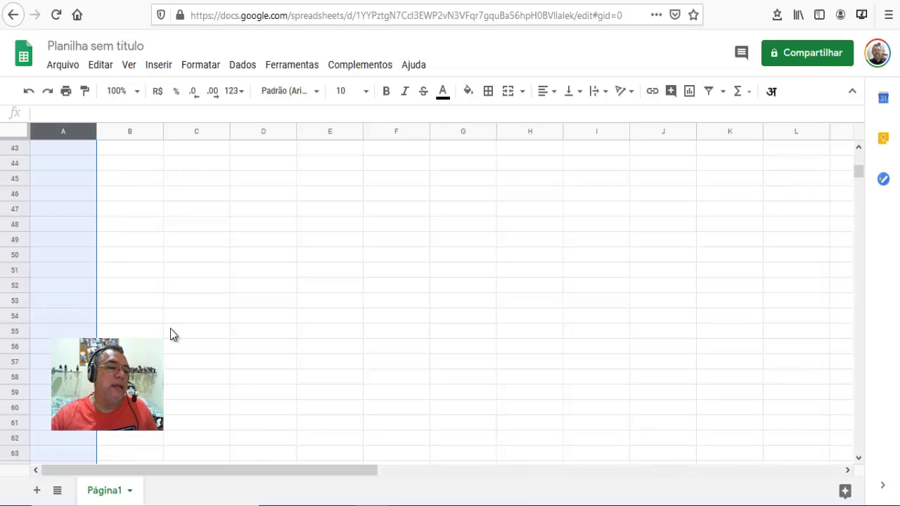
scroll(179, 339, down, 1)
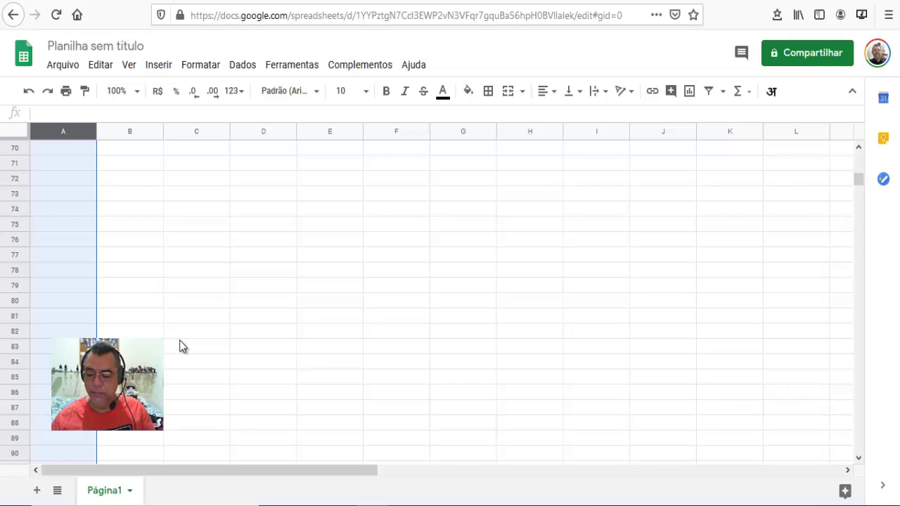
key(Down)
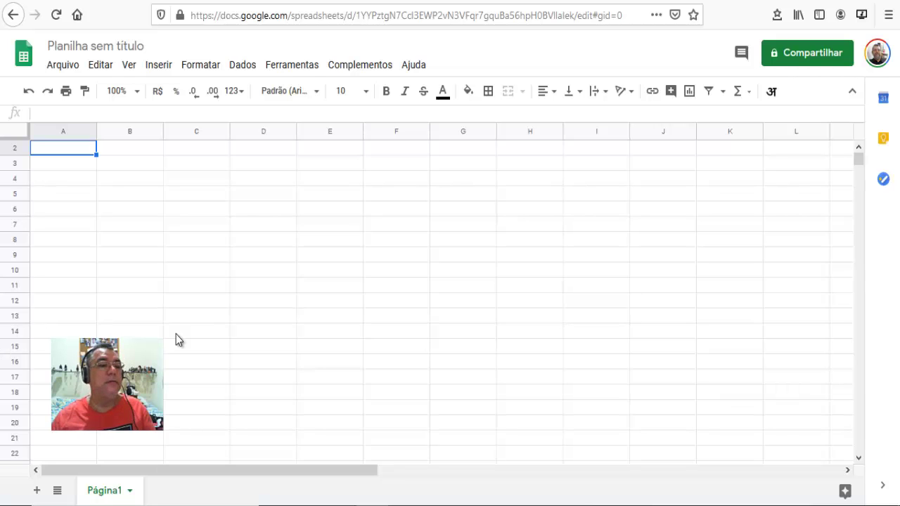
key(Down)
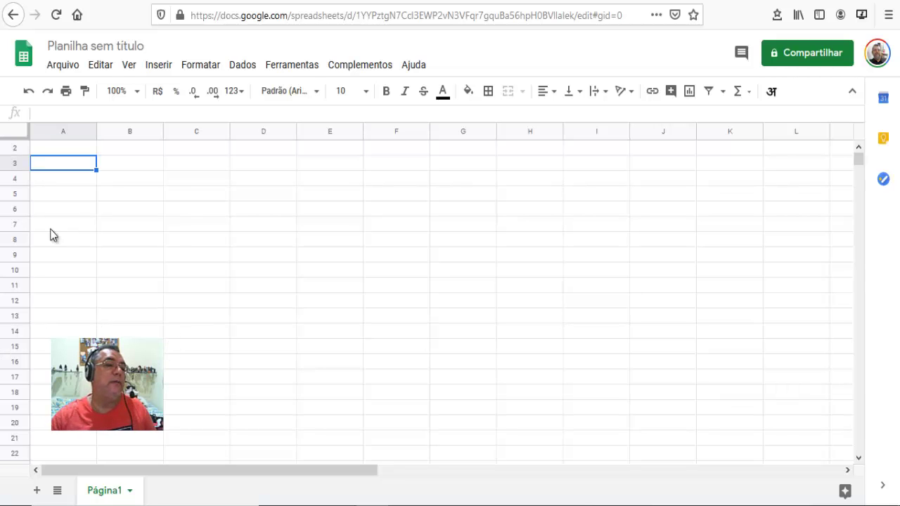
scroll(18, 158, up, 1)
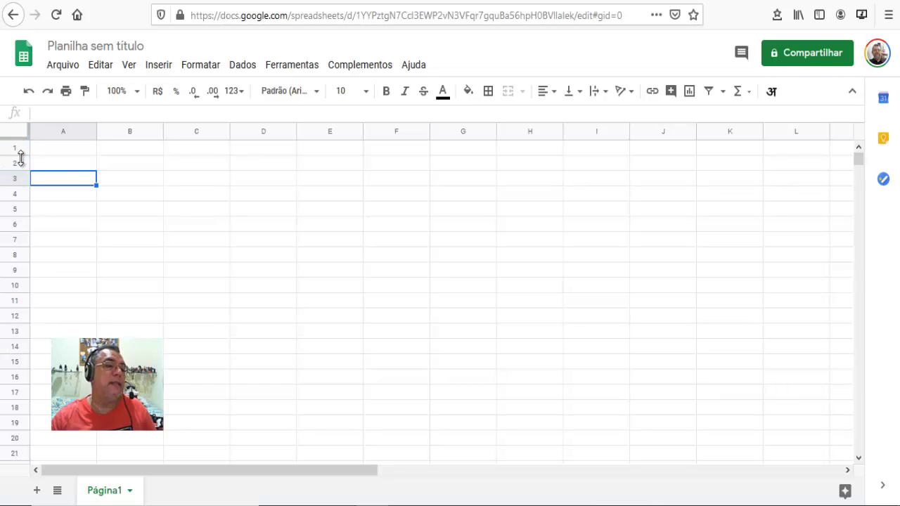
scroll(22, 422, down, 15)
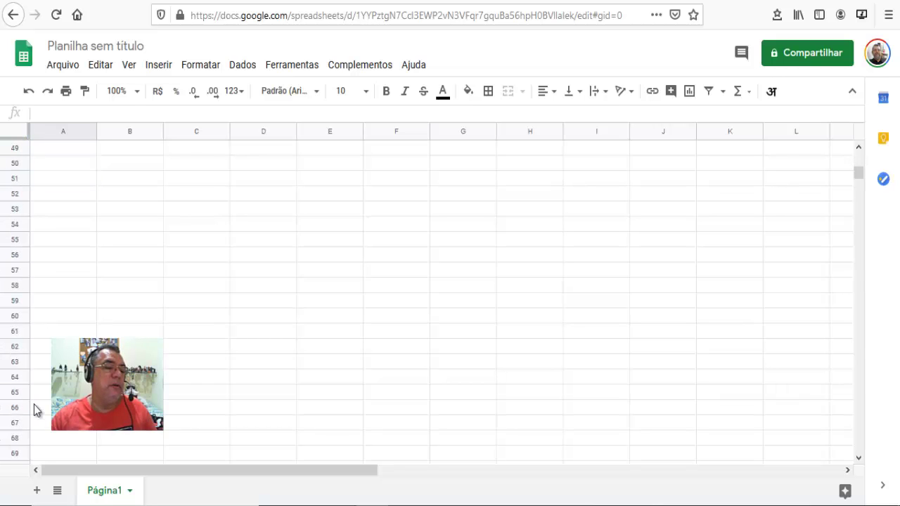
scroll(33, 408, down, 5)
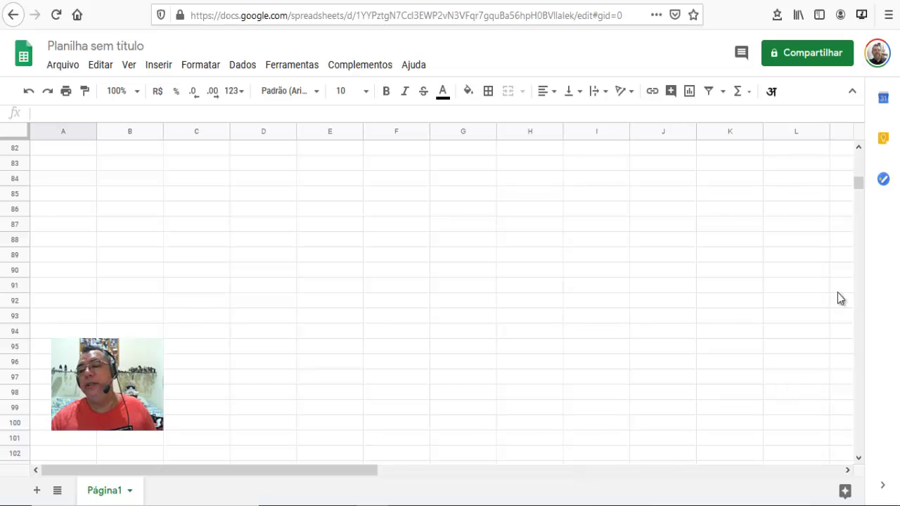
drag(859, 186, 860, 141)
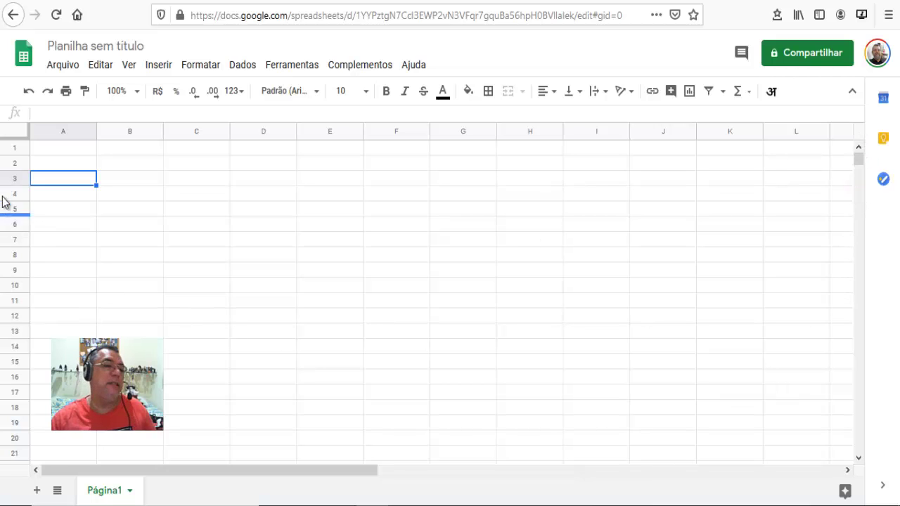
click(61, 147)
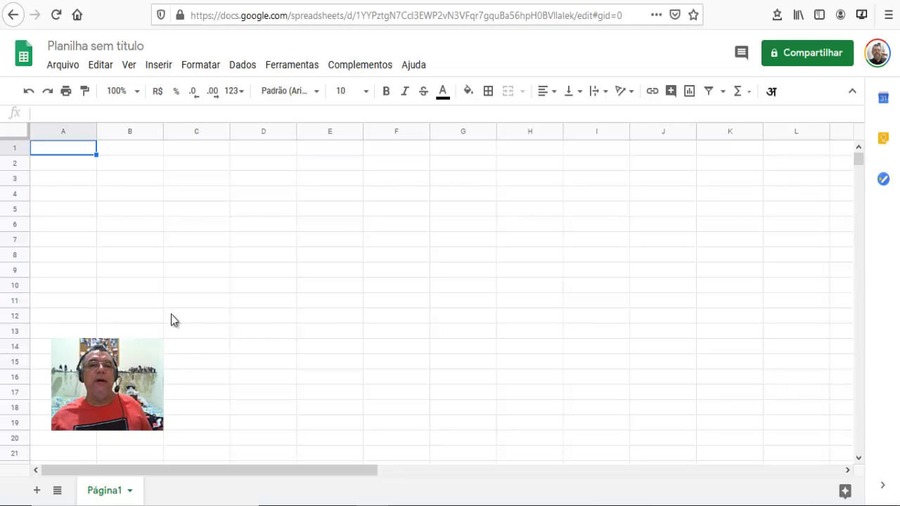
- Select cells B2, B4, C3 and A1 in turn to see how columns and rows intersect
click(118, 159)
click(143, 194)
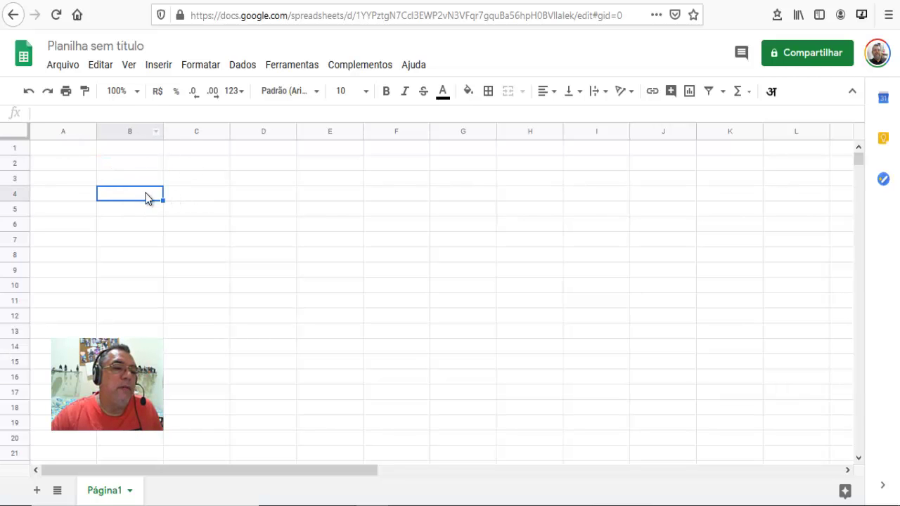
click(205, 178)
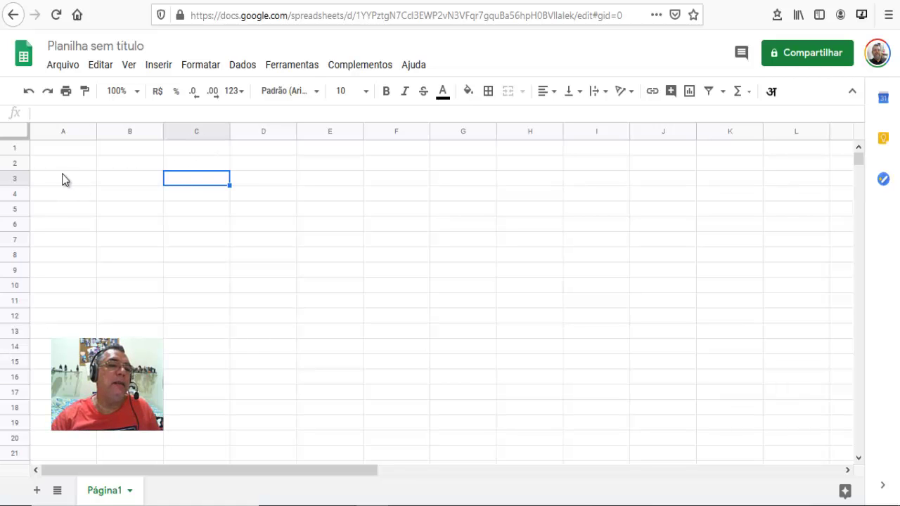
click(67, 152)
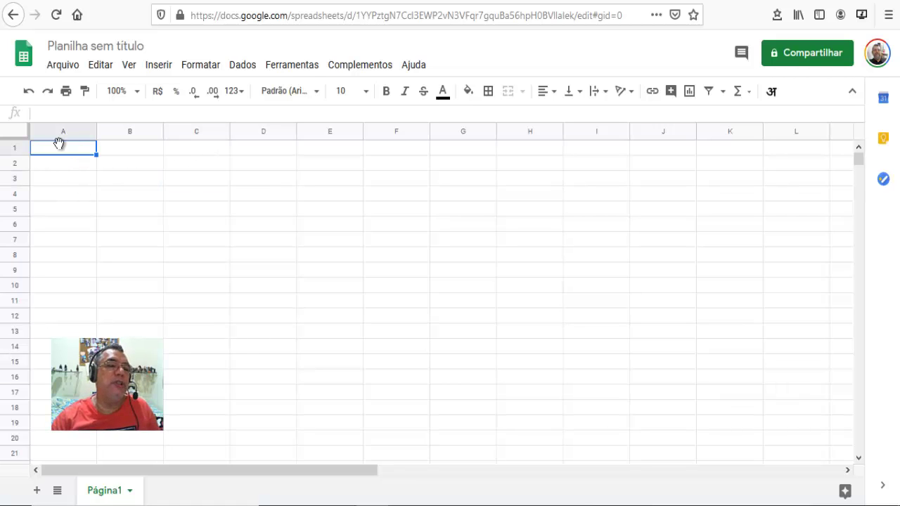
- Select cells A2, B2, D3, D7, C8 and B6 in turn, and return through A2 to A1
click(81, 163)
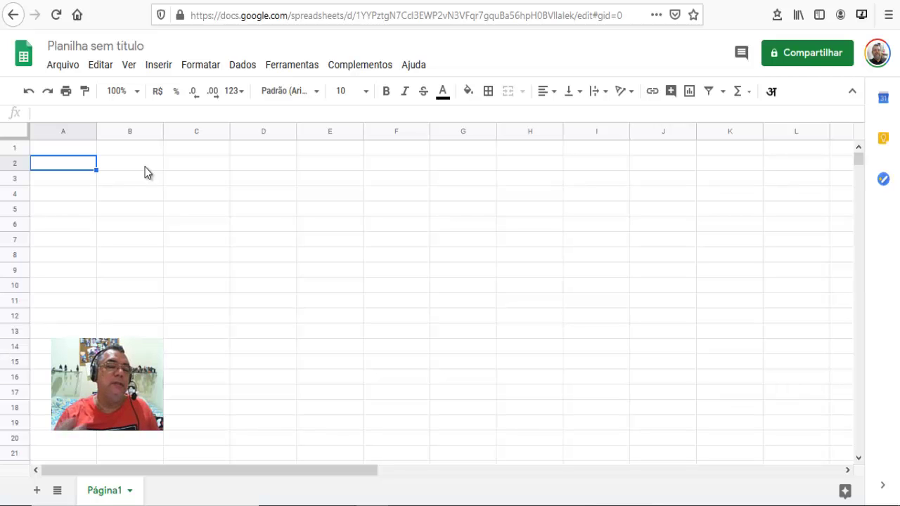
click(152, 165)
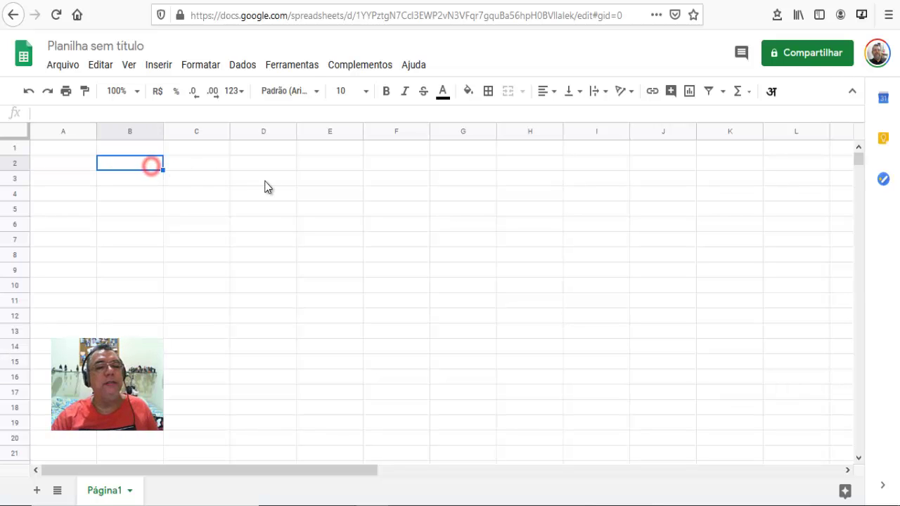
click(263, 180)
click(268, 241)
click(173, 255)
click(121, 225)
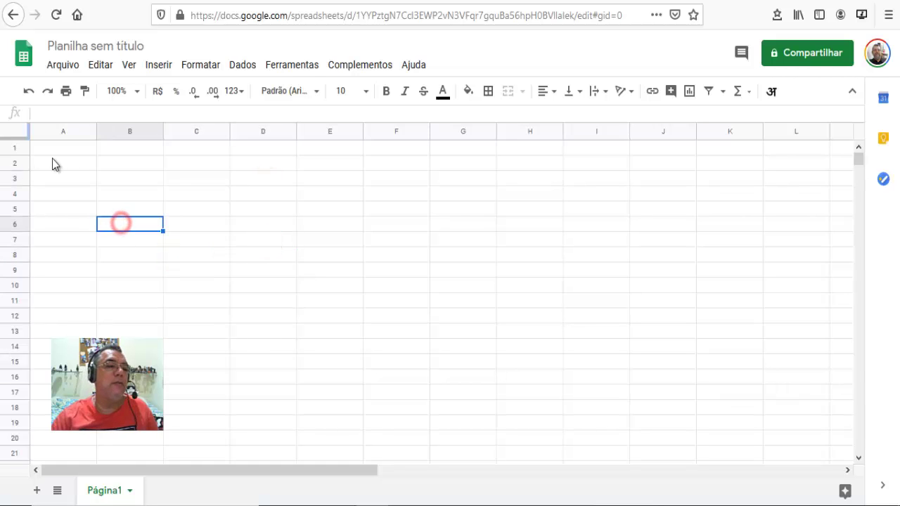
click(56, 161)
click(58, 150)
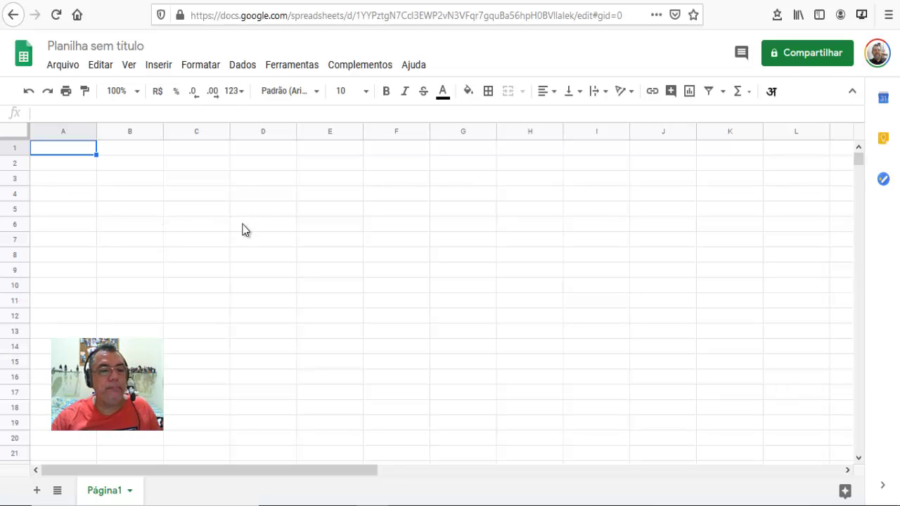
- Examine the available operations for column A, dismiss them and select cell F2
click(91, 135)
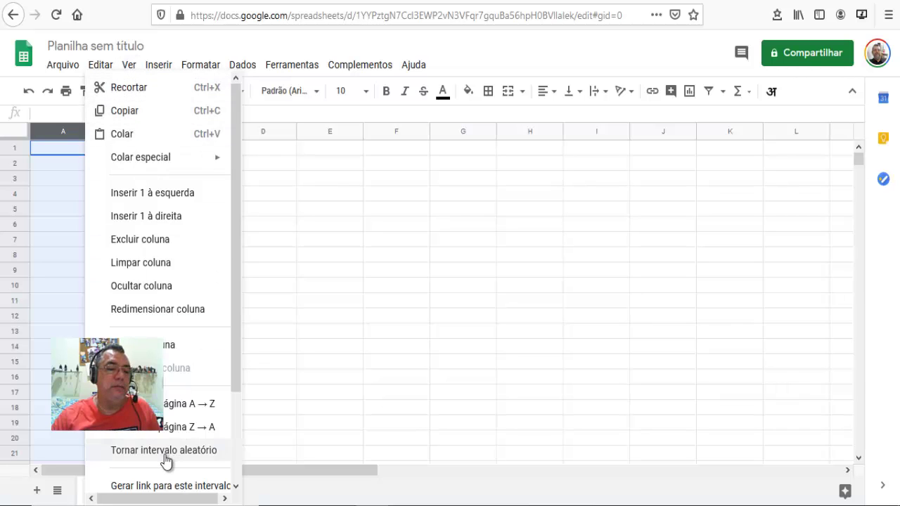
scroll(169, 457, down, 3)
scroll(169, 462, up, 3)
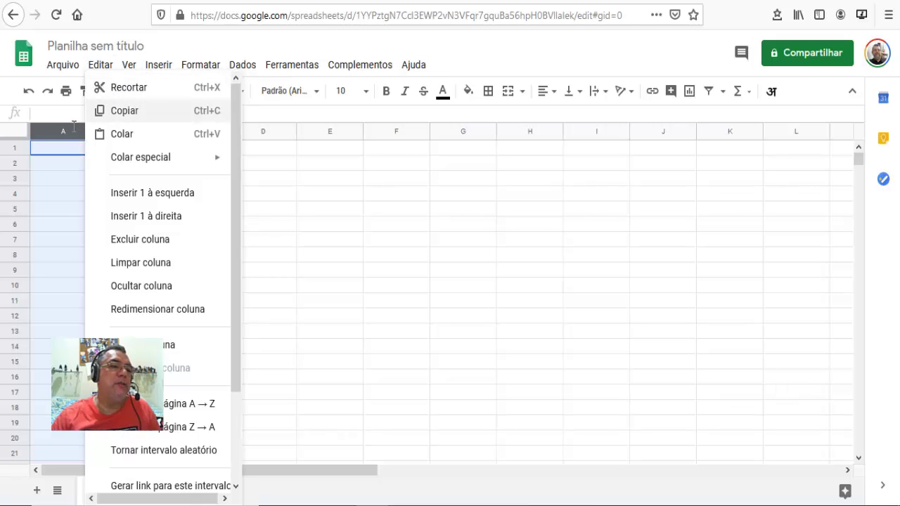
click(332, 135)
click(388, 158)
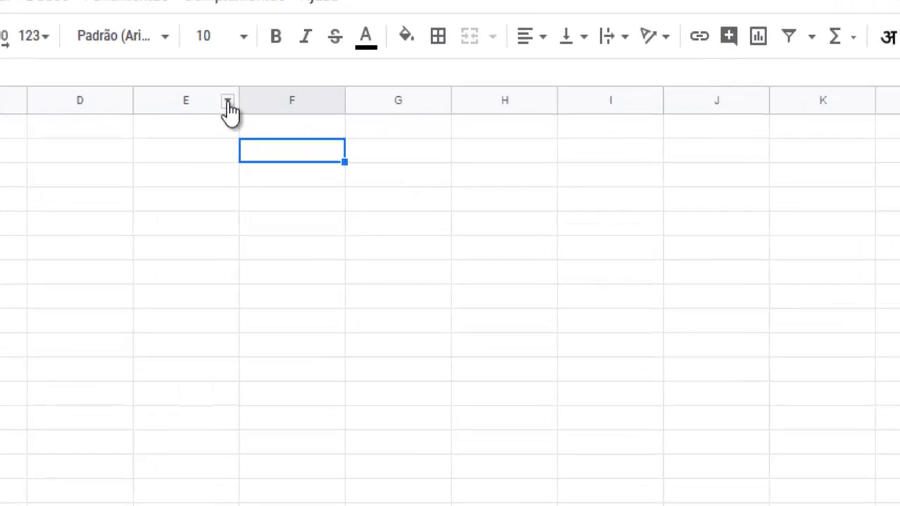
- Examine column E's operations from Recortar to Validação de dados, dismiss them and return to cell A1
click(227, 102)
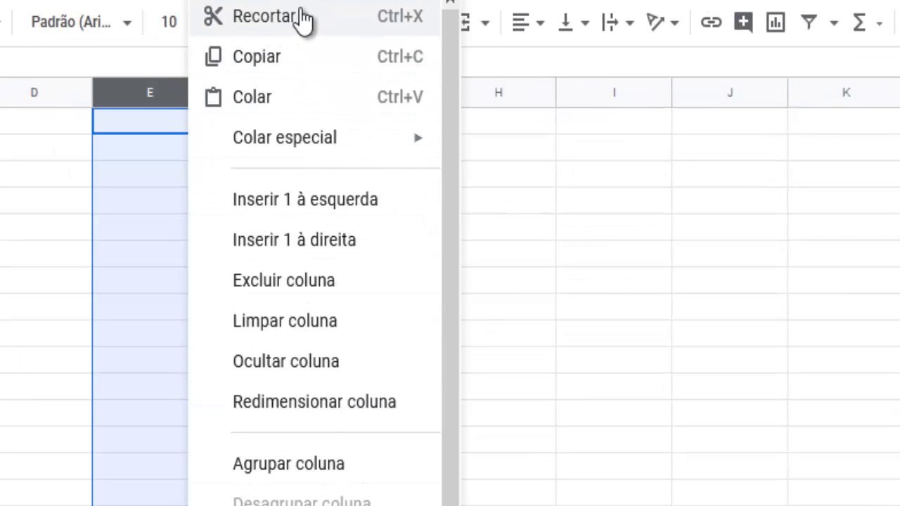
mouse_move(381, 157)
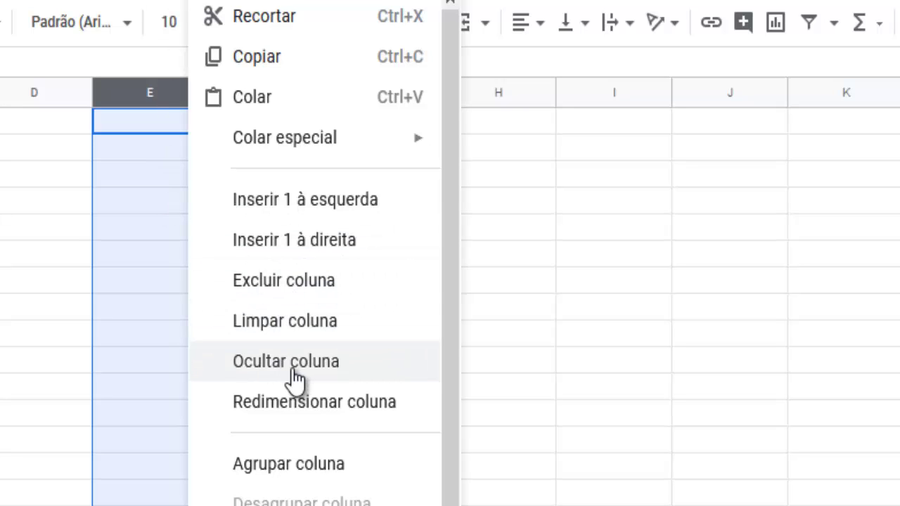
scroll(294, 380, down, 1)
scroll(294, 380, down, 2)
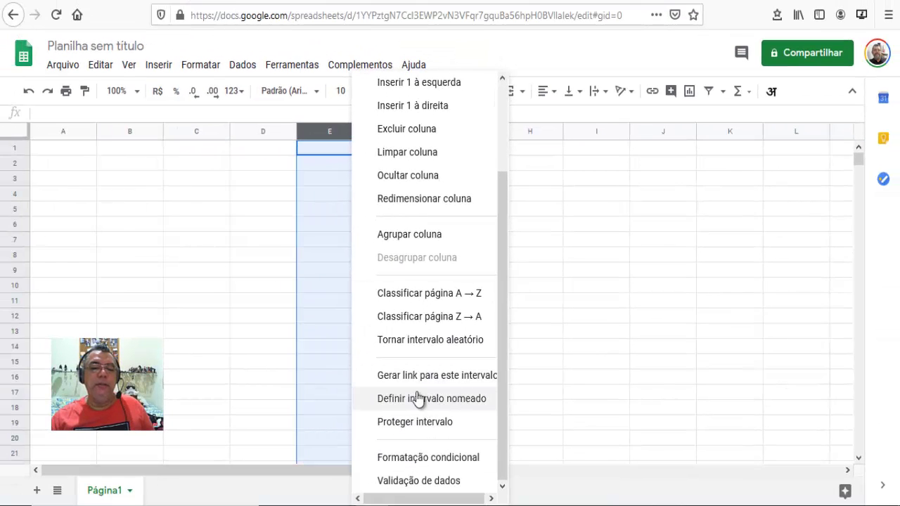
click(179, 257)
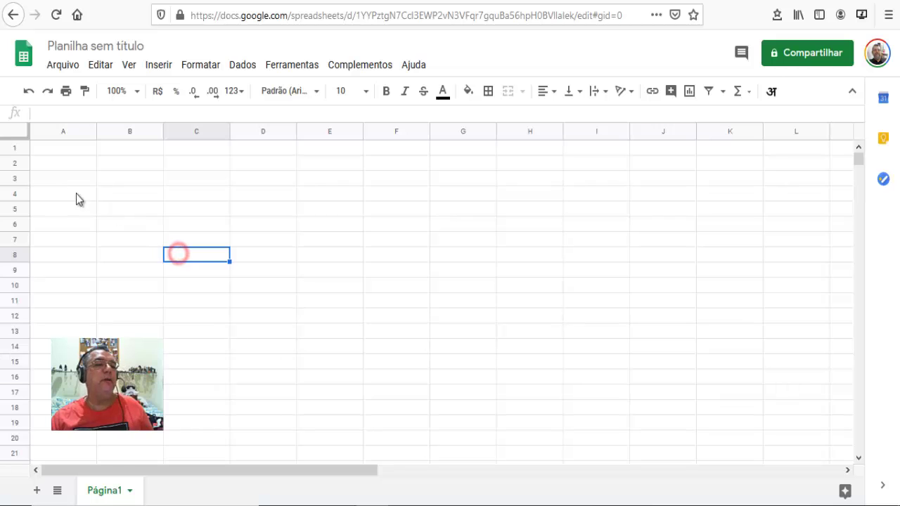
click(59, 148)
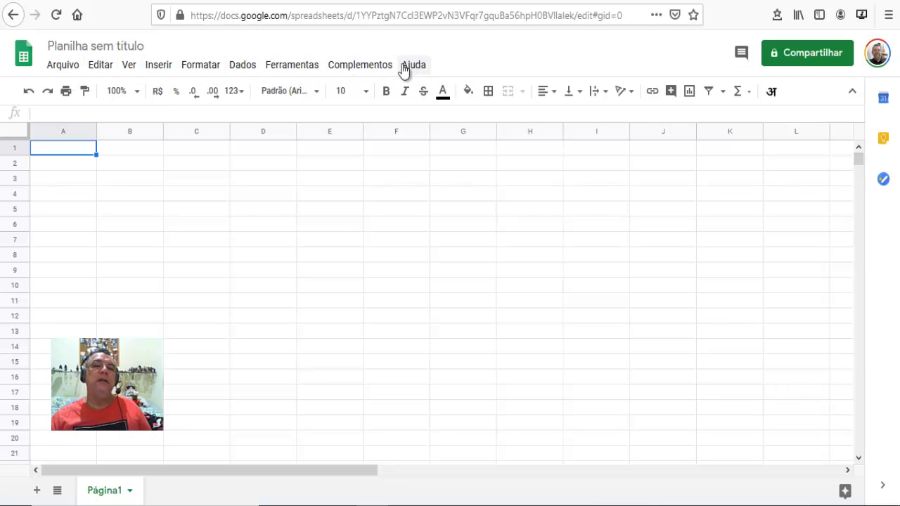
- Look through the spreadsheet's file, editing, viewing, inserting and formatting commands
click(62, 68)
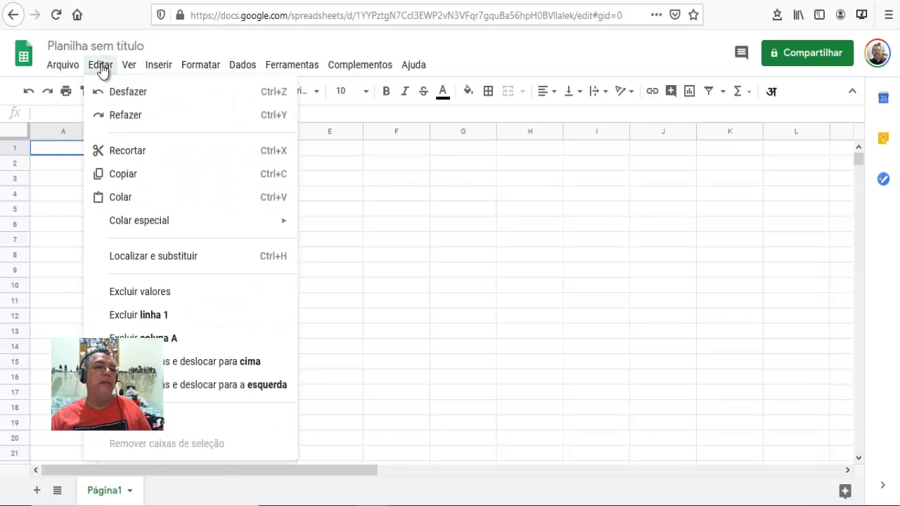
mouse_move(129, 65)
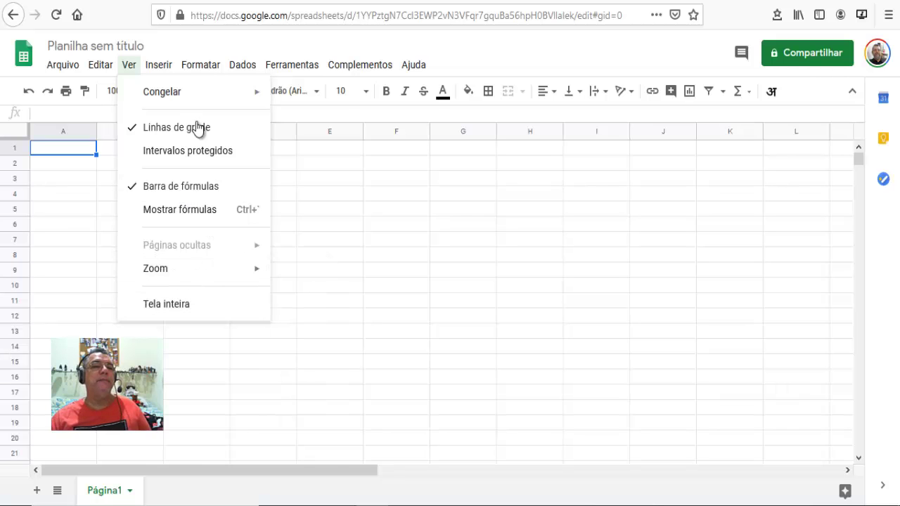
mouse_move(158, 71)
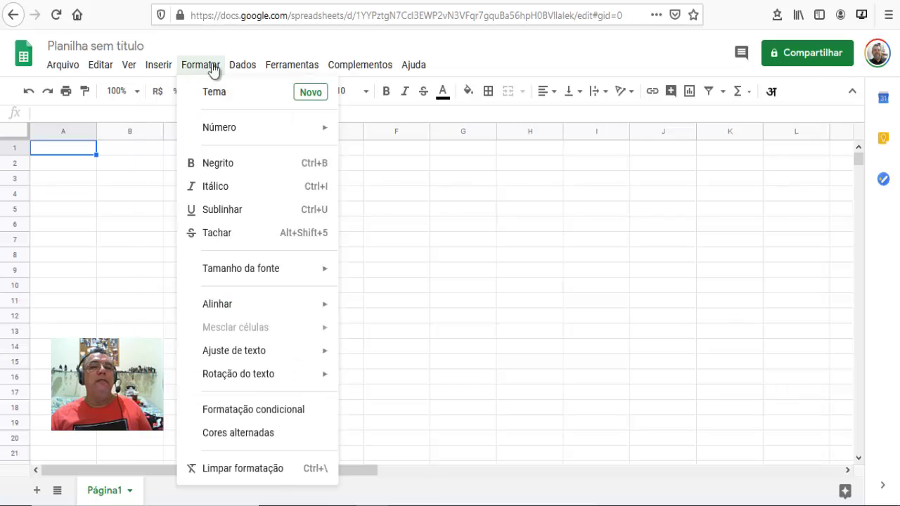
mouse_move(406, 75)
- Examine the options of the Autocrat, Flubaroo and Rose Task Manager add-ons, dismiss them and select cell I13
mouse_move(361, 75)
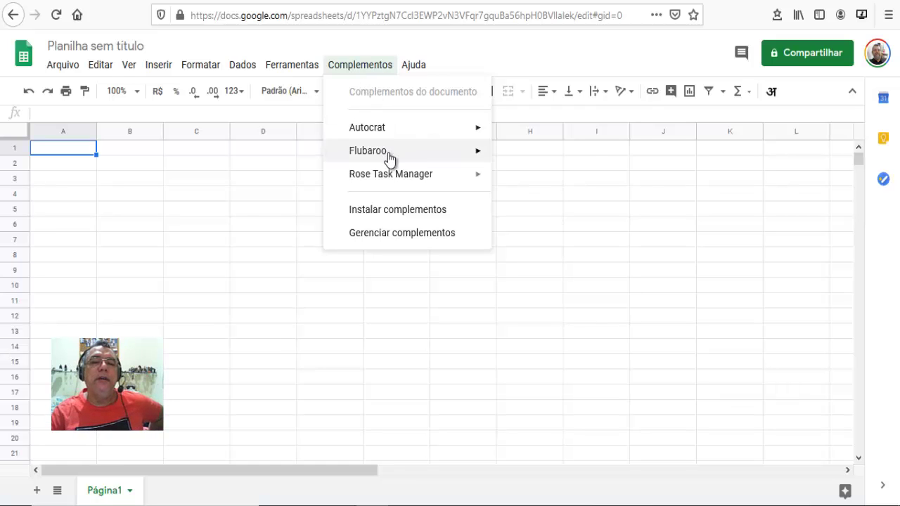
mouse_move(391, 155)
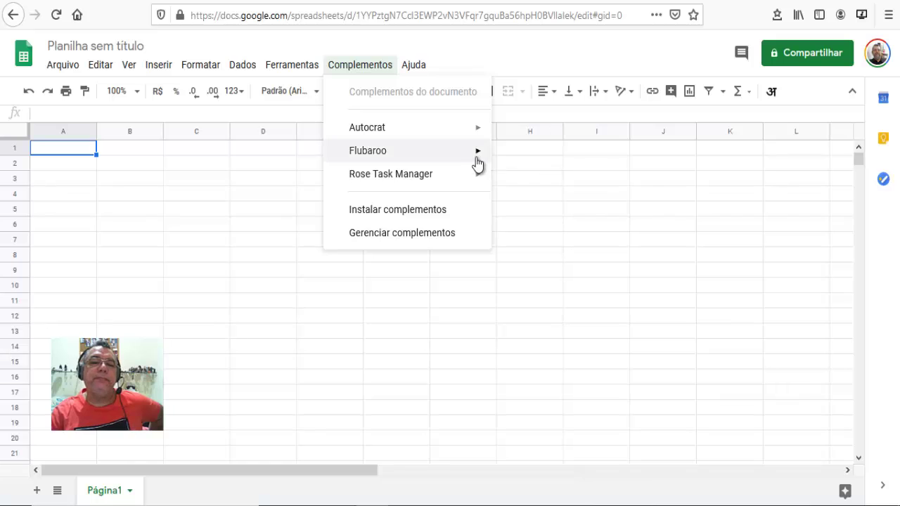
mouse_move(454, 179)
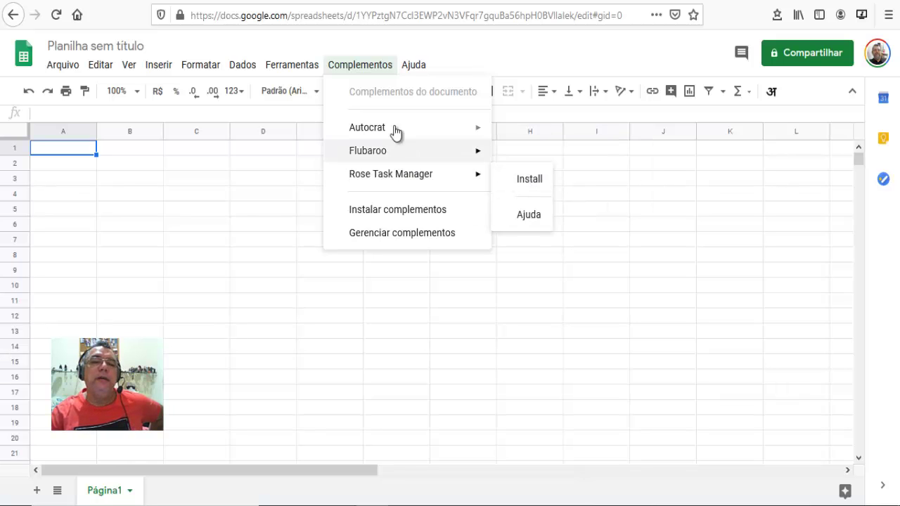
mouse_move(410, 129)
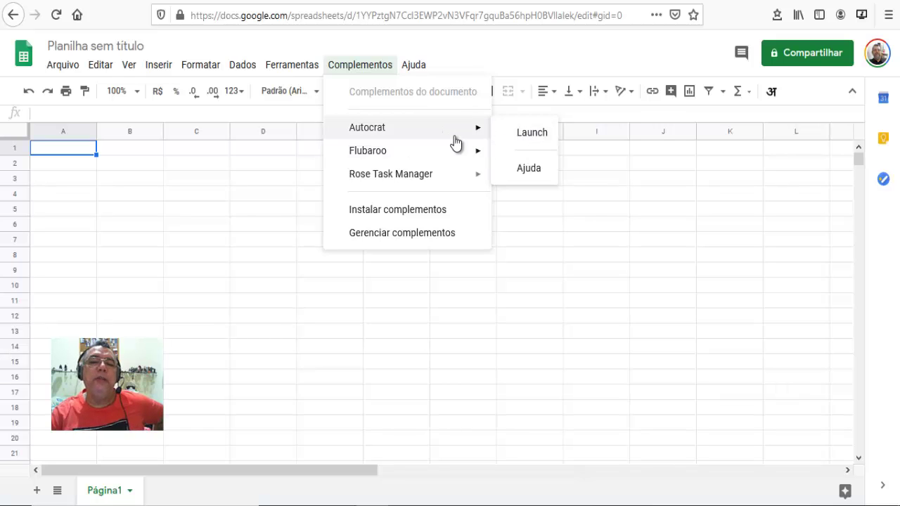
mouse_move(468, 155)
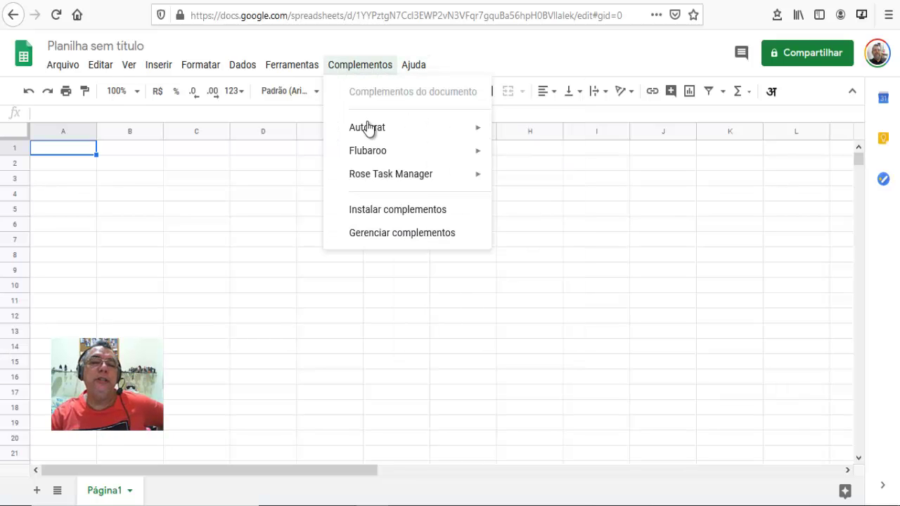
click(598, 331)
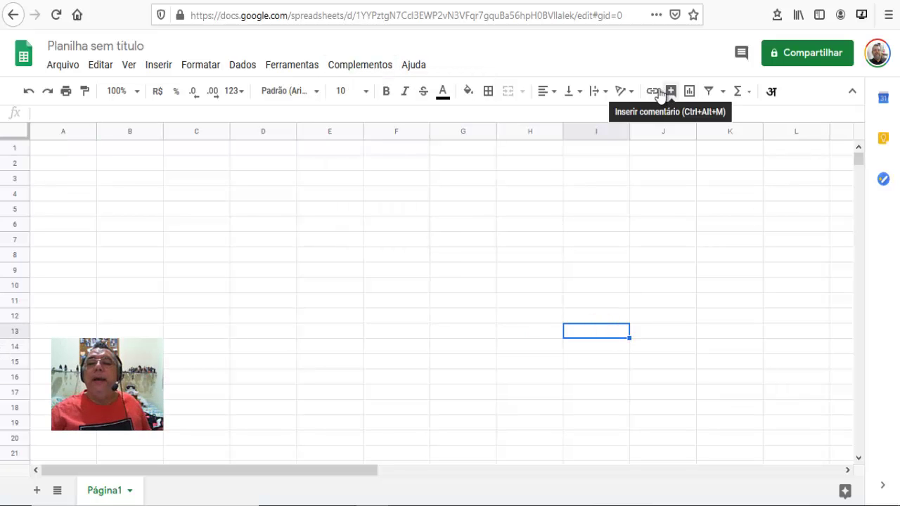
- Select cell A1 and try placing the cursor in its formula bar, leaving the cell empty and finishing on D7
click(322, 165)
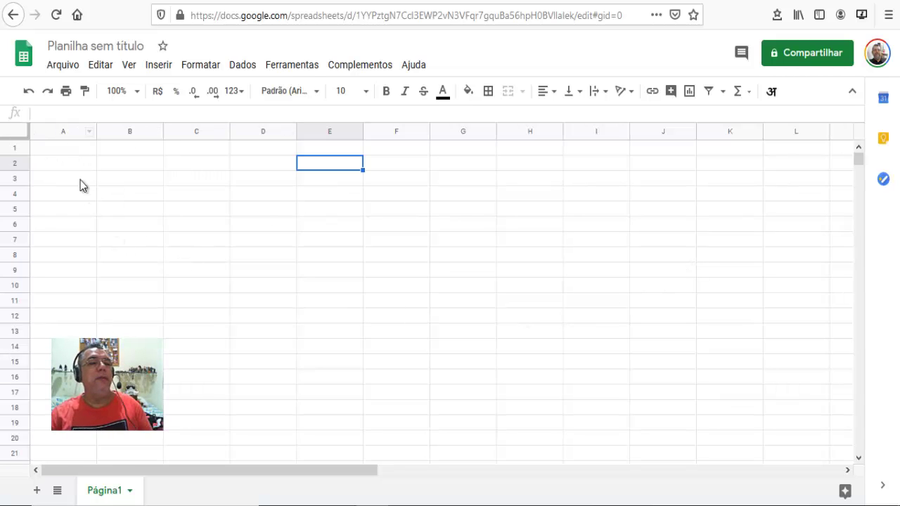
click(68, 148)
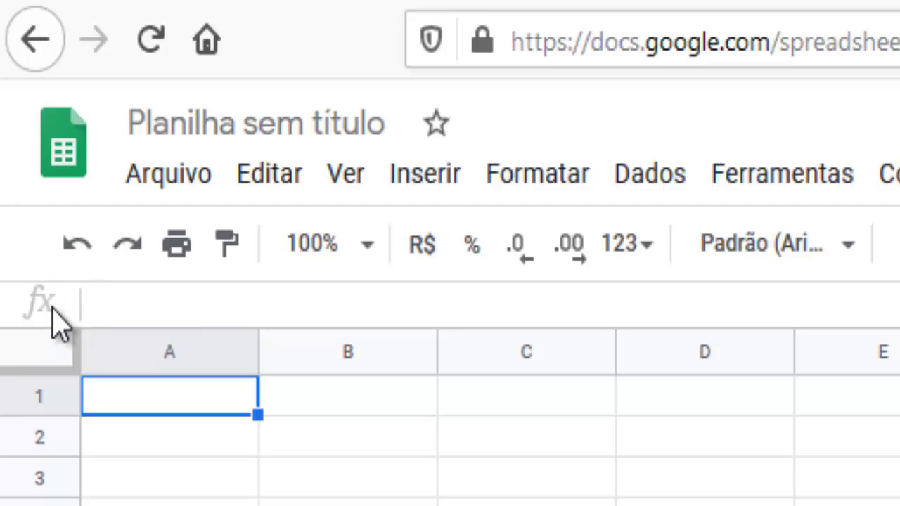
click(131, 304)
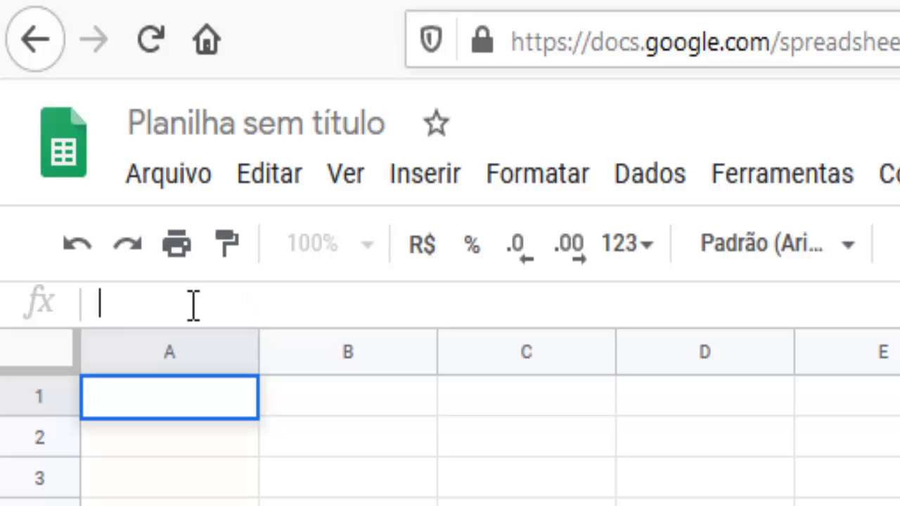
click(186, 454)
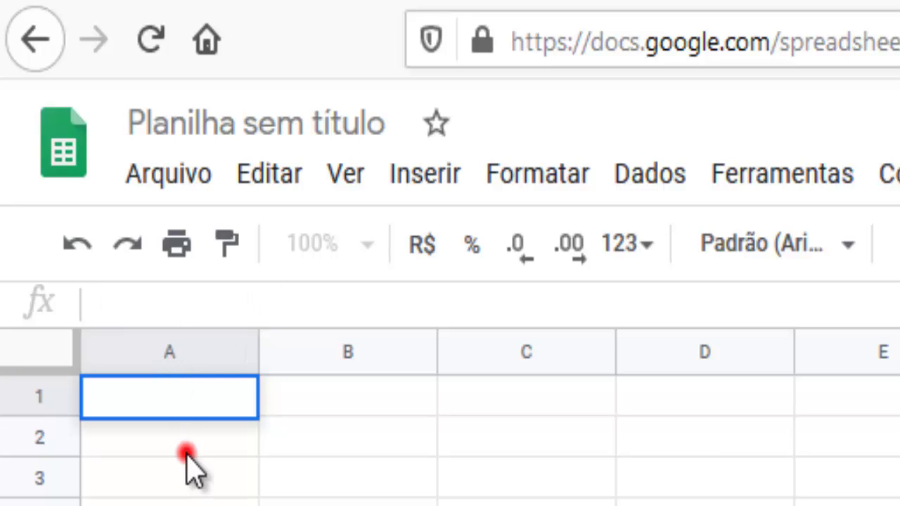
click(171, 392)
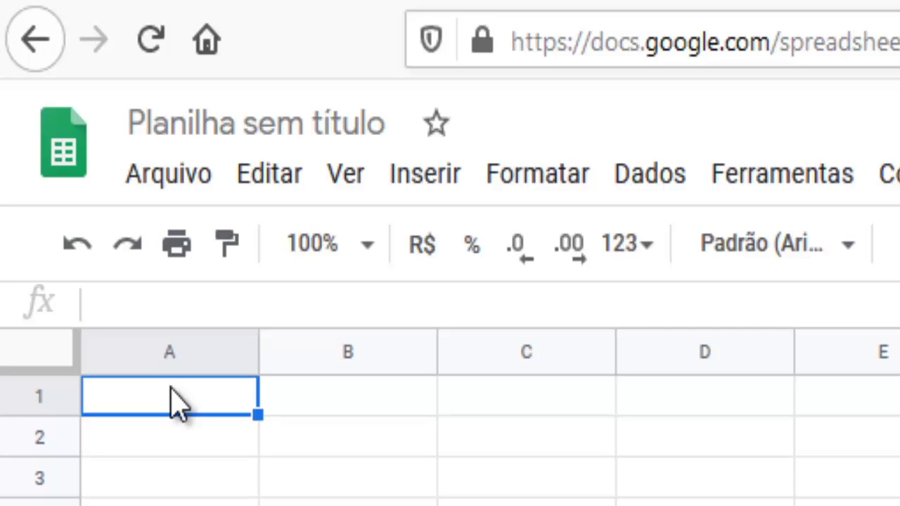
click(162, 305)
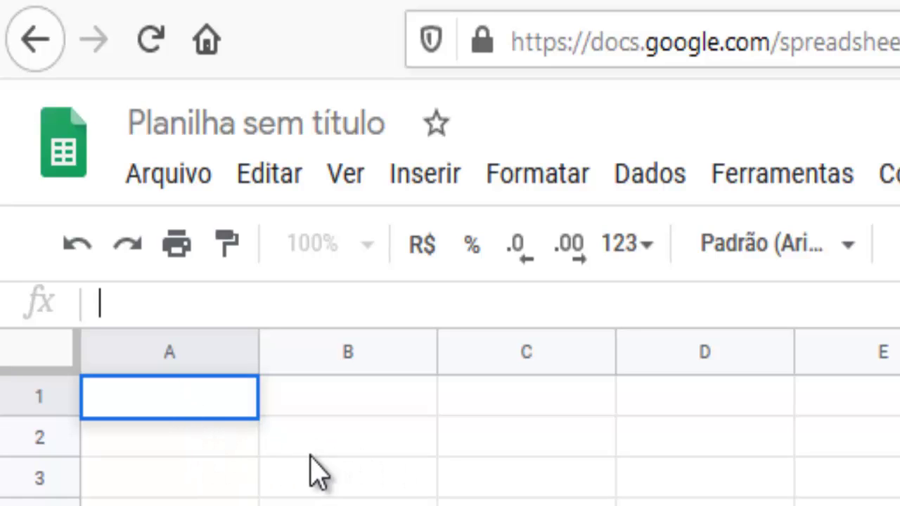
click(246, 239)
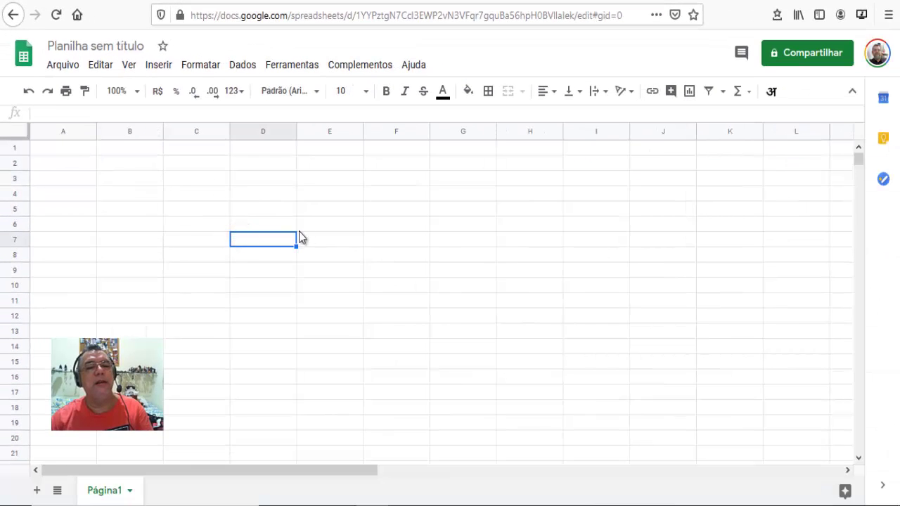
- Select cells C3, B5, B7, B11 and B4 in turn
click(202, 184)
click(122, 204)
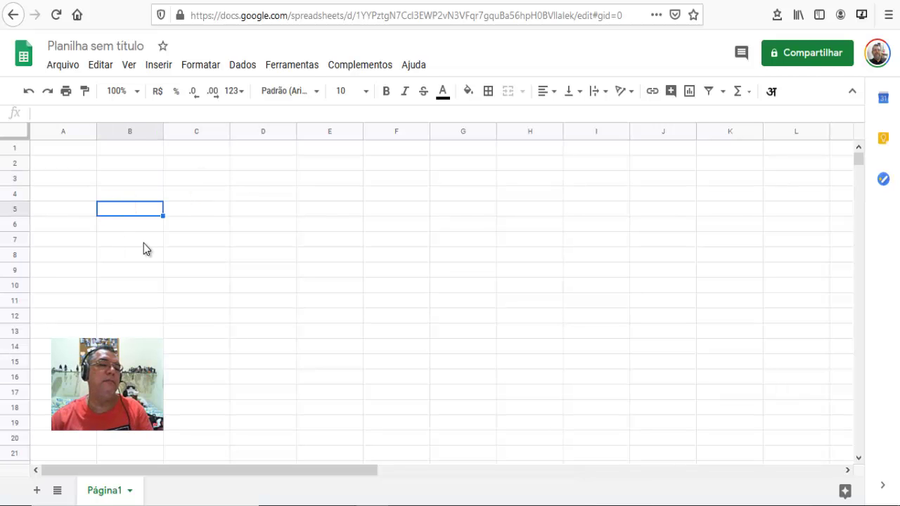
click(143, 243)
click(143, 294)
click(151, 195)
- Move the selection cell by cell from B4 through E4, D6, A6, A8 and C8, ending at C4
key(Right)
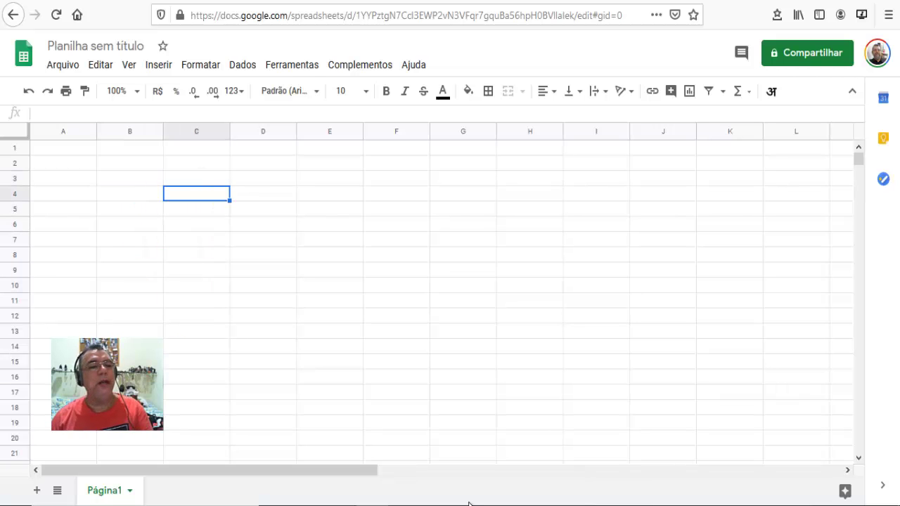
key(Right)
key(Right)
key(Left)
key(Down)
key(Down)
key(Left)
key(Left)
key(Left)
key(Right)
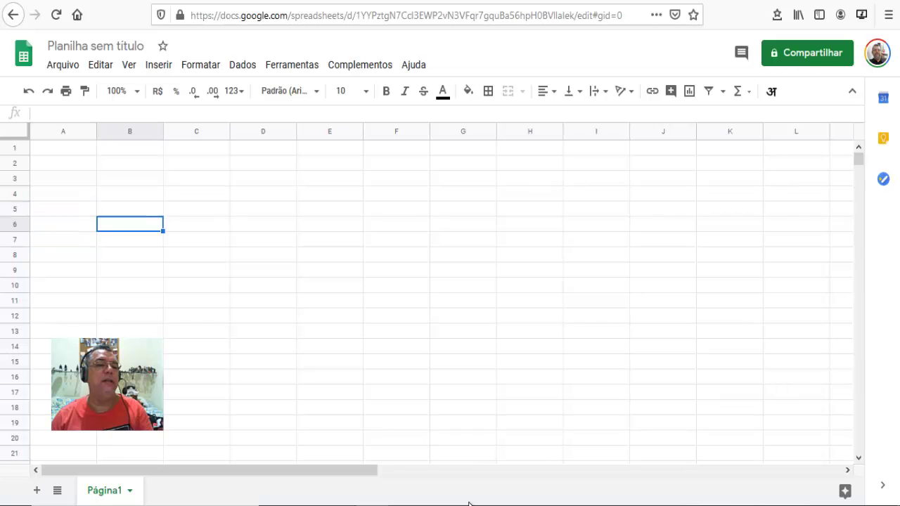
key(Left)
key(Down)
key(Down)
key(Right)
key(Right)
key(Up)
key(Up)
key(Up)
key(Up)
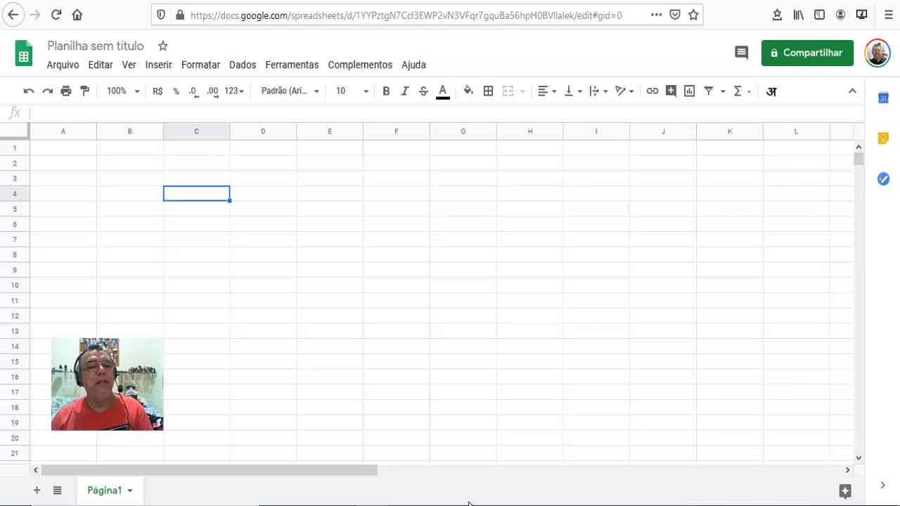
- Extend the selection from C3 to the row's last column, then back to column A
key(Up)
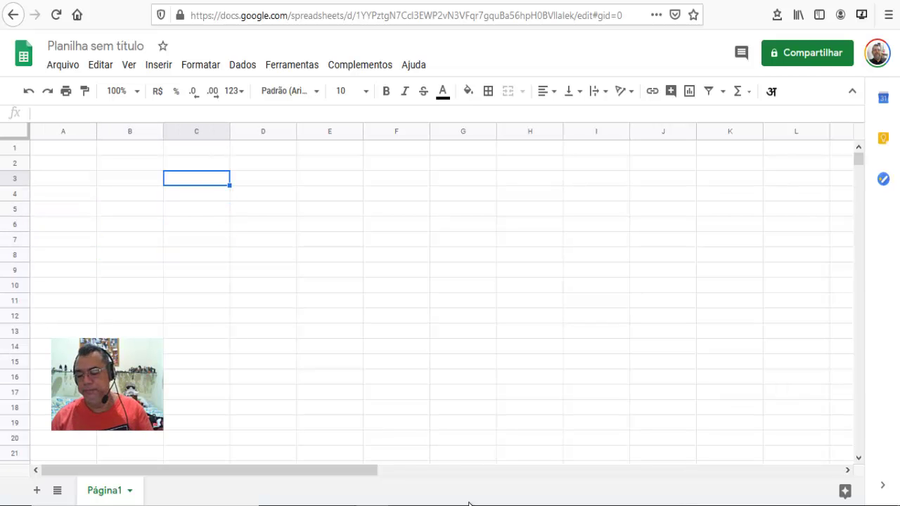
key(shift+Right)
key(ctrl+shift+Right)
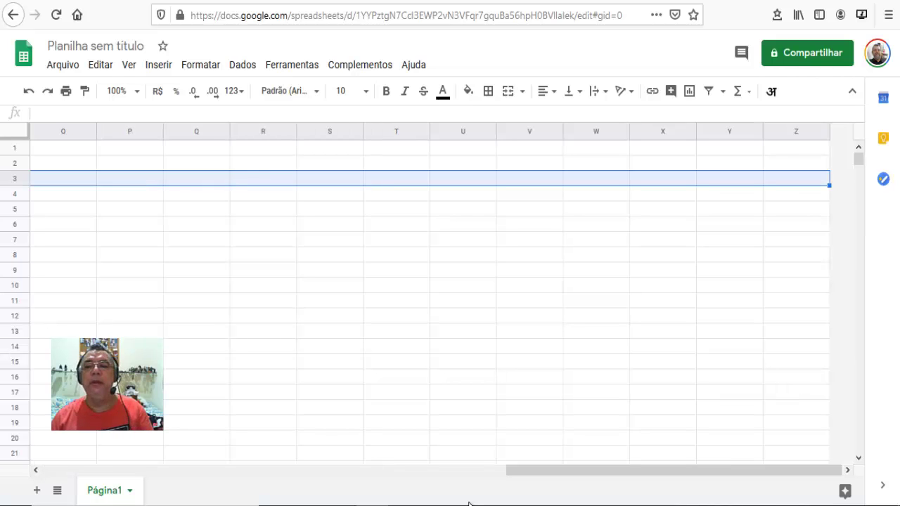
key(ctrl+shift+Left)
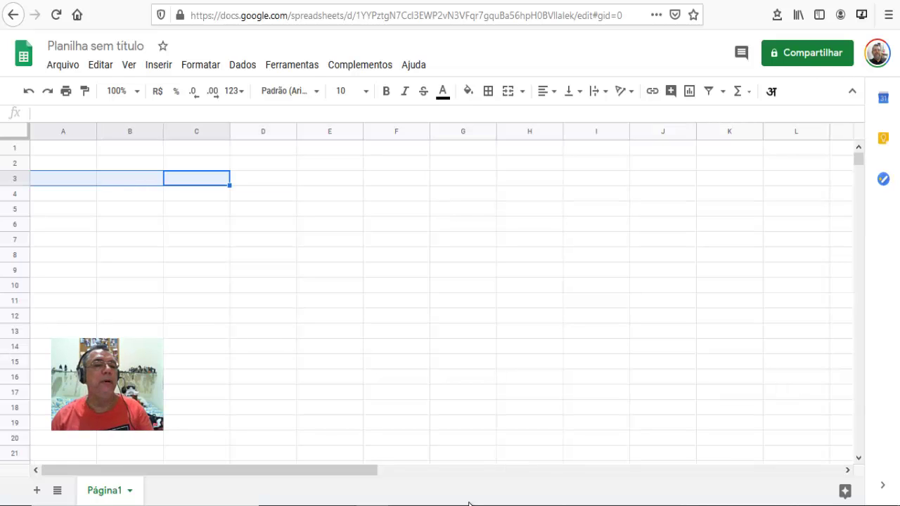
- Move the selection cell by cell through columns A to C, passing B6, B7, C2 and A3, and end at A4
key(Left)
key(Down)
key(Down)
key(Down)
key(Down)
key(Down)
key(Down)
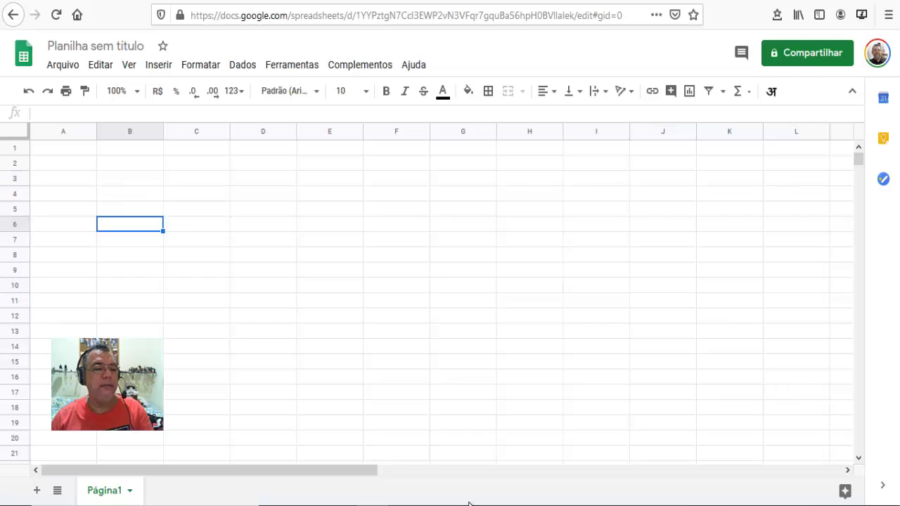
key(Up)
key(Up)
key(Up)
key(Down)
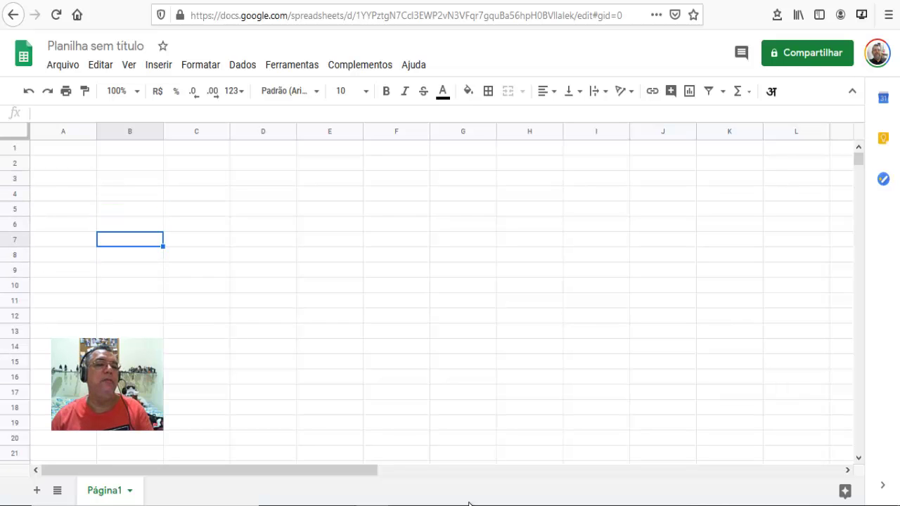
key(Up)
key(Up)
key(Up)
key(Up)
key(Right)
key(Right)
key(Left)
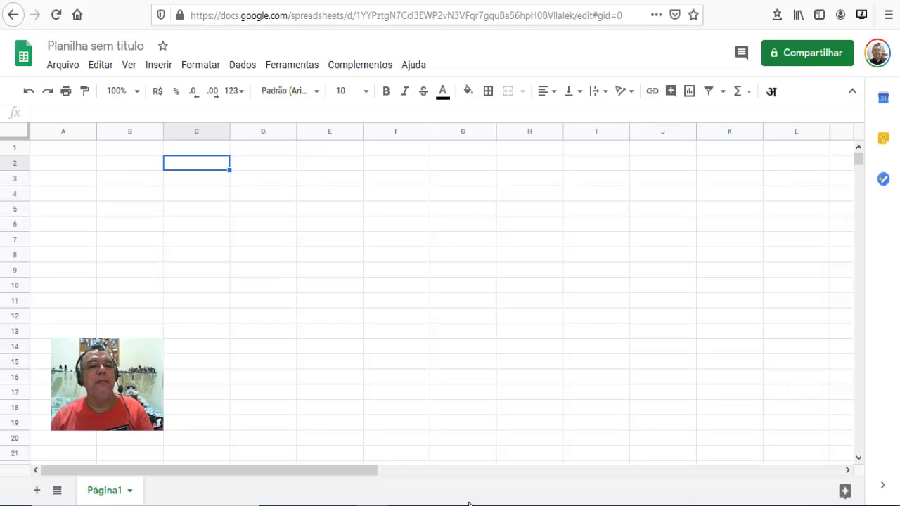
key(Left)
key(Left)
key(Down)
key(Down)
key(Down)
key(Down)
key(Right)
key(Up)
key(Up)
key(Up)
key(Left)
key(Up)
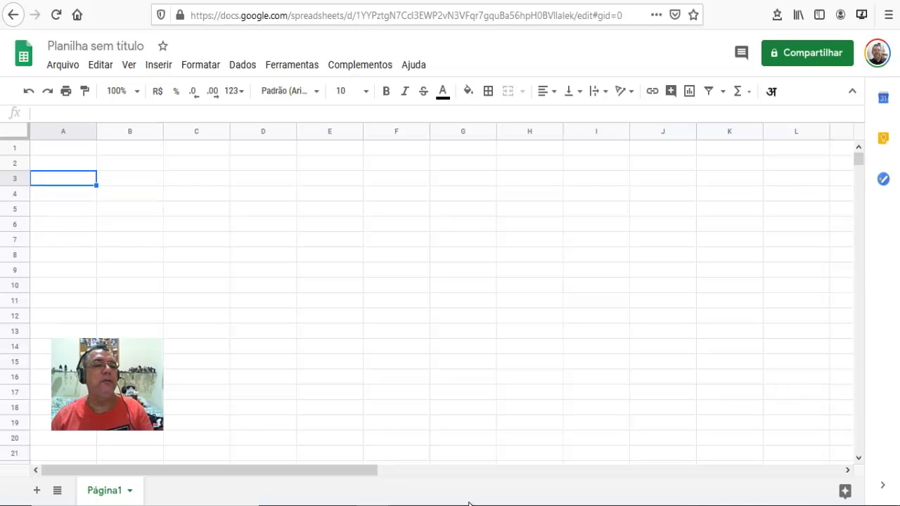
key(Up)
key(Down)
key(Down)
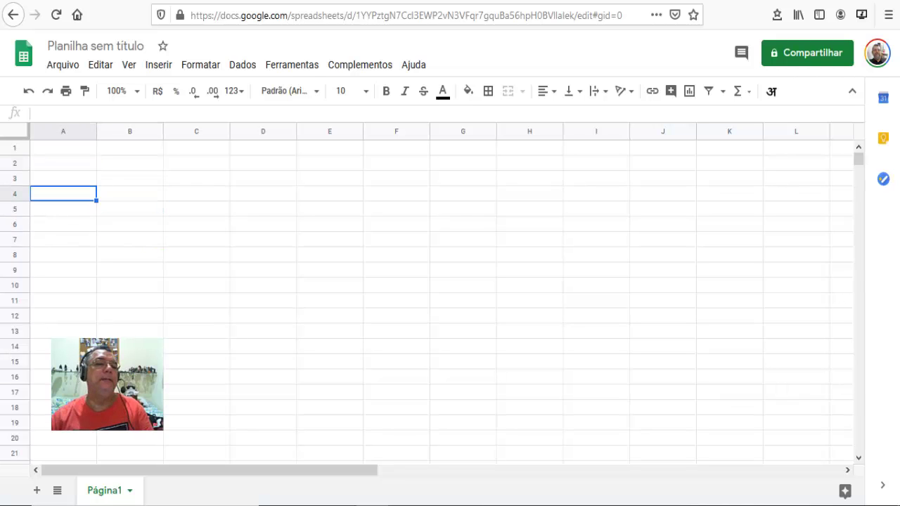
- Enter the title "Frequência - Escola ACME" in cell A1
click(75, 149)
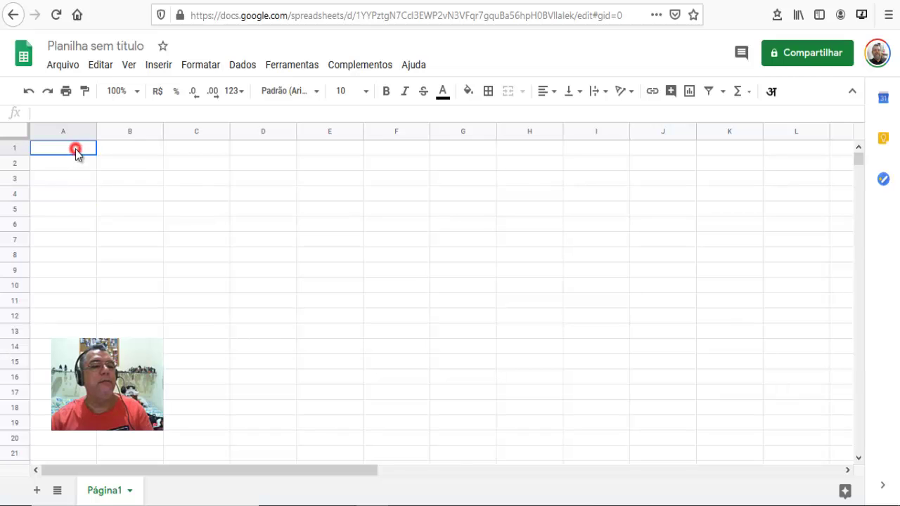
text(Frequ)
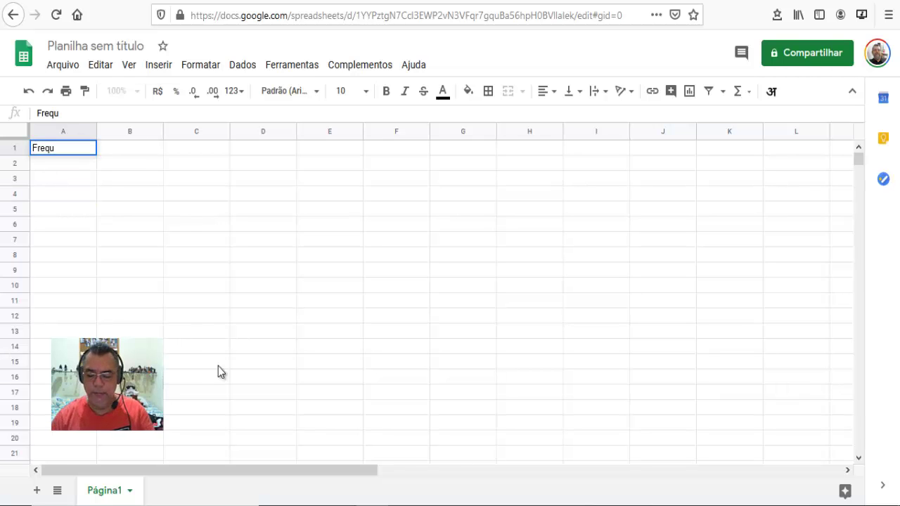
text(ência)
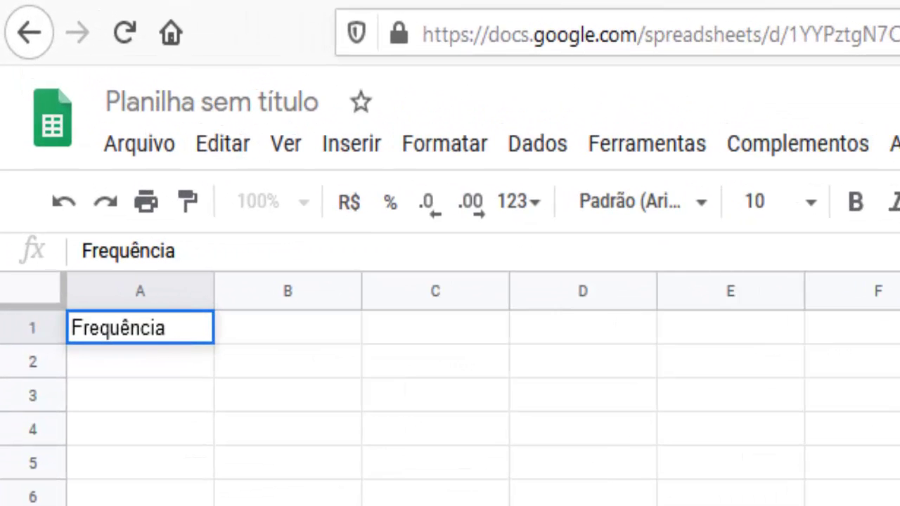
text( - Escola A)
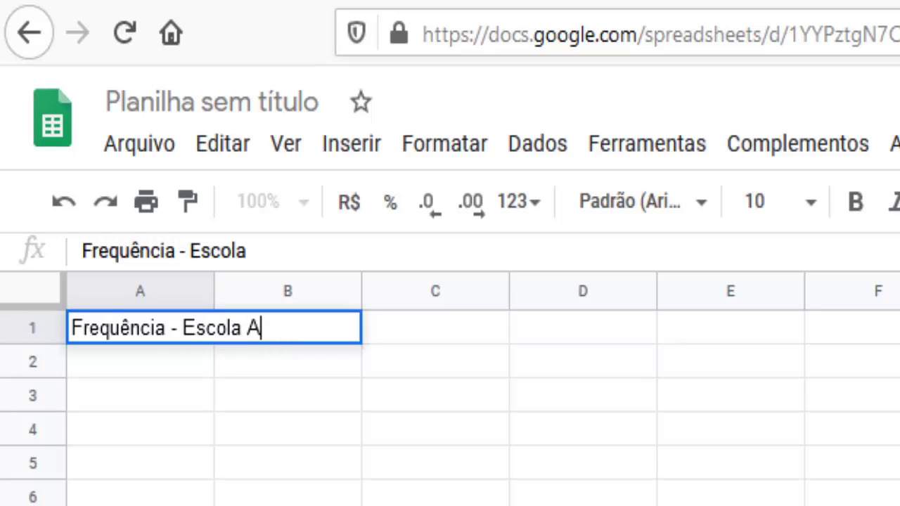
text(CME)
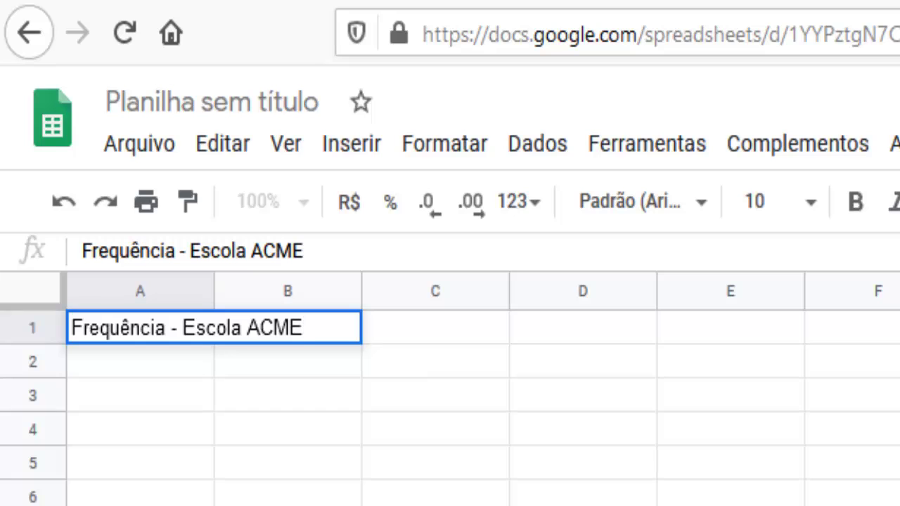
key(Return)
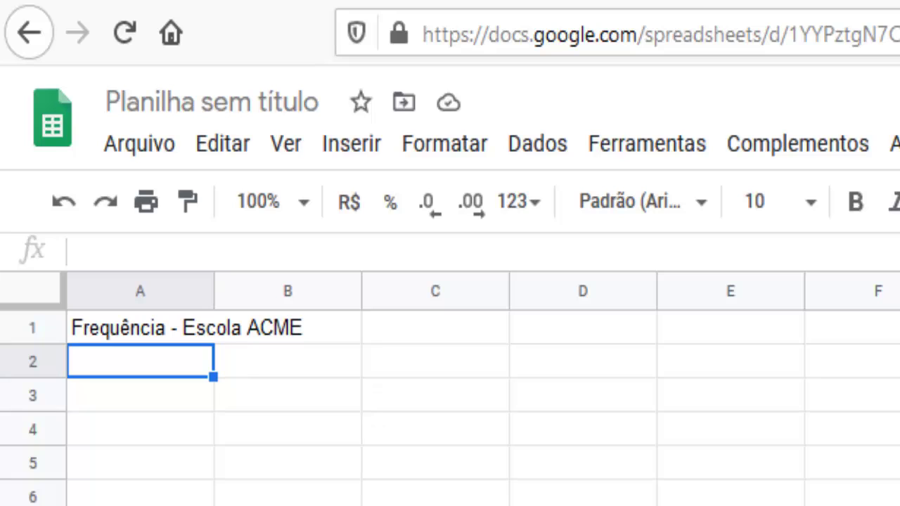
- Select A1, B3, B4, B1 and A2, returning to A1 in between, to examine which cell holds the title text
click(130, 328)
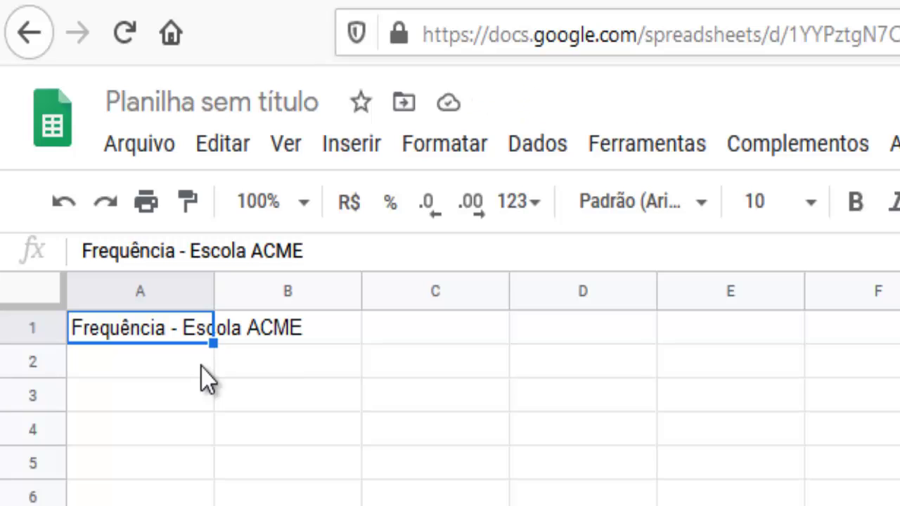
click(308, 403)
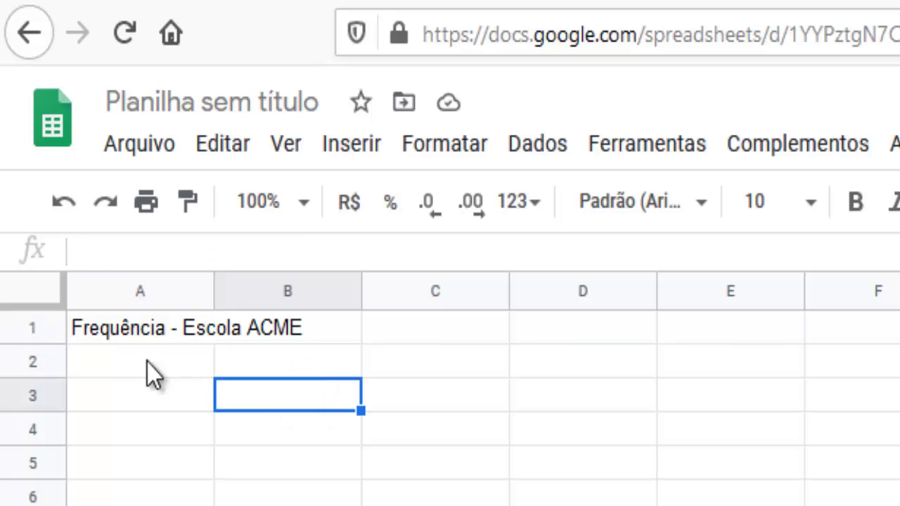
click(172, 322)
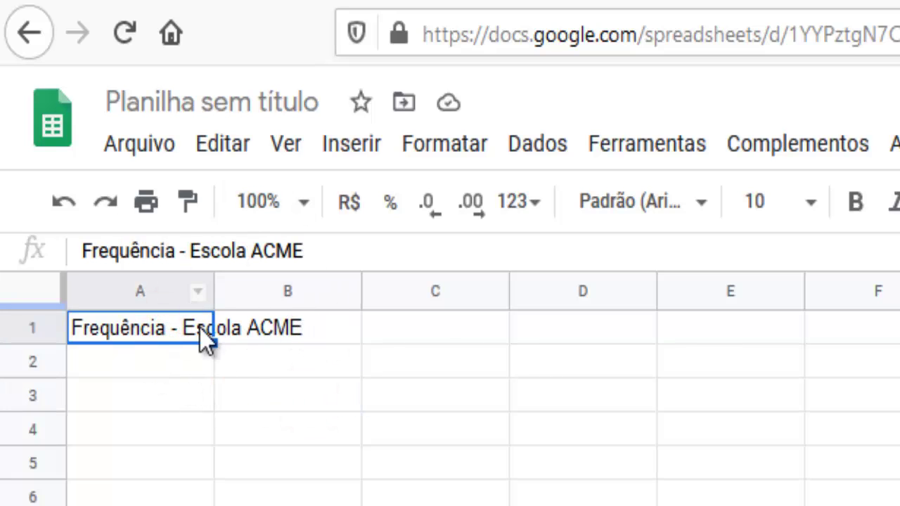
click(269, 427)
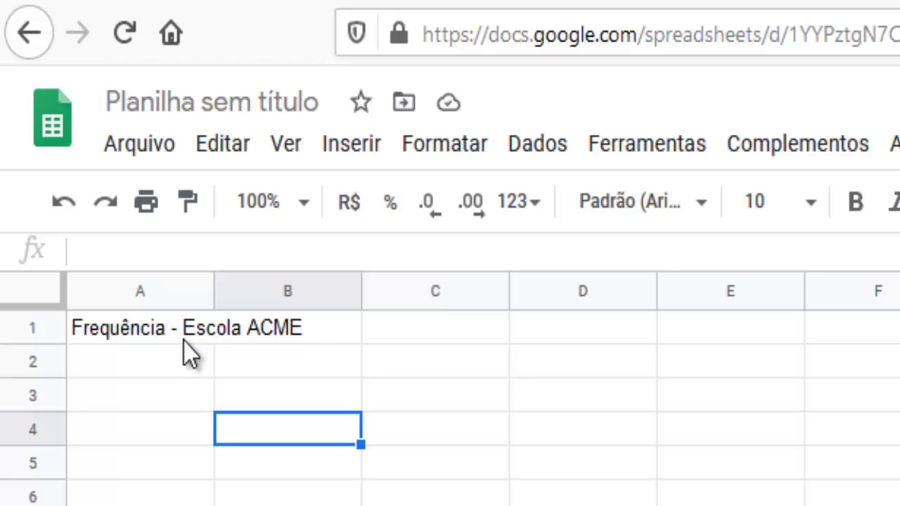
click(287, 336)
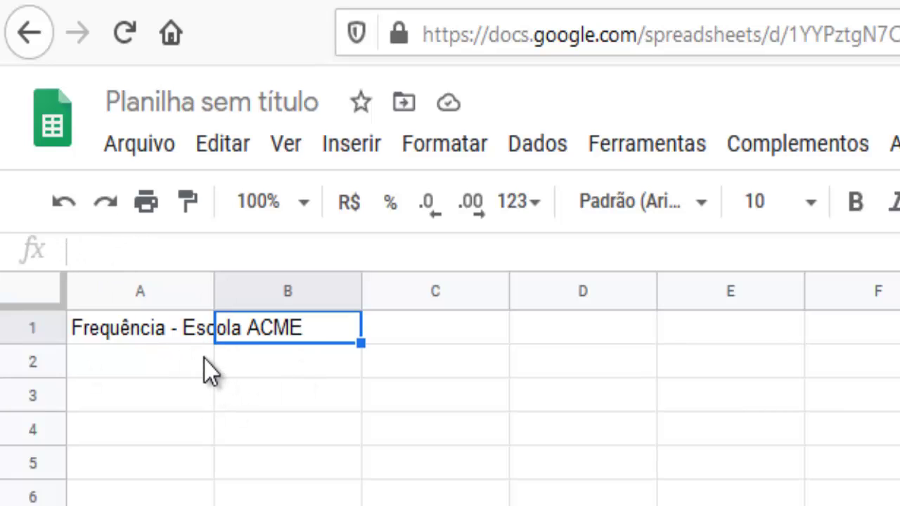
click(159, 328)
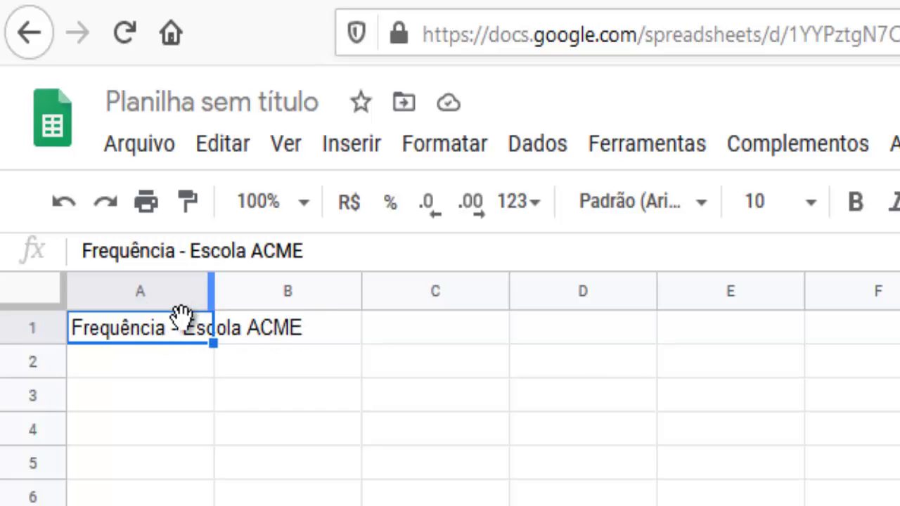
click(195, 353)
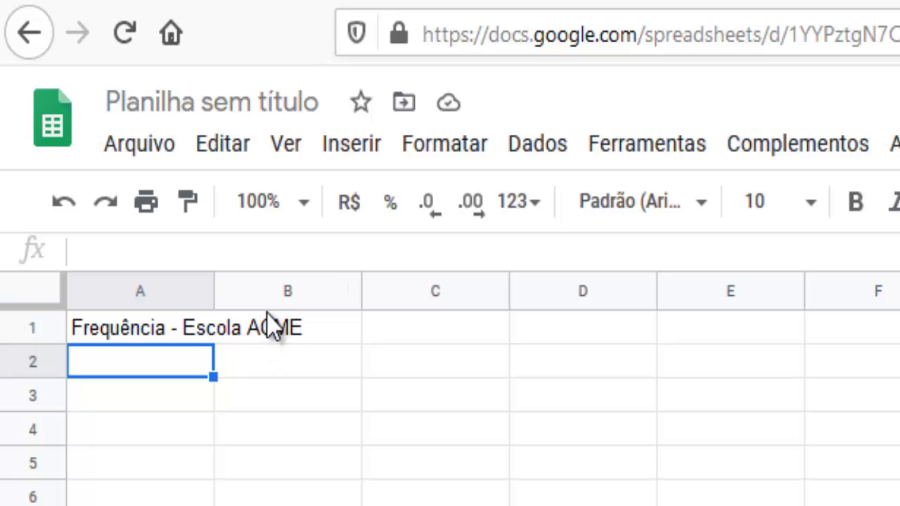
click(189, 329)
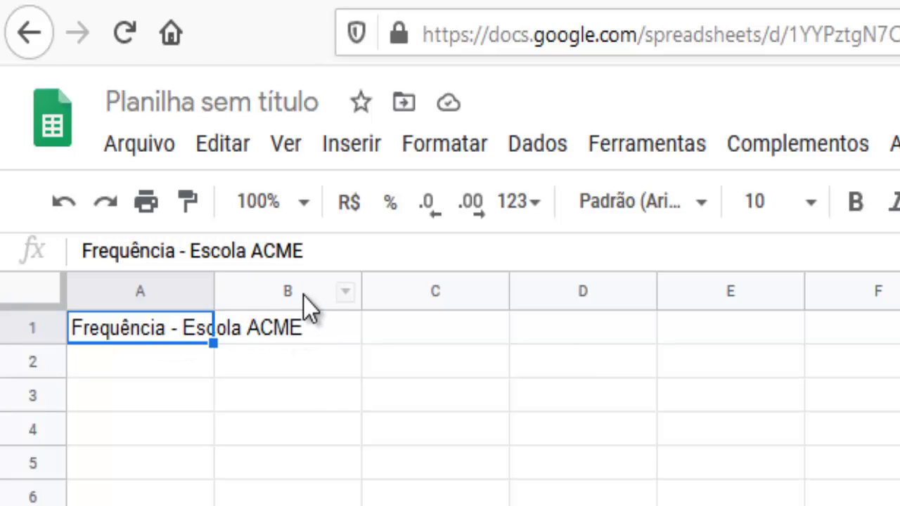
- Enter the labels "Turma" in cell A2 and "Turno" in cell C2, finishing on A3
click(175, 354)
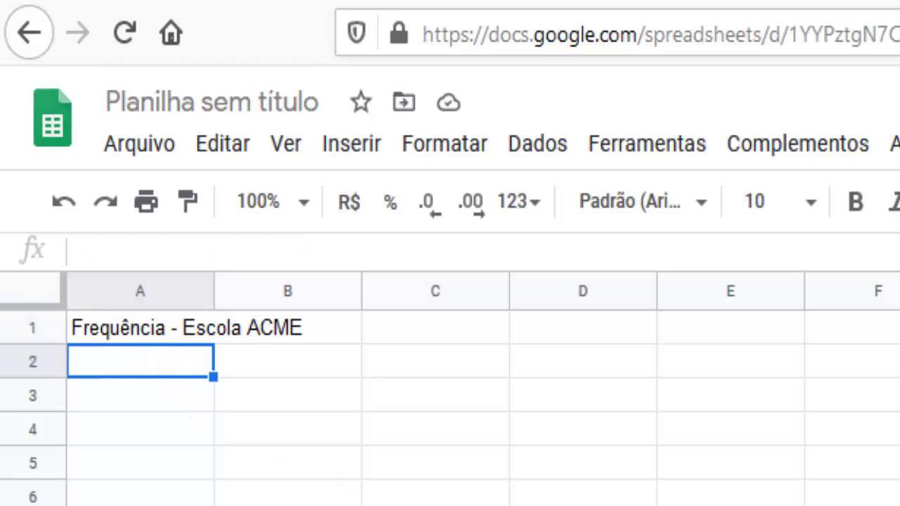
text(Turma)
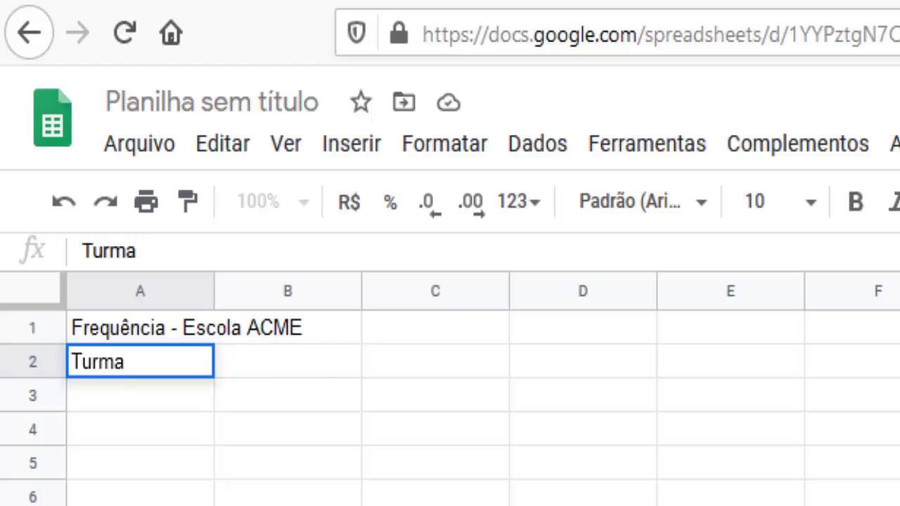
key(Tab)
key(Tab)
text(Turno)
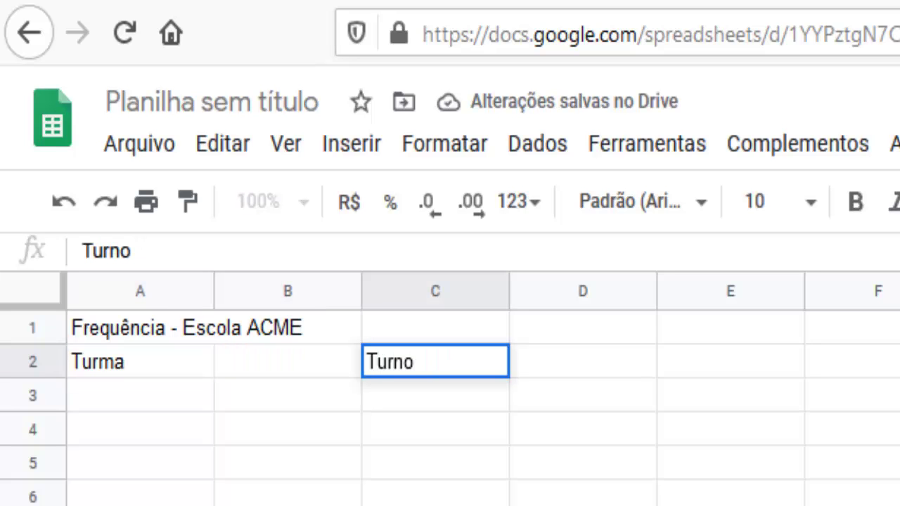
key(Tab)
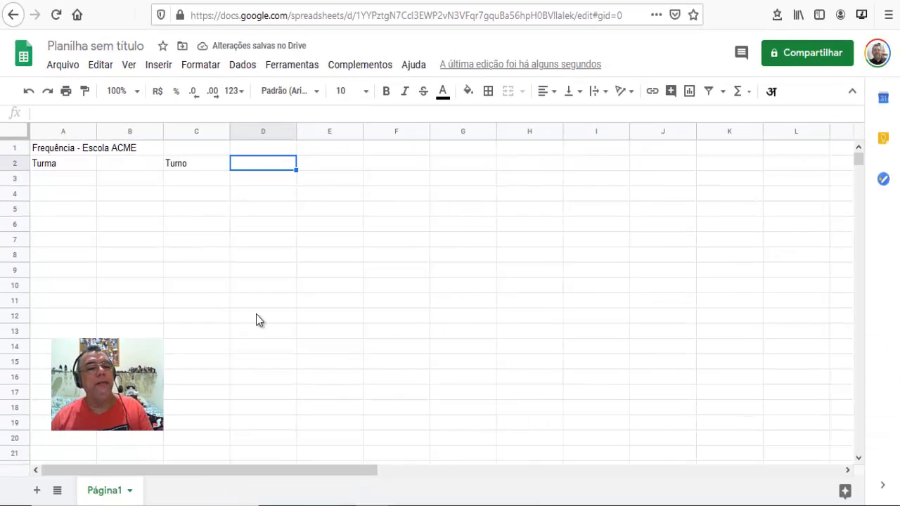
key(Return)
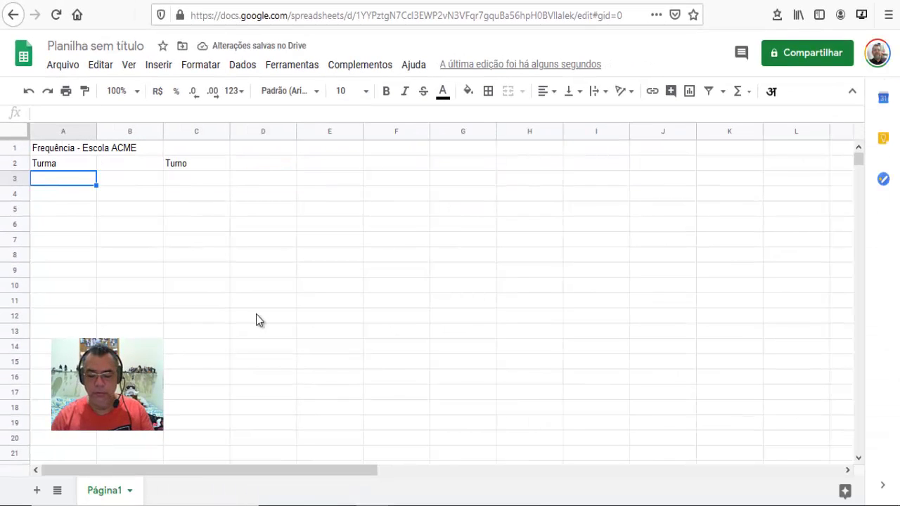
- Enter the label "Professor" in cell A3 and the teacher's full name in cell B3
text(Professor)
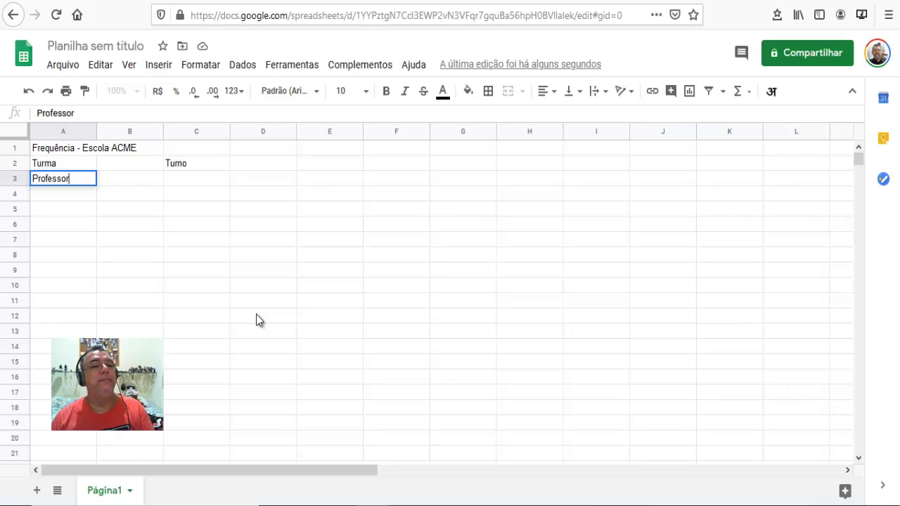
key(Tab)
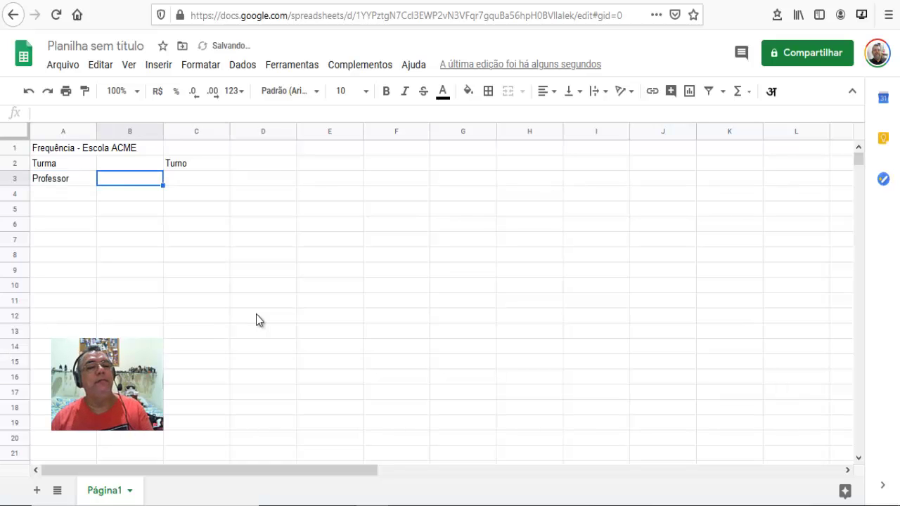
text(J)
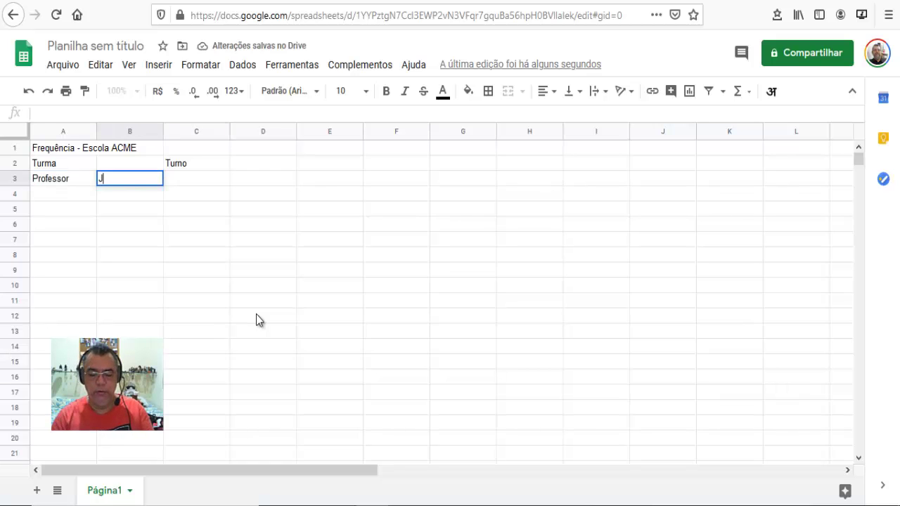
text(oão de )
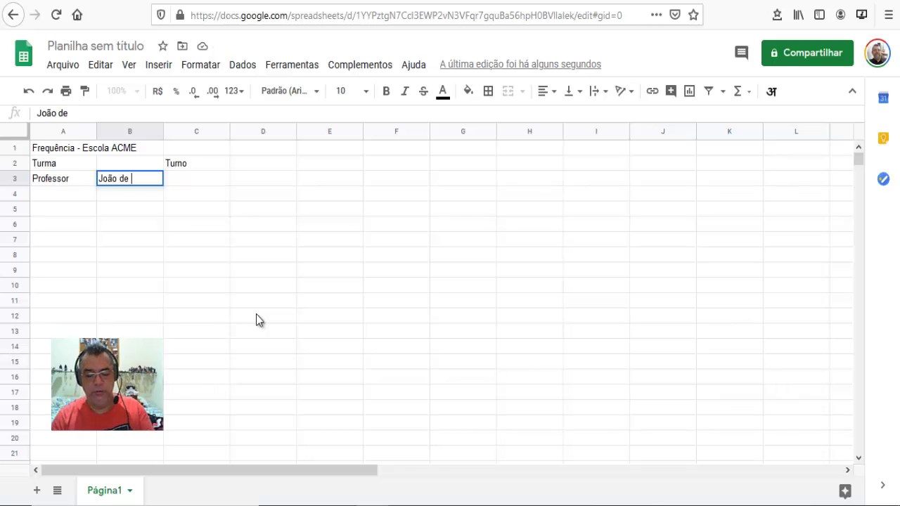
text(Jesus)
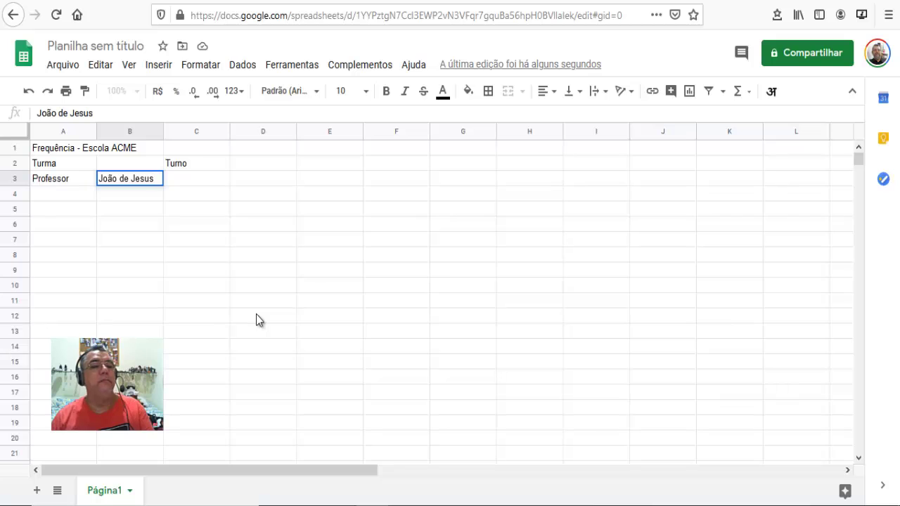
text( d)
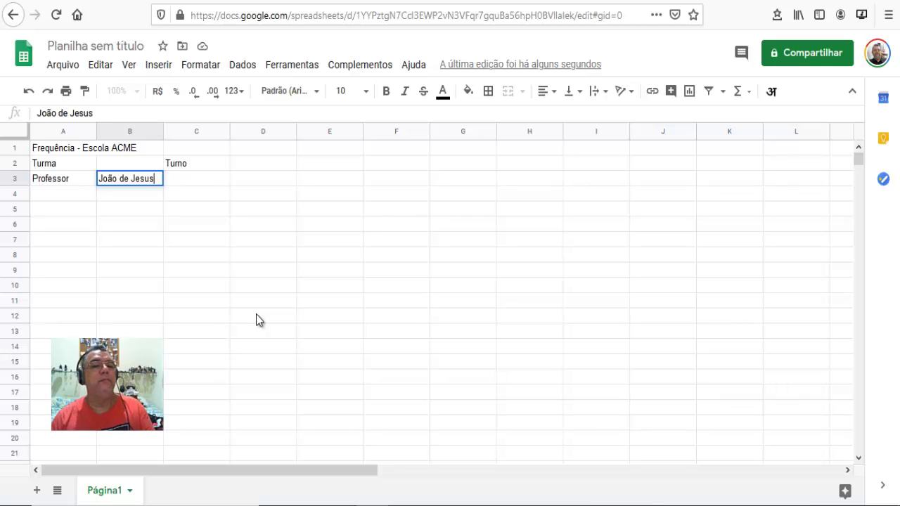
key(Return)
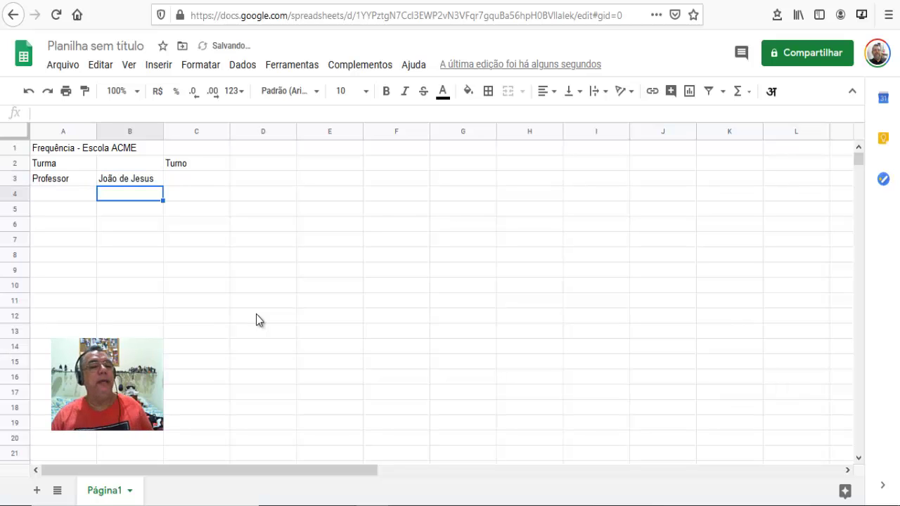
- Move the selection from B4 up to B2, across to C2 and back to the "Turma" label in A2
key(Up)
key(Up)
key(Right)
key(Left)
key(Left)
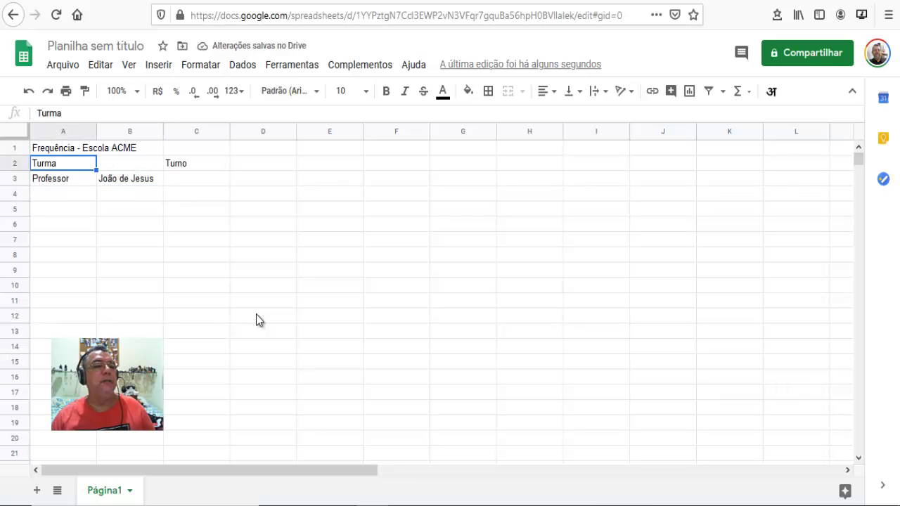
- Enter "A" in cell B2 beside the "Turma" label
key(Down)
key(Up)
key(Right)
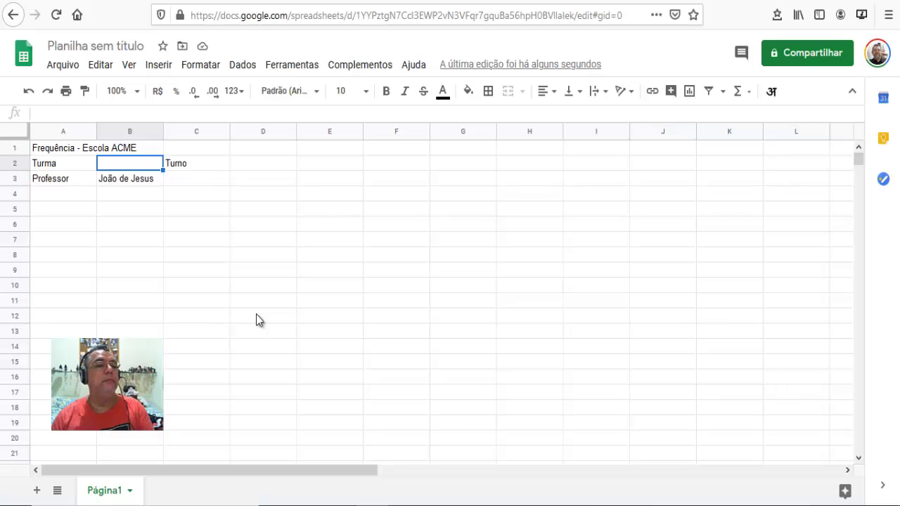
text(A)
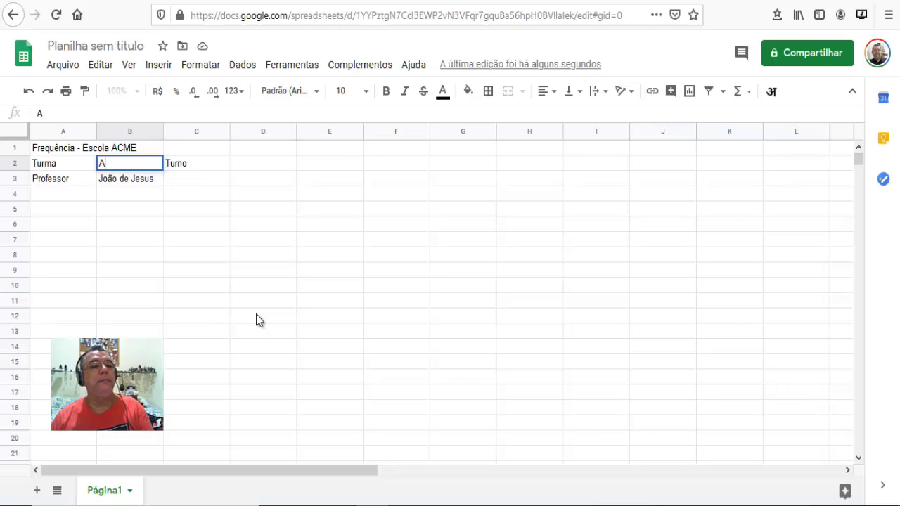
key(Tab)
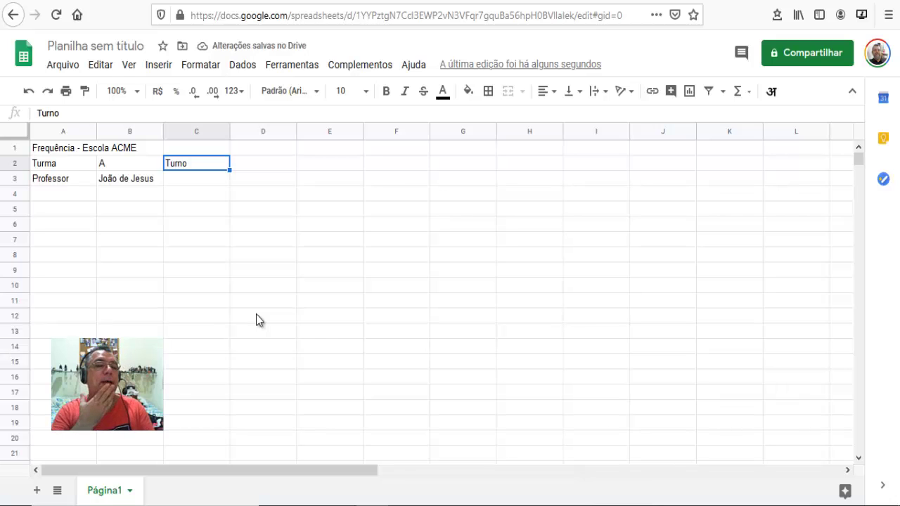
- Replace the label in cell A2 with "Curso" and keep A2 selected
key(Home)
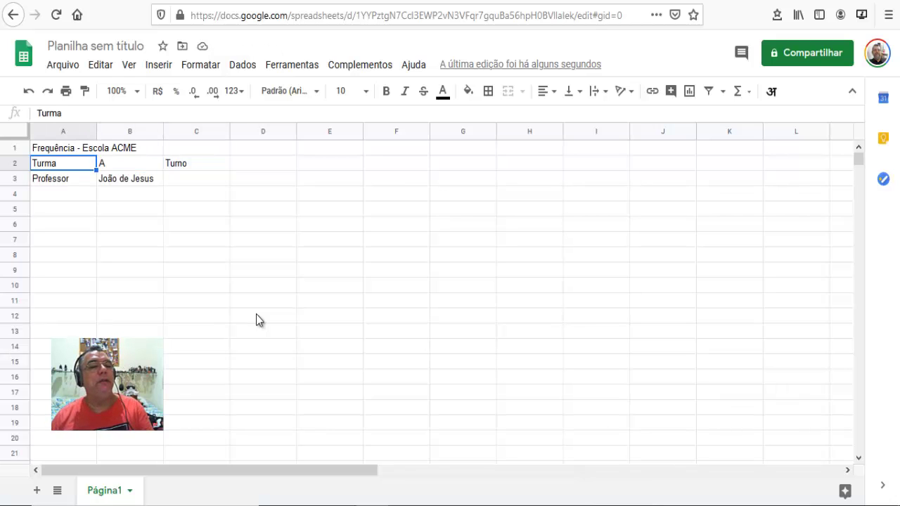
key(Tab)
key(Tab)
key(Home)
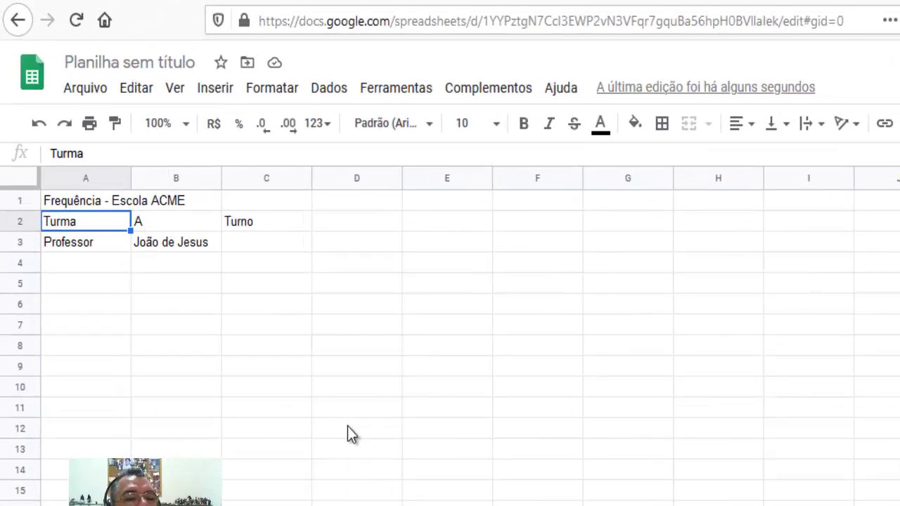
key(Tab)
key(Tab)
key(shift+Tab)
key(shift+Tab)
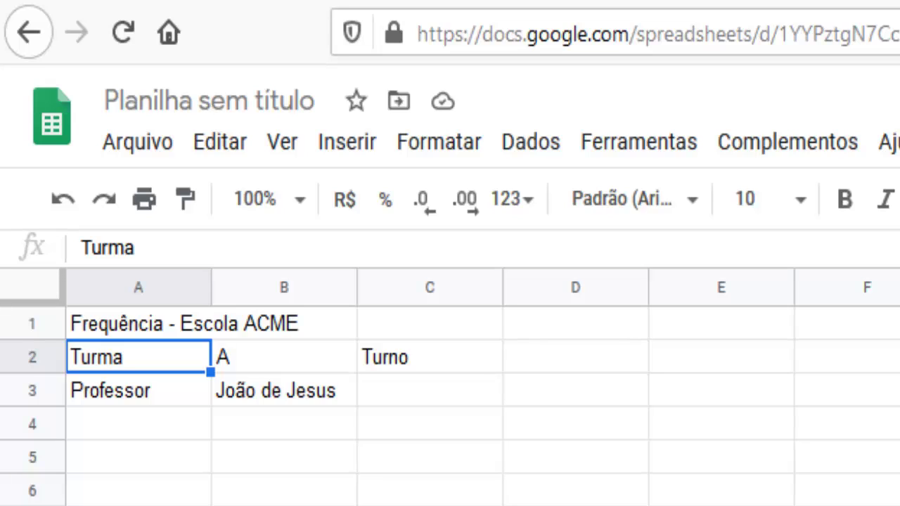
text(Curso)
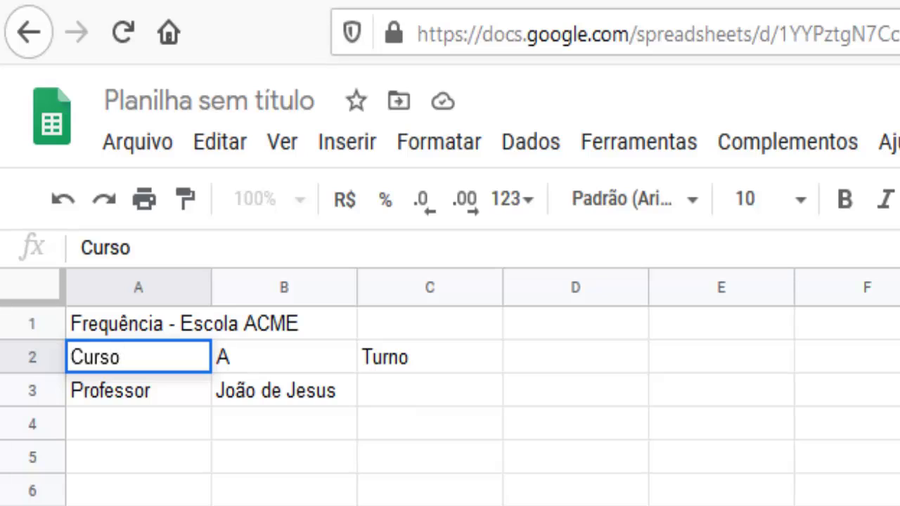
key(Return)
click(138, 358)
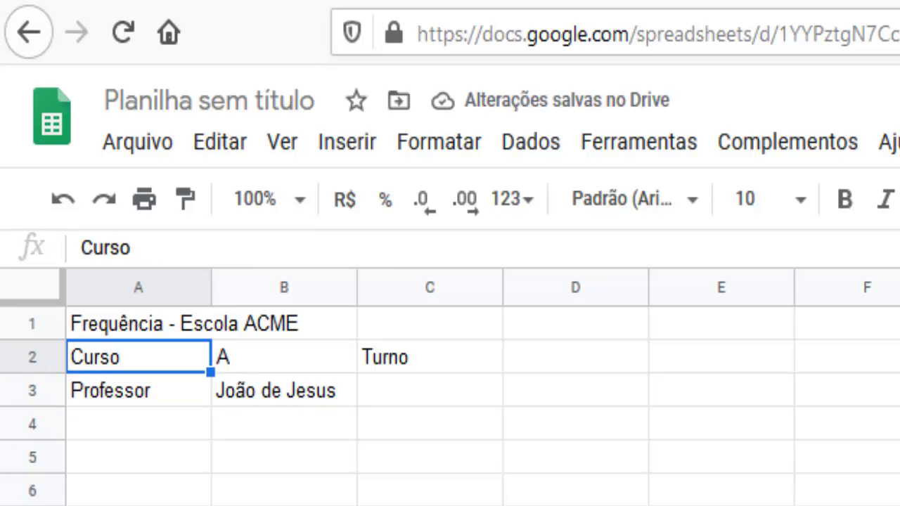
- Open cell C2 for editing without altering it, and replace the teacher's full name in cell B3 with a different one
double_click(391, 364)
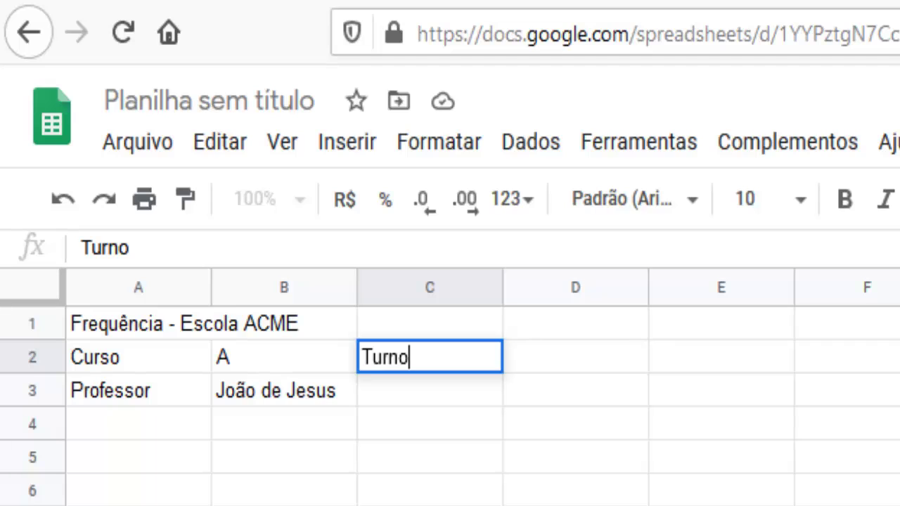
click(314, 390)
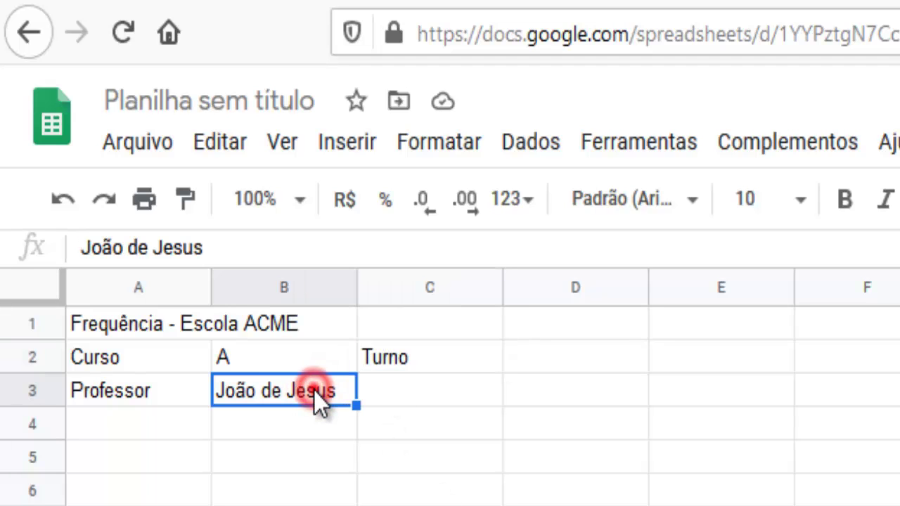
double_click(314, 390)
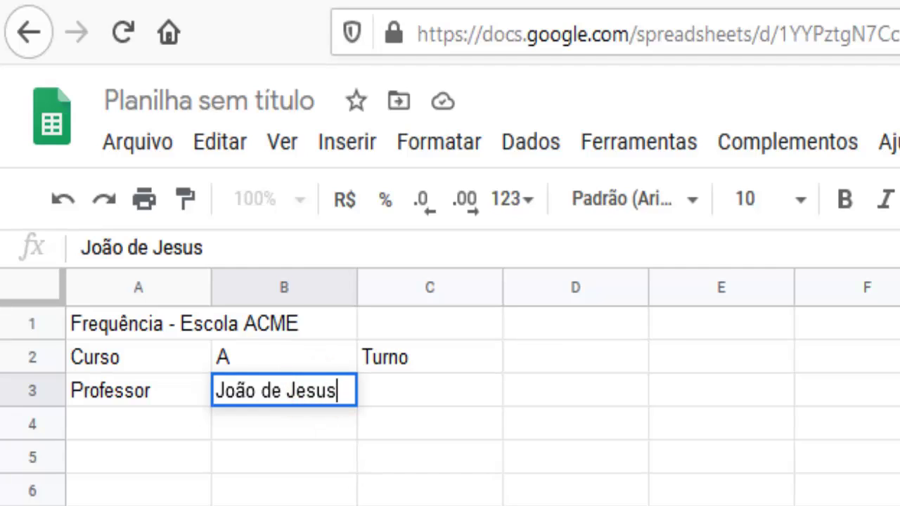
key(BackSpace)
key(BackSpace)
key(BackSpace)
key(BackSpace)
key(BackSpace)
key(BackSpace)
key(BackSpace)
key(BackSpace)
key(BackSpace)
key(BackSpace)
key(BackSpace)
key(BackSpace)
key(BackSpace)
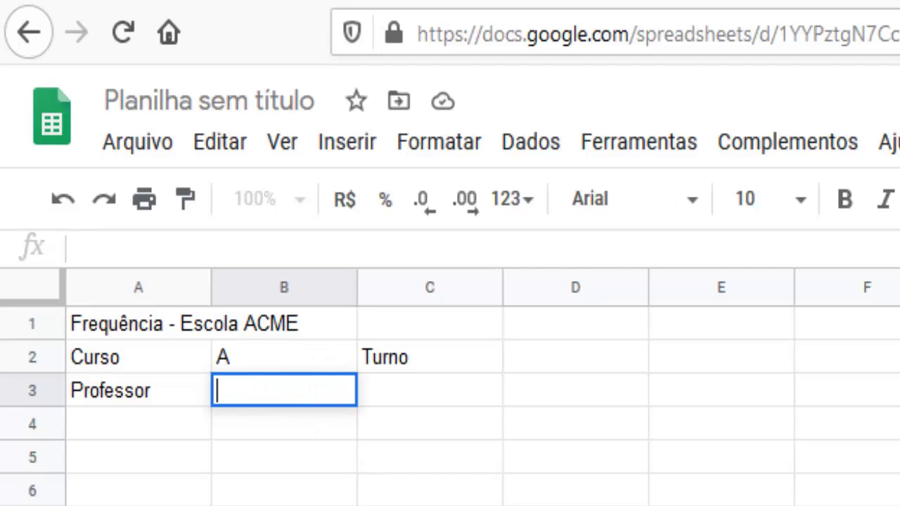
text(Pedro)
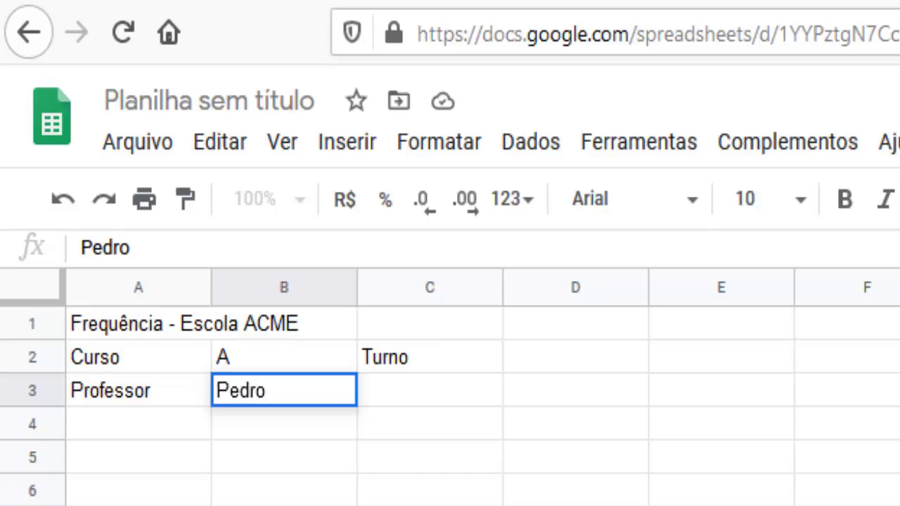
text( Alcântara)
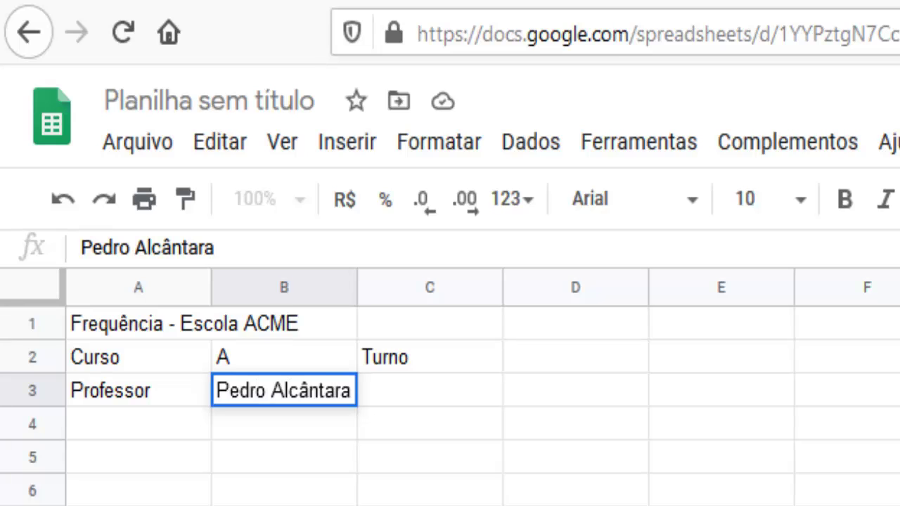
key(Return)
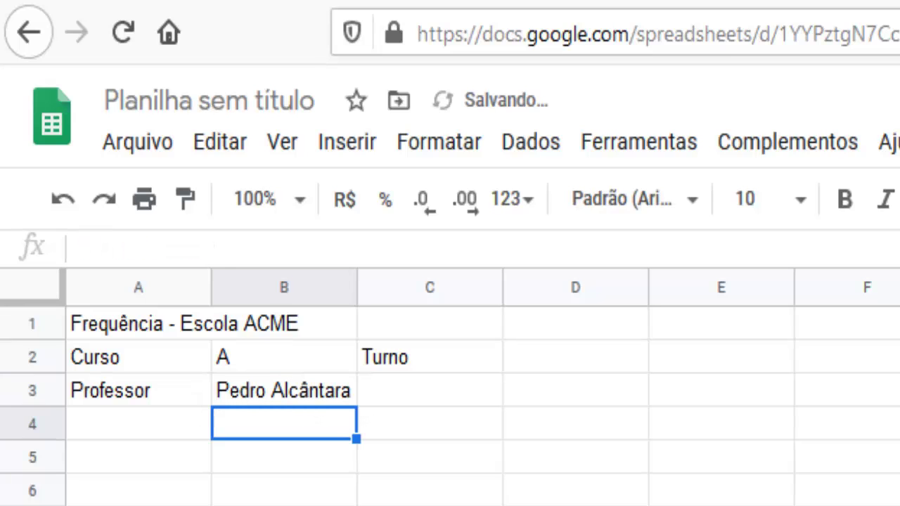
- Replace the value in cell B2 beside "Curso" with "5º Ano"
click(402, 360)
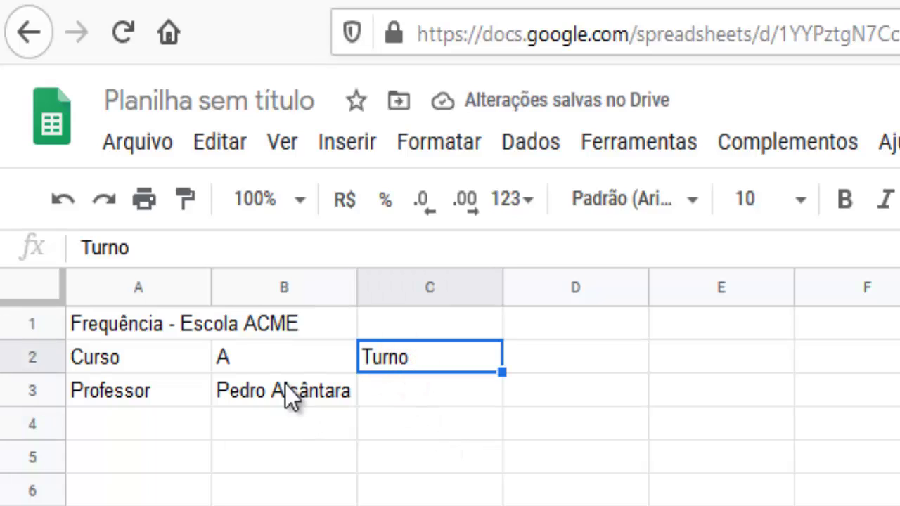
click(279, 362)
text(5)
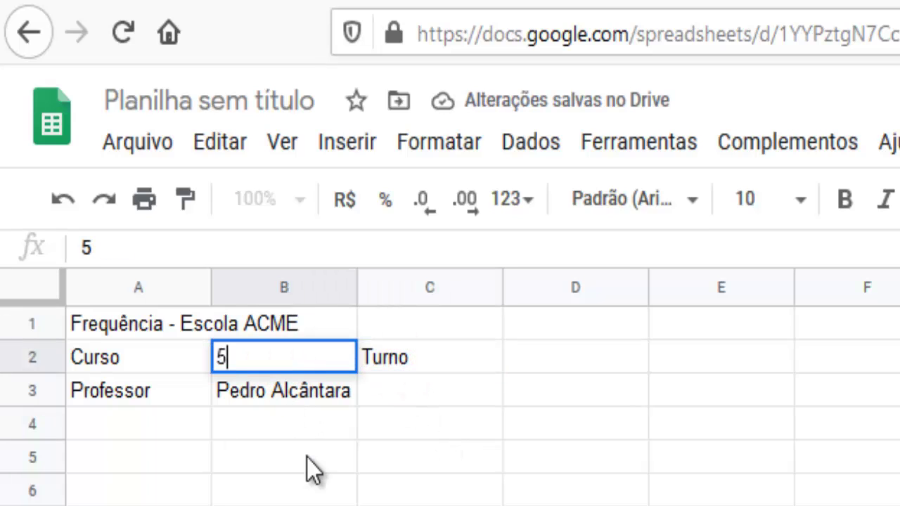
text(º Ano)
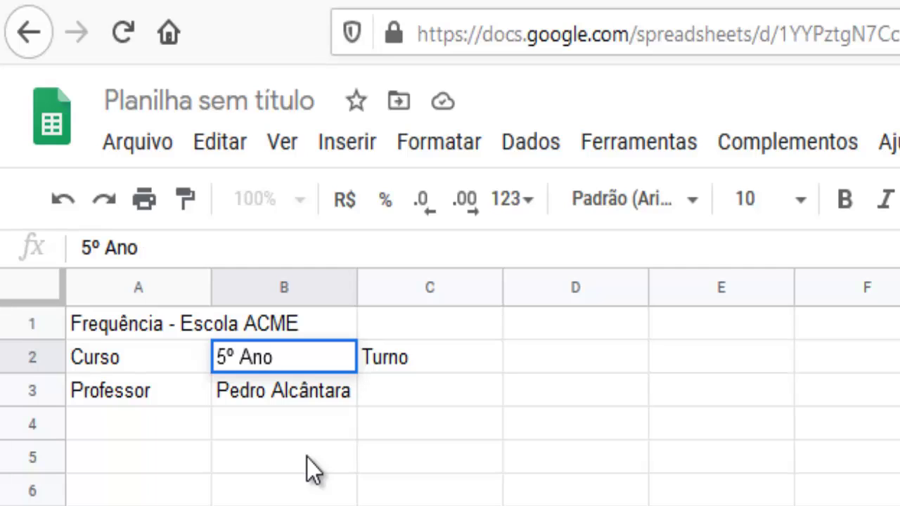
key(Tab)
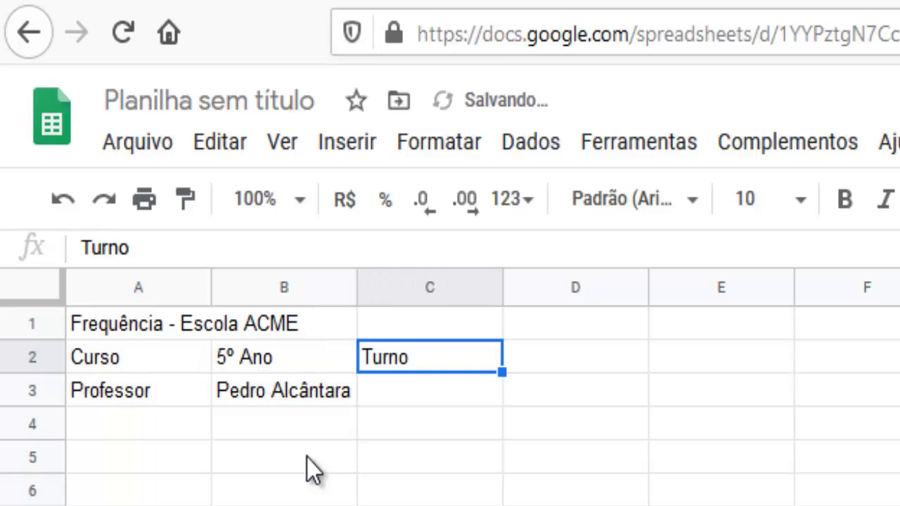
- Replace the label in cell C2 with "Turma" and enter "B" in cell D2
text(Turma)
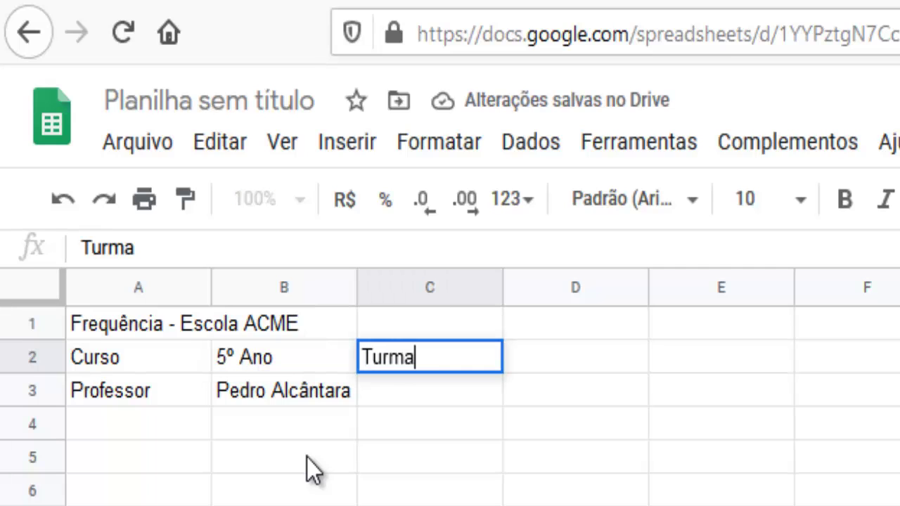
key(Tab)
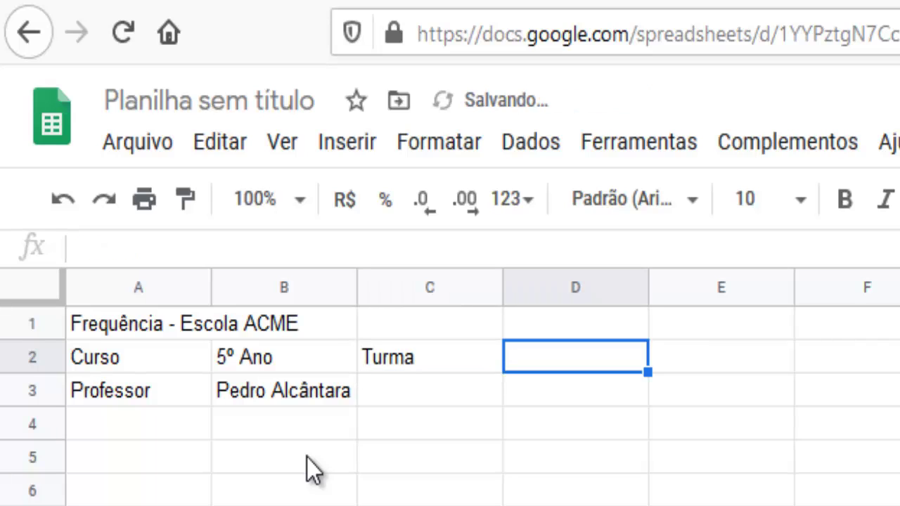
text(B)
key(Tab)
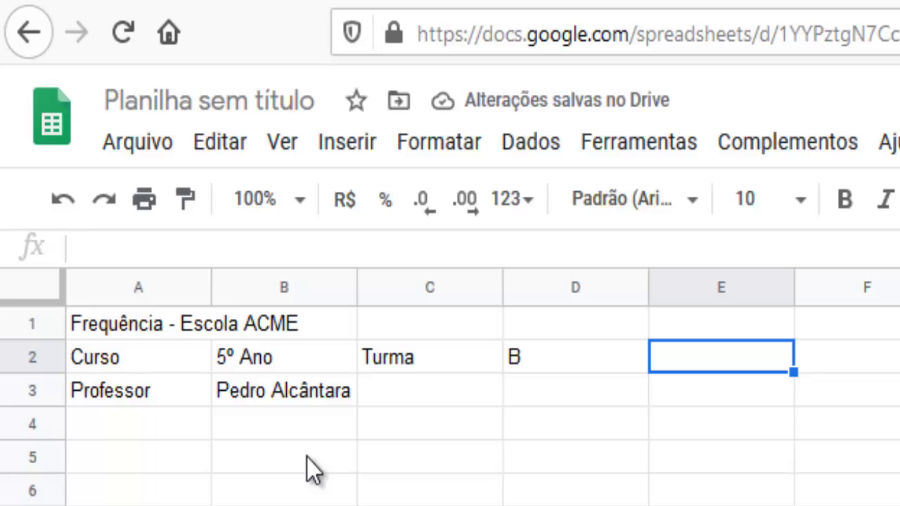
- Enter the label "Turno" in cell E2 and its value "M" in cell F2
text(Turno)
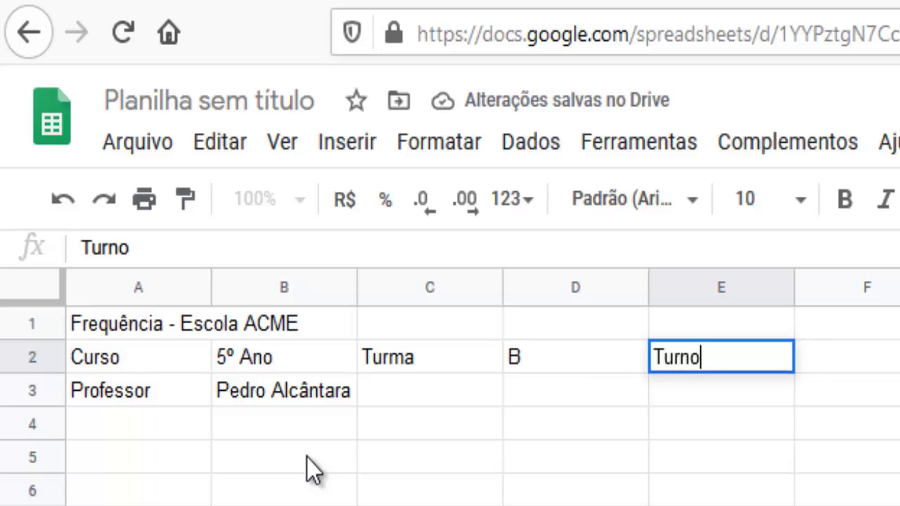
key(Return)
key(Up)
key(Right)
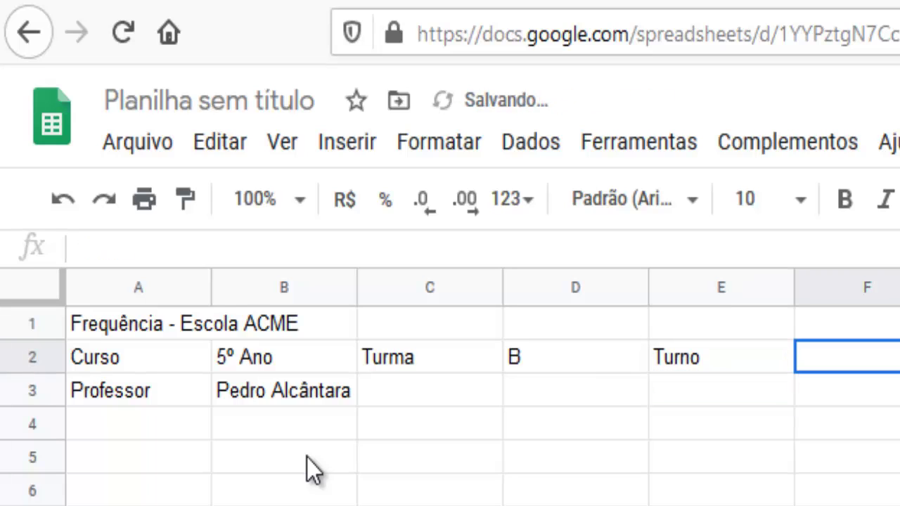
text(M)
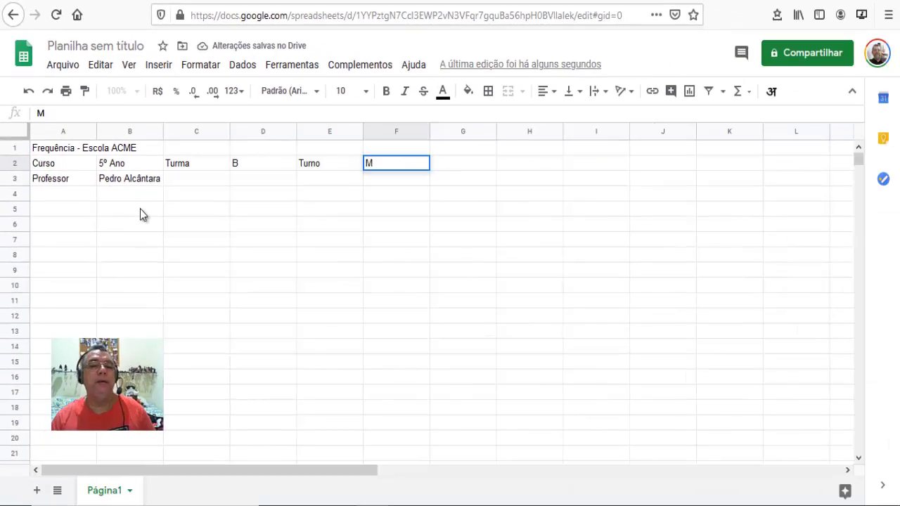
key(Return)
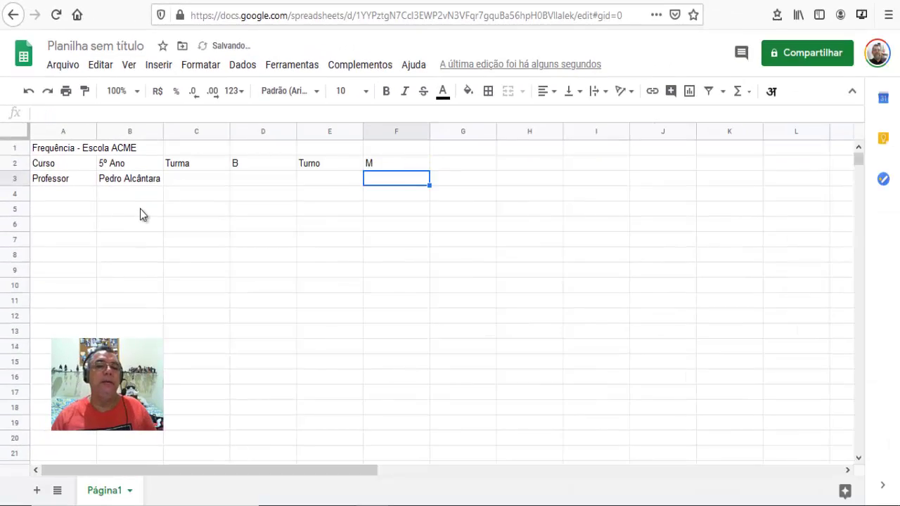
- Move the selection back along row 2 to A2, up to A1, and down through A3 to C3 to review the header cells
key(Up)
key(Left)
key(Left)
key(Left)
key(Left)
key(Left)
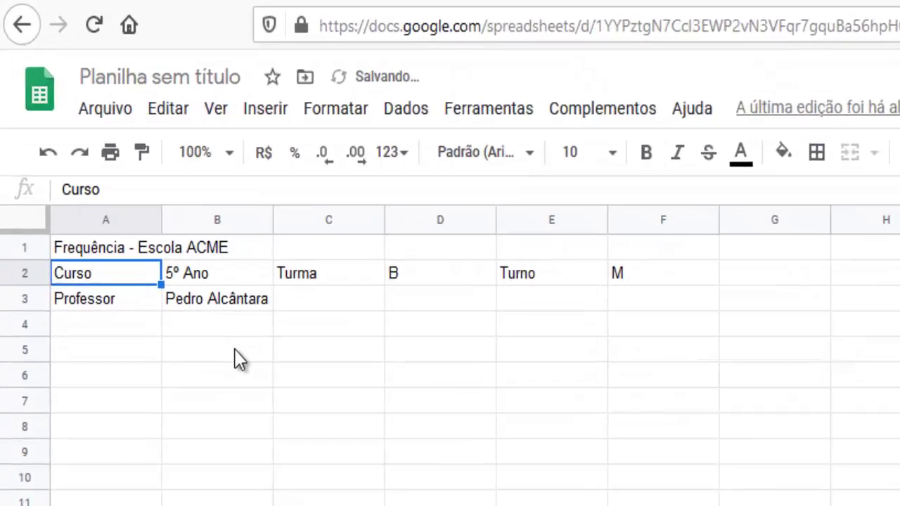
key(Up)
key(Down)
key(Down)
key(Right)
key(Right)
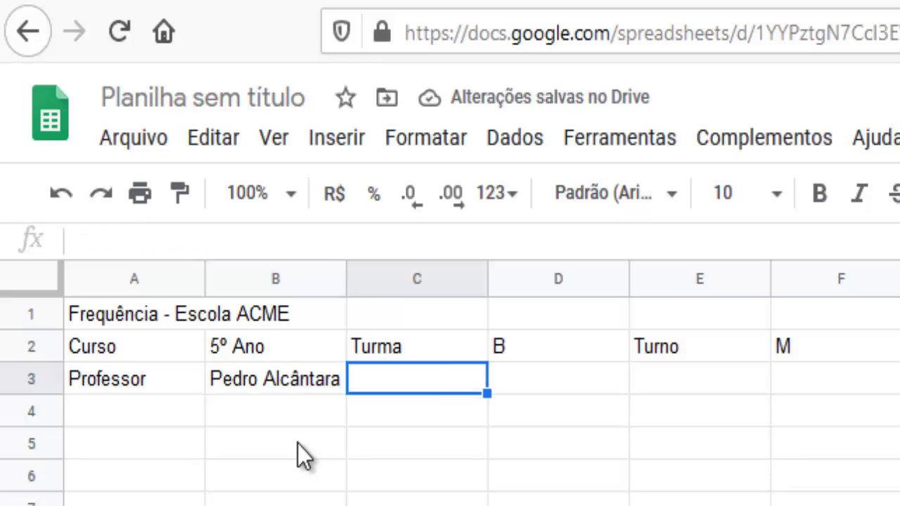
- Move the selection around the cells of A1:C3 to examine the title and label cells, finishing on "Curso" in A2
key(Up)
key(Up)
key(Left)
key(Left)
key(Down)
key(Down)
key(Up)
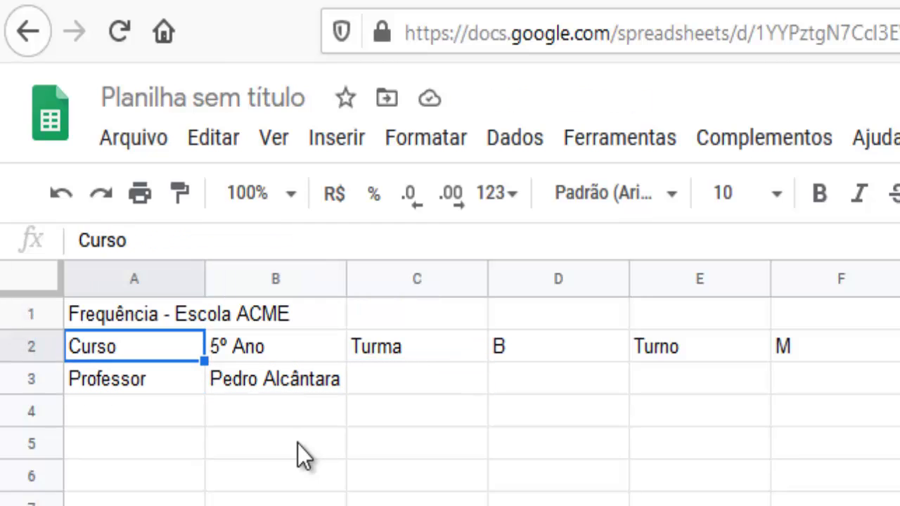
key(Right)
key(Right)
key(Down)
key(Up)
key(Left)
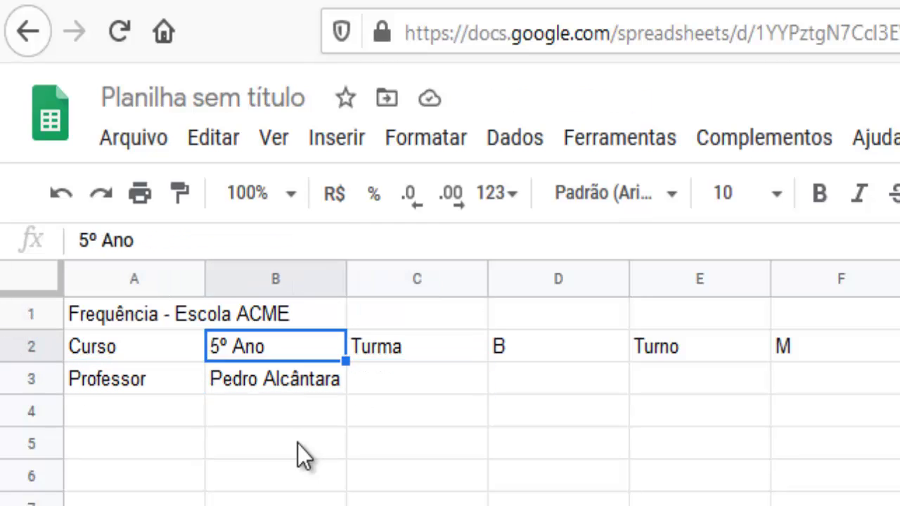
key(Up)
key(Left)
key(Right)
key(Left)
key(Down)
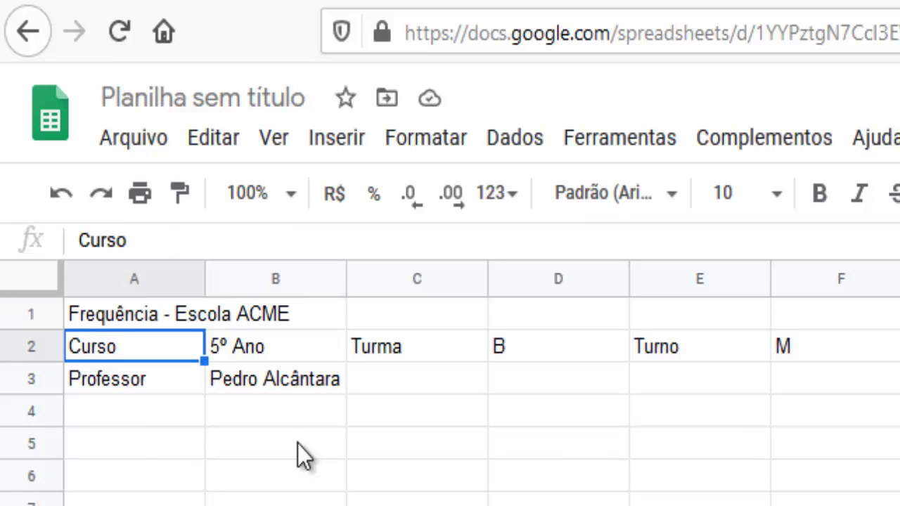
- Move the selection across row 2 from A2 to F2, finishing on the empty cell E3
key(Right)
key(Right)
key(Right)
key(Right)
key(Right)
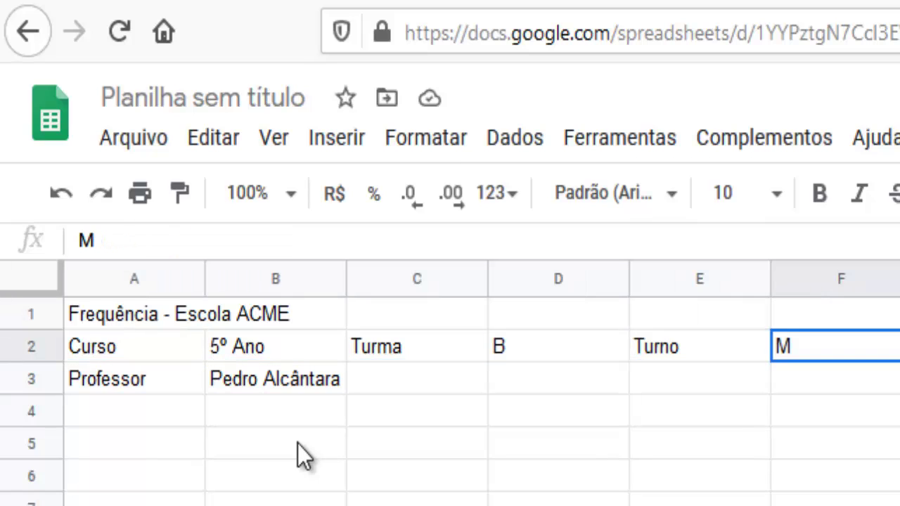
key(Down)
key(Left)
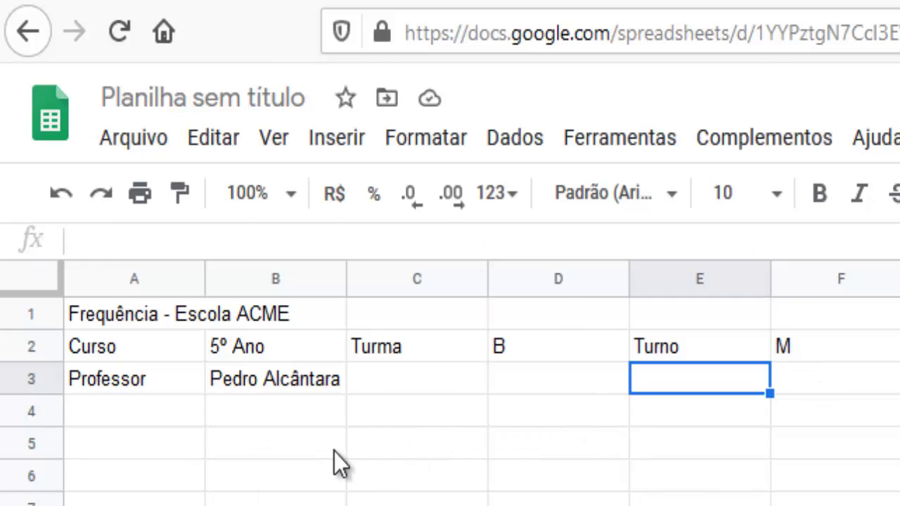
- Select the empty cell A5, two rows below the "Professor" label
click(173, 418)
click(131, 450)
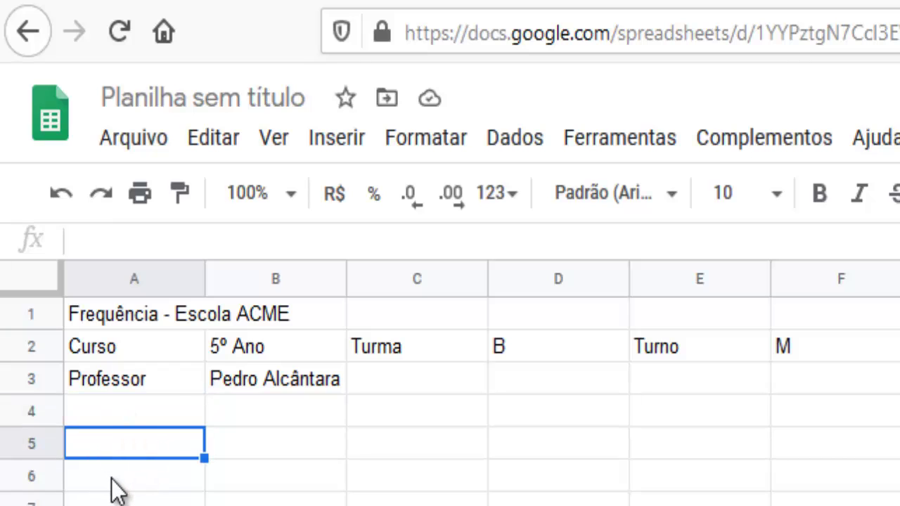
click(113, 480)
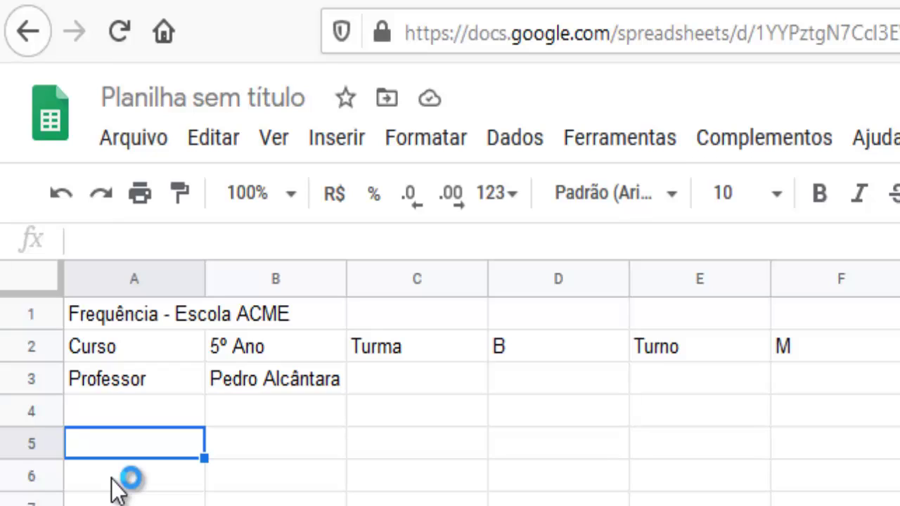
- Enter the column headings "Número" in A5 and "Nome" in B5
text(Nú)
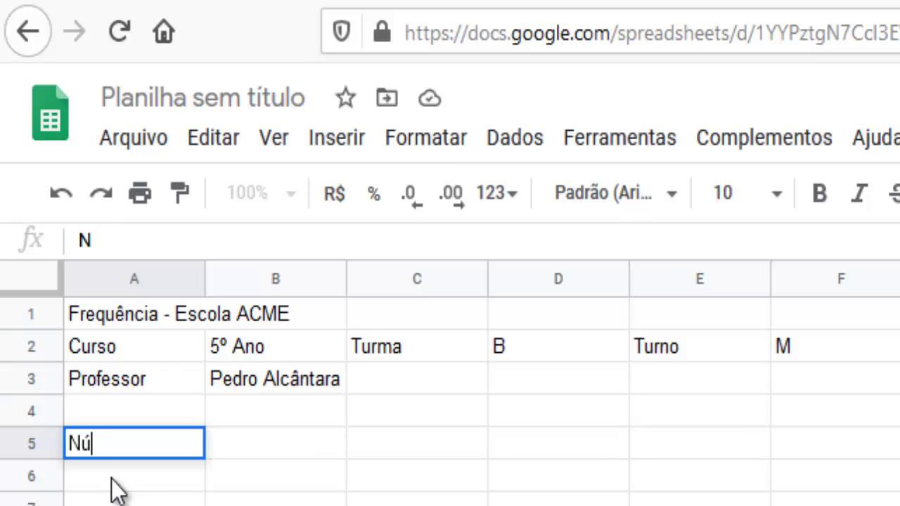
text(mero)
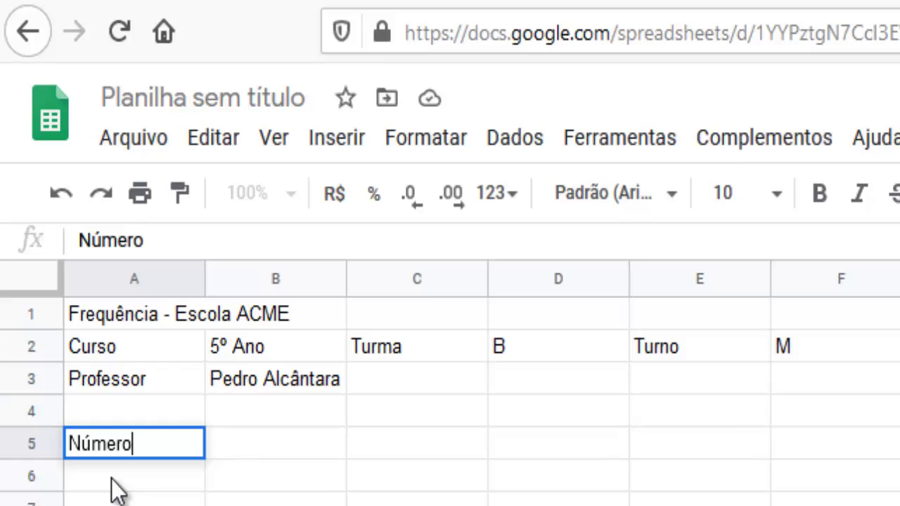
key(Tab)
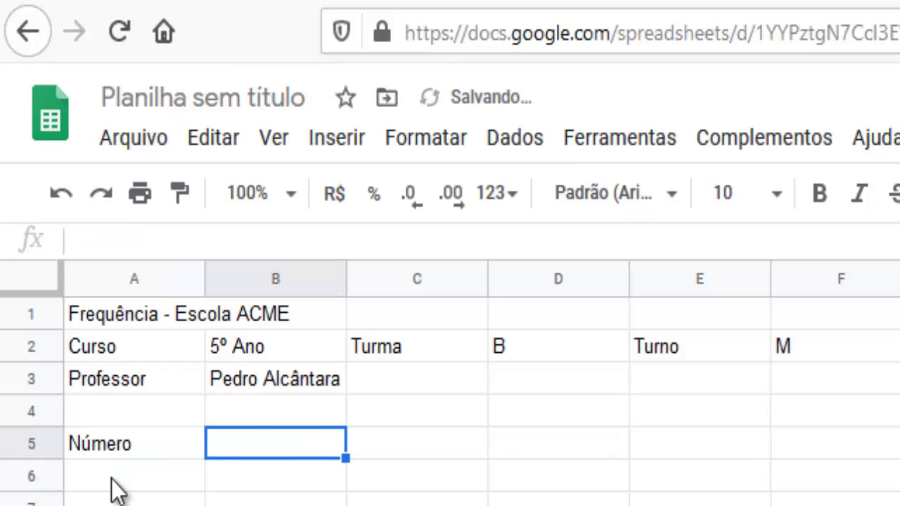
text(Nome)
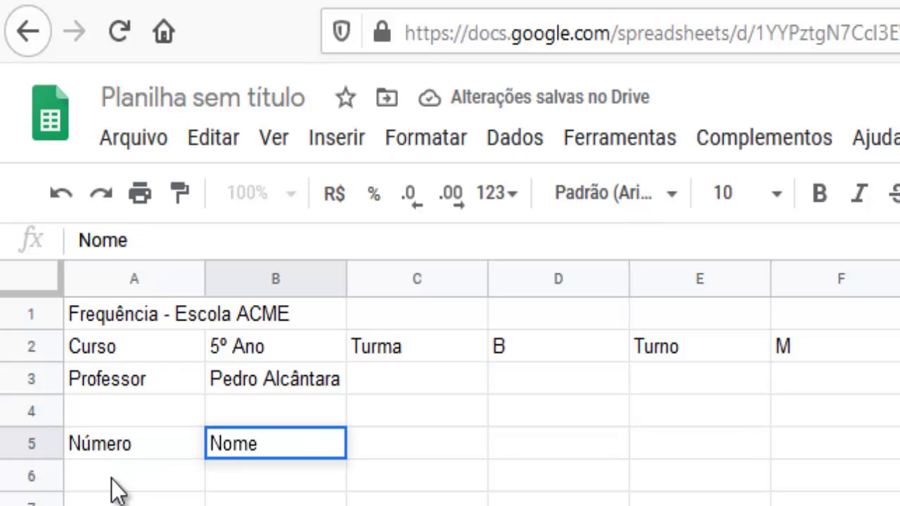
key(Tab)
- Move the selection through the empty cells of row 5 out to I5 and back to C5
key(Tab)
key(Tab)
key(Tab)
key(Tab)
key(Tab)
key(Tab)
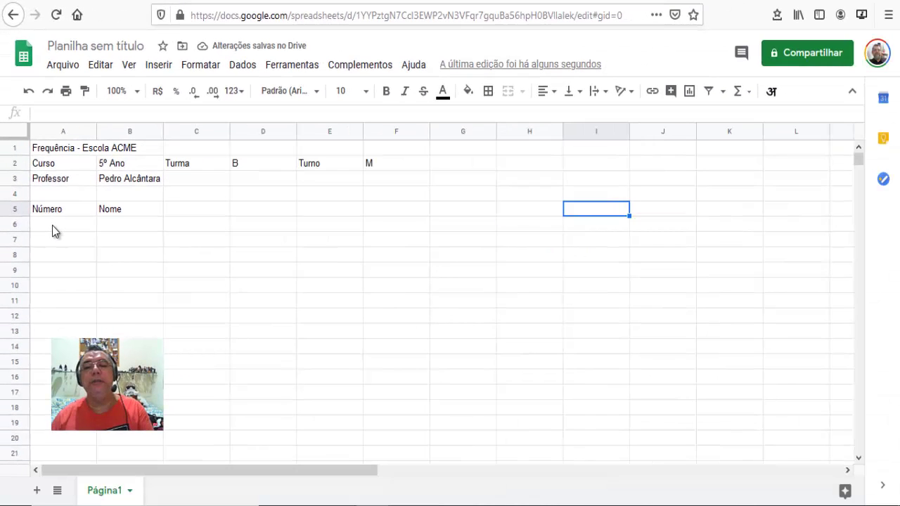
key(Left)
key(Left)
key(Left)
key(Left)
key(Left)
key(Left)
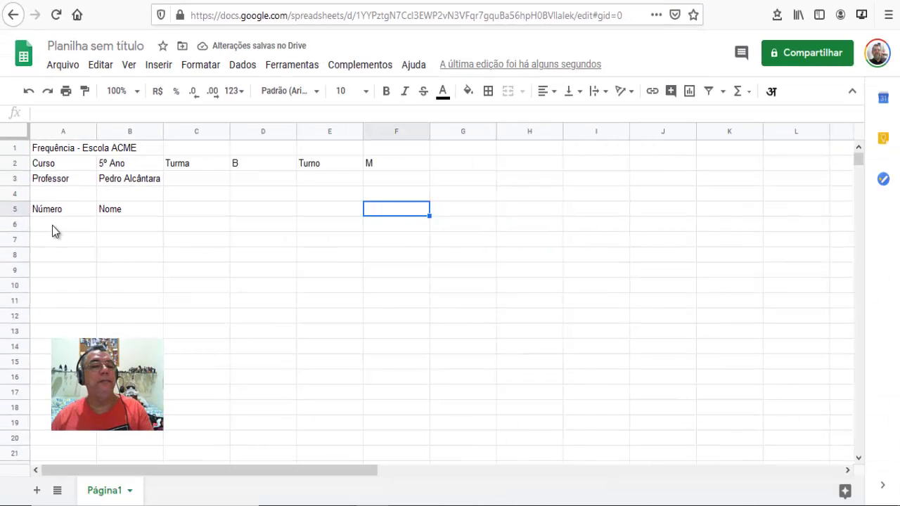
- Enter the day numbers 01, 02 and 03 in C4, D4 and E4, above the heading row
key(Up)
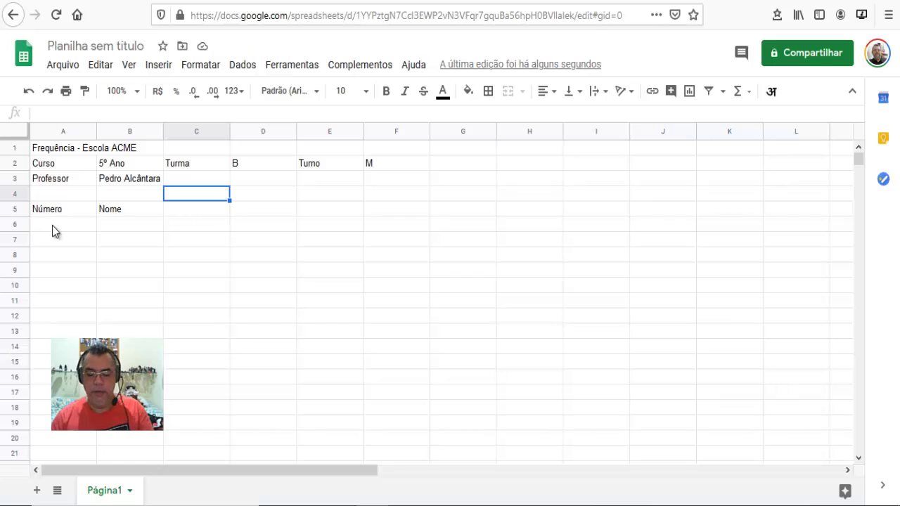
text(01)
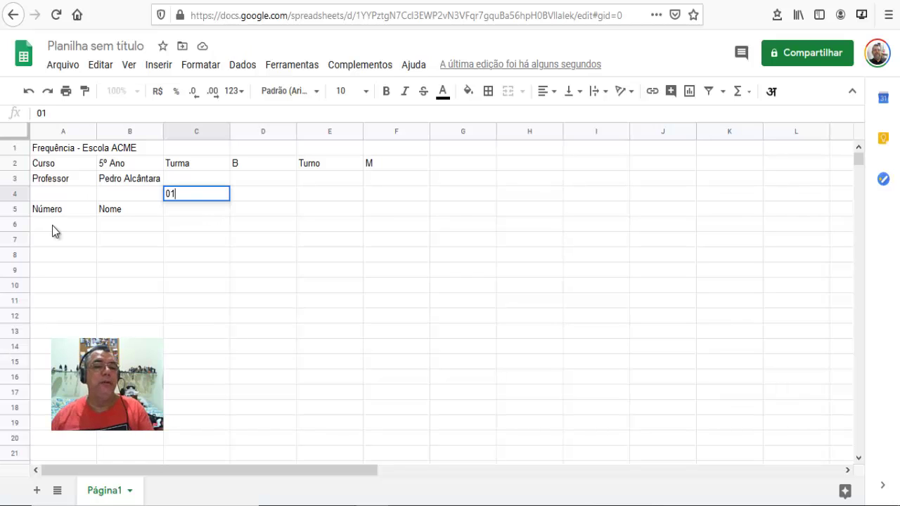
key(Tab)
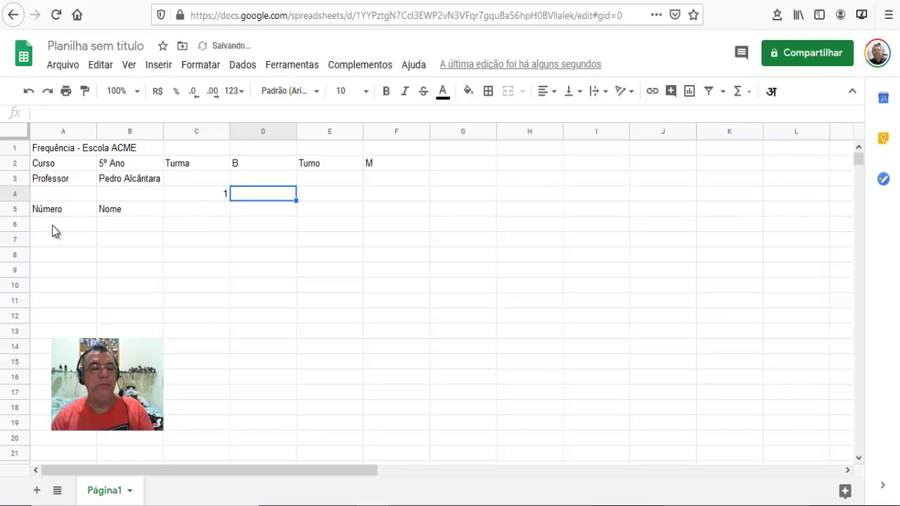
text(02)
key(Tab)
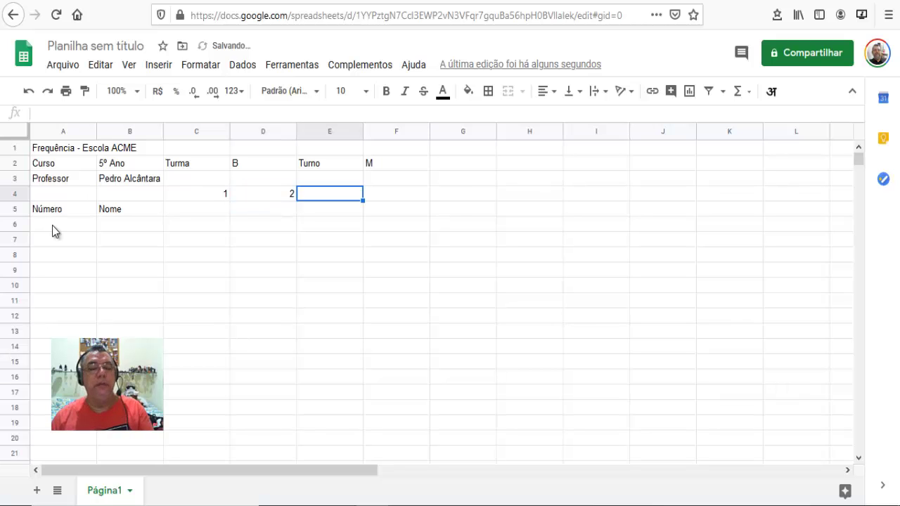
text(03)
key(Left)
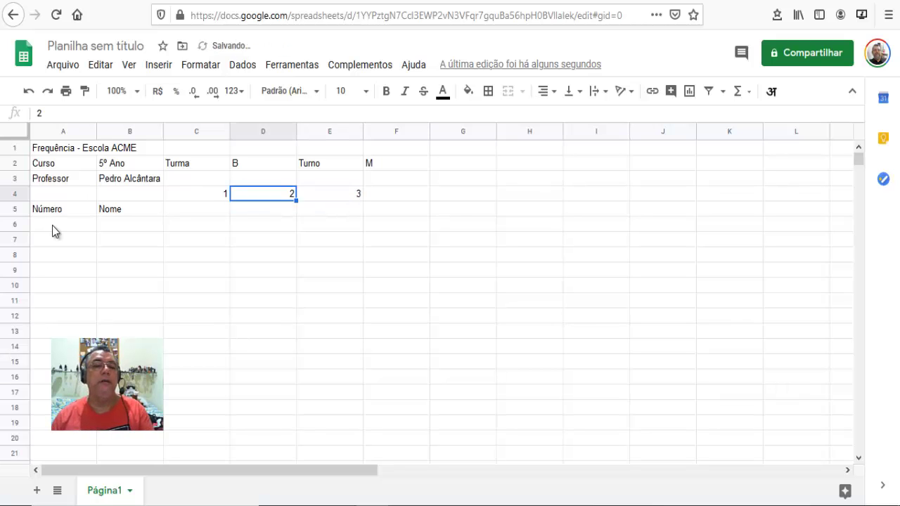
- Move along the day numbers in row 4 and select the range C4:E4, extending it from C4
key(Left)
key(Right)
key(Right)
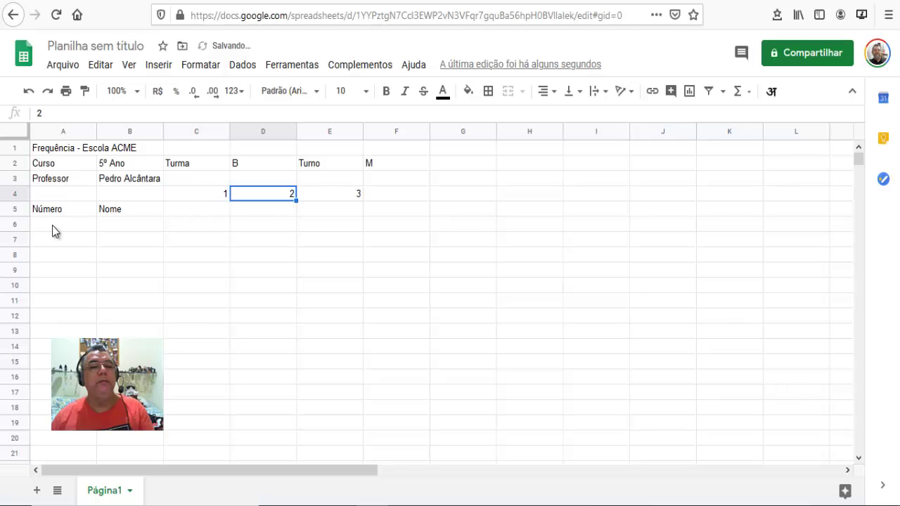
key(Left)
key(Left)
key(shift+Right)
key(shift+Right)
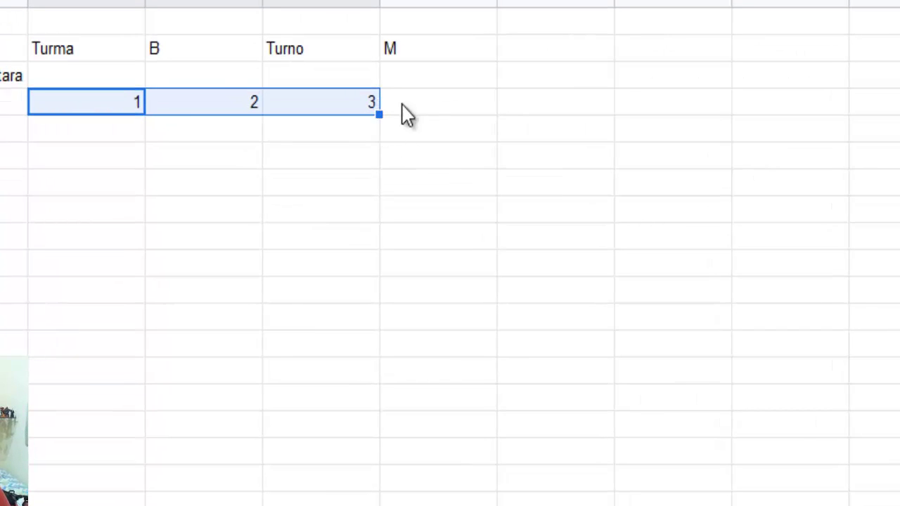
- Clear the selection on an empty cell in row 8 and reselect C4:E4 from its first to its last cell, twice
click(434, 209)
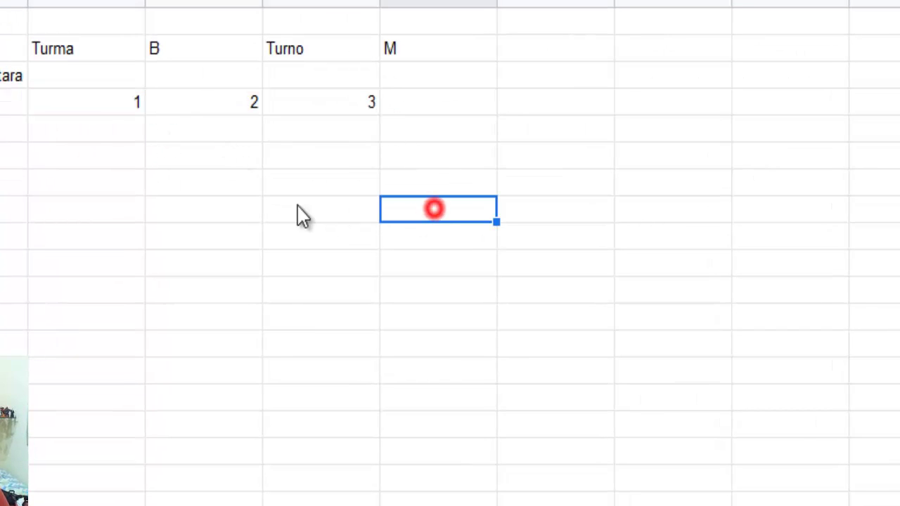
click(94, 105)
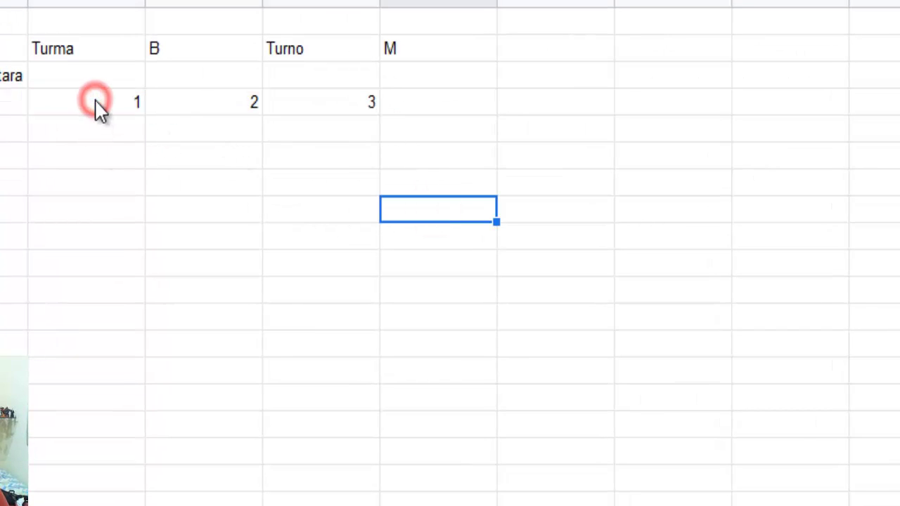
shift+click(364, 105)
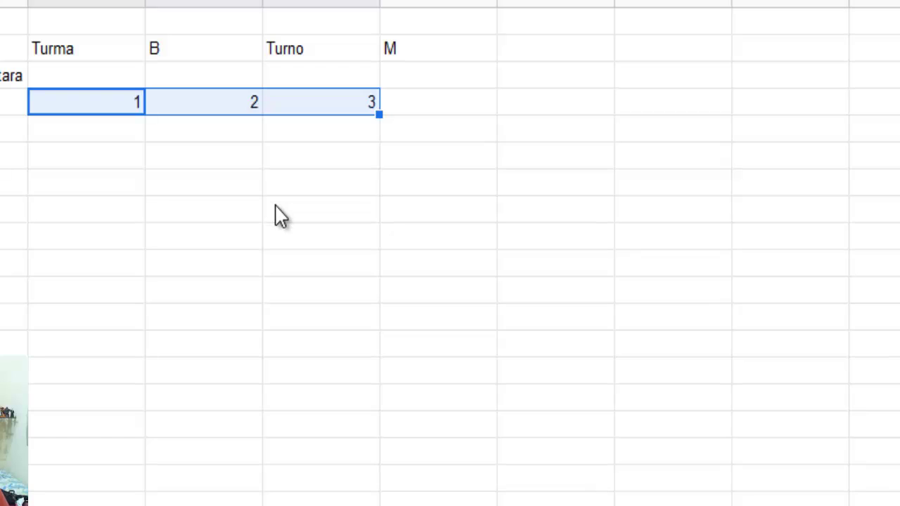
key(ctrl)
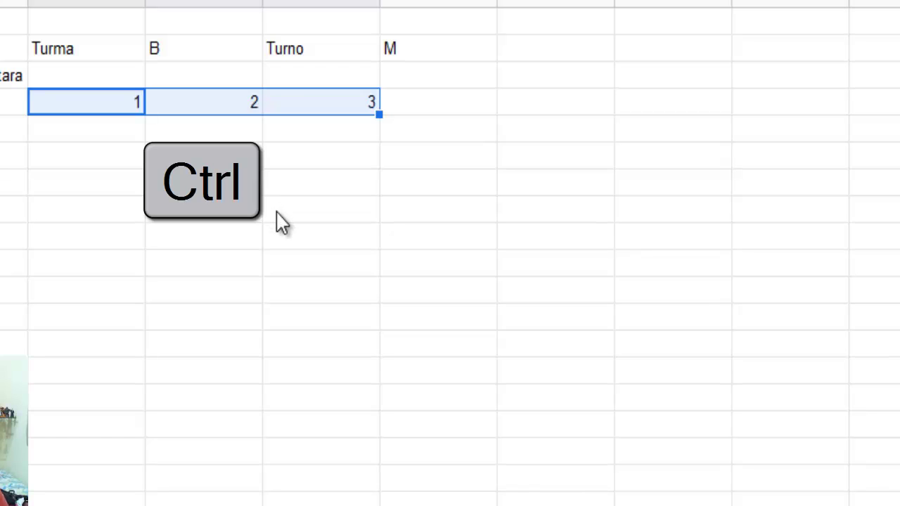
click(278, 211)
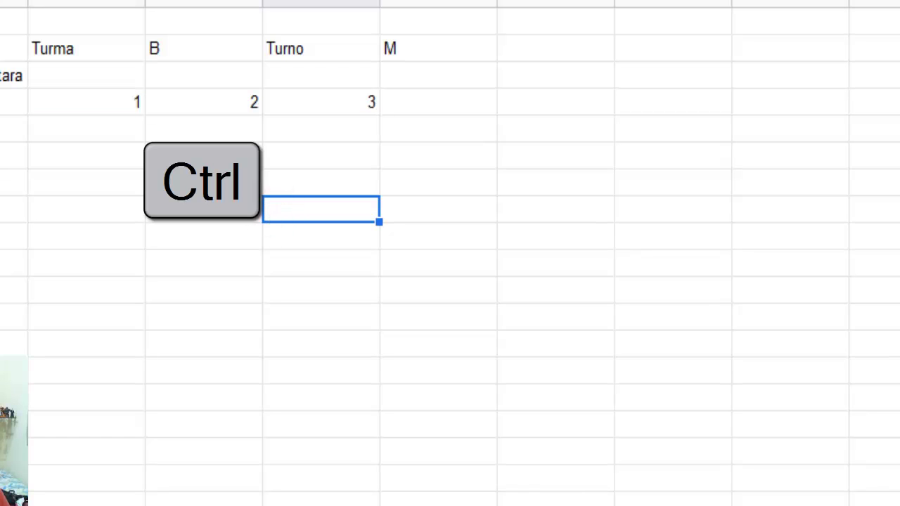
click(62, 98)
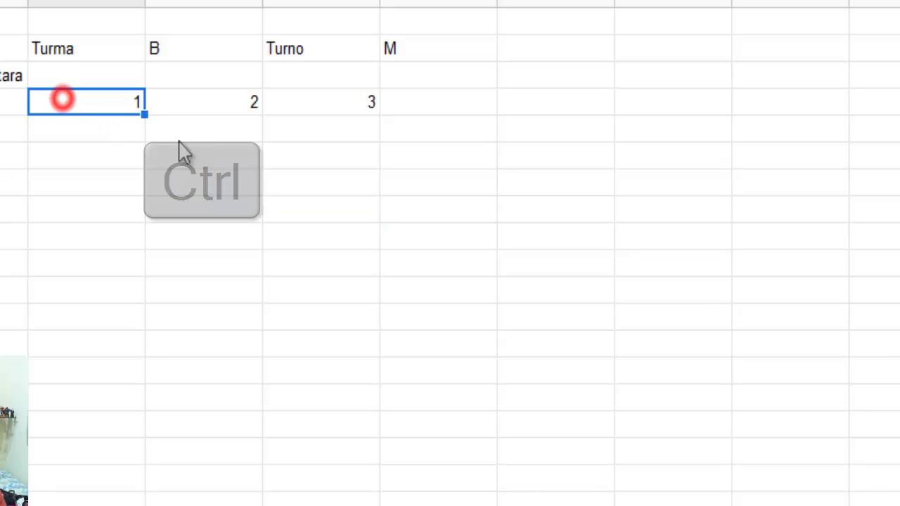
shift+click(339, 107)
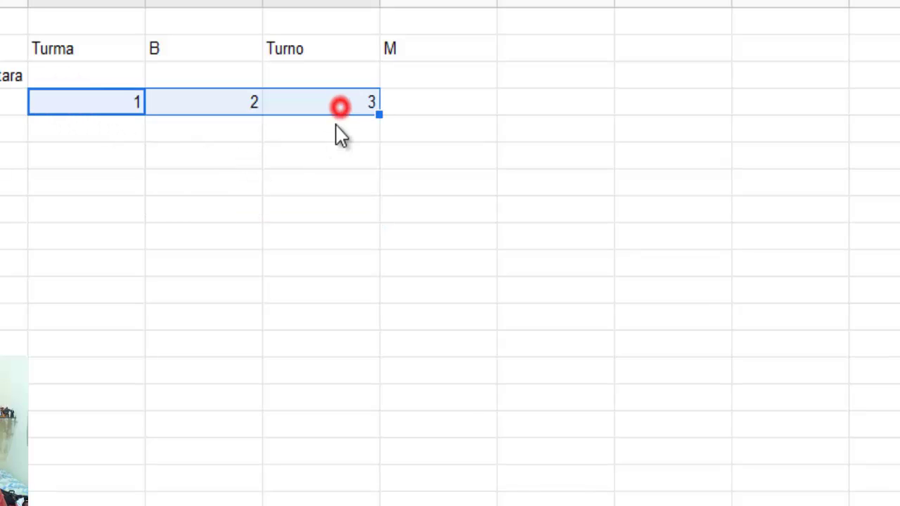
- Select the non-adjacent cells C4, E4, D7, F7, F2, B2 and B9 together
click(454, 401)
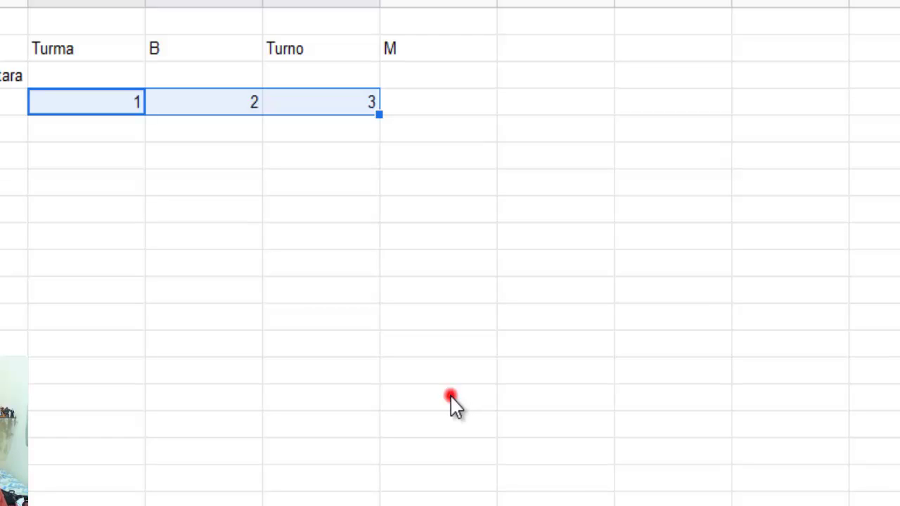
click(106, 102)
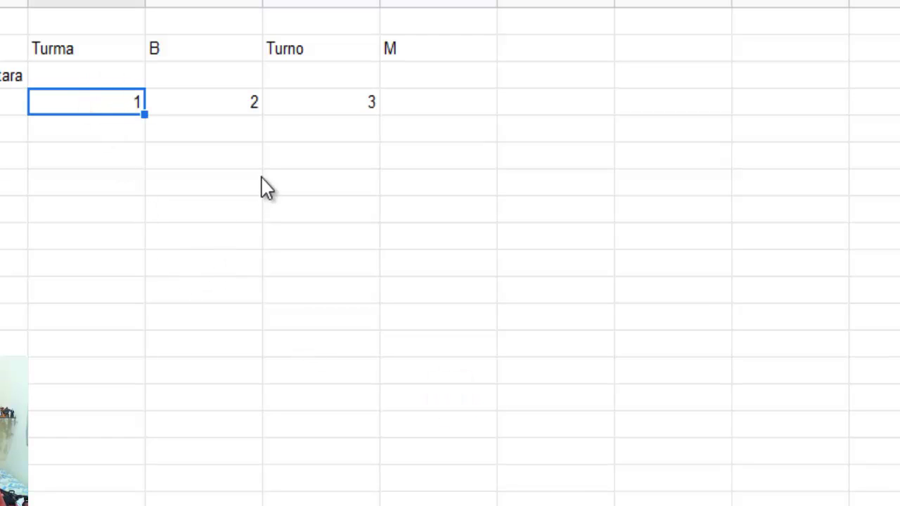
shift+click(332, 106)
ctrl+click(201, 184)
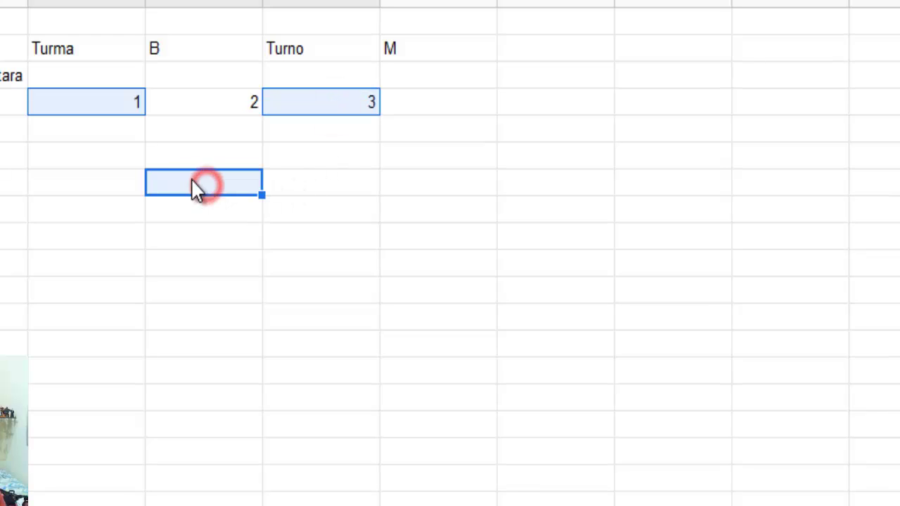
ctrl+click(437, 185)
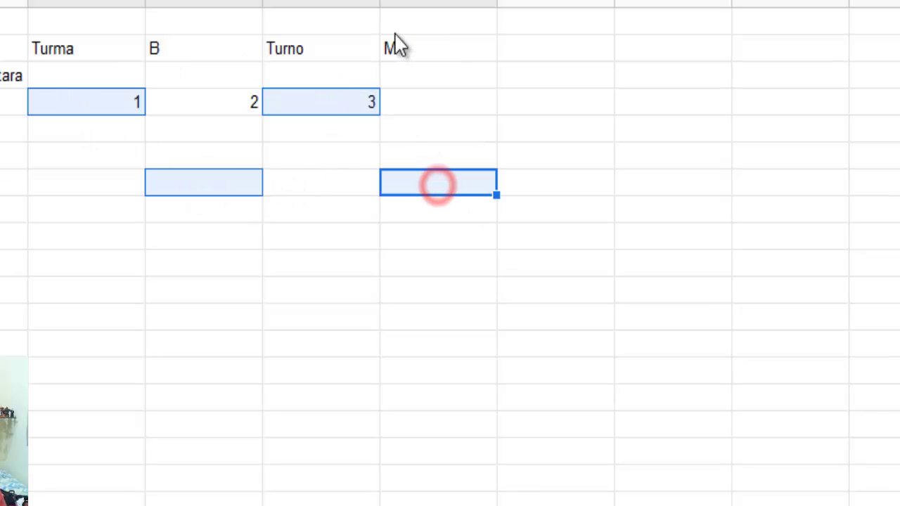
ctrl+click(404, 44)
ctrl+click(14, 50)
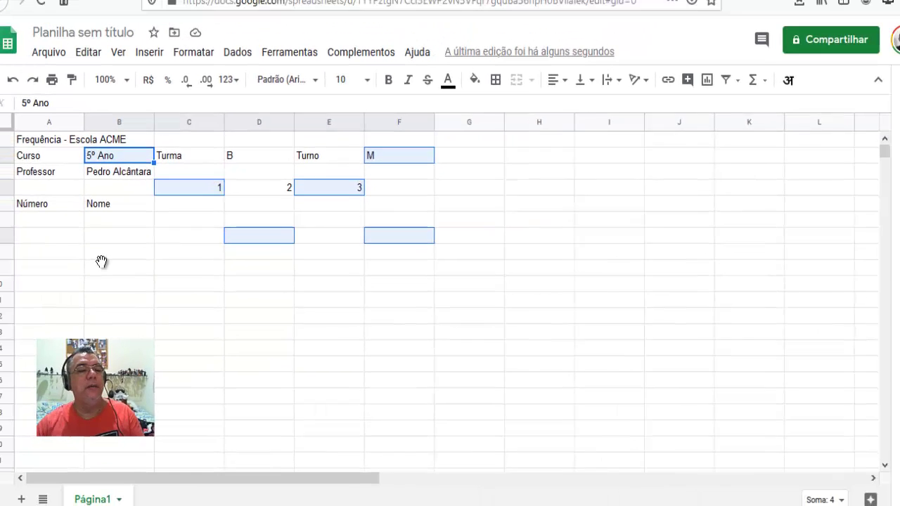
ctrl+click(113, 267)
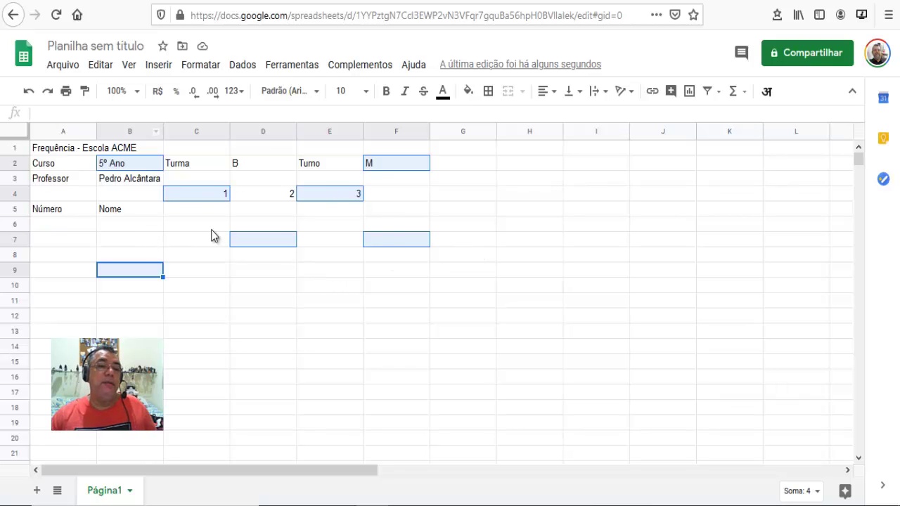
- Select the day numbers in C4:E4 and autofill the series across row 4 to K4, up to 9
click(139, 225)
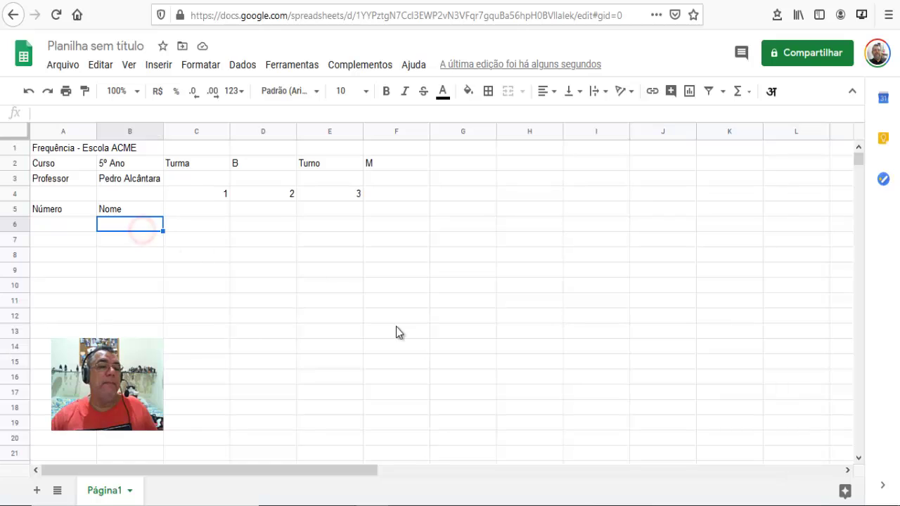
click(195, 189)
click(197, 192)
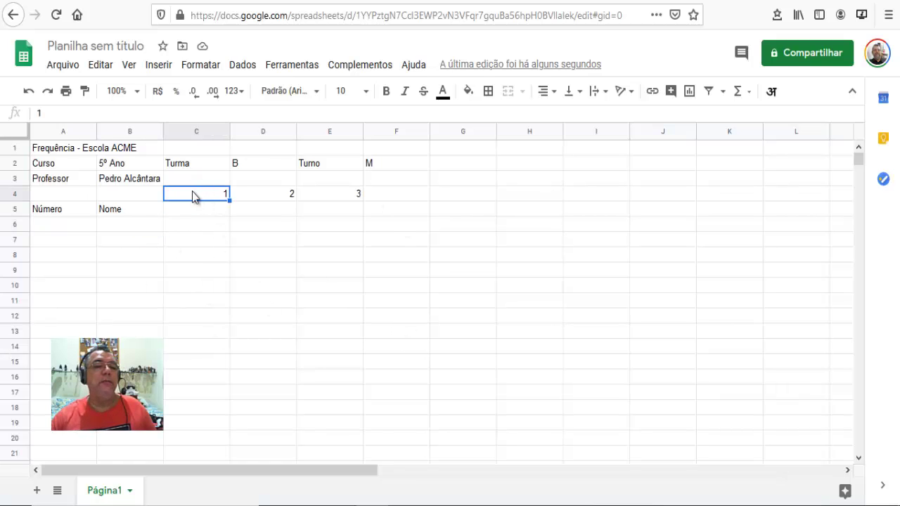
click(193, 238)
drag(196, 193, 352, 198)
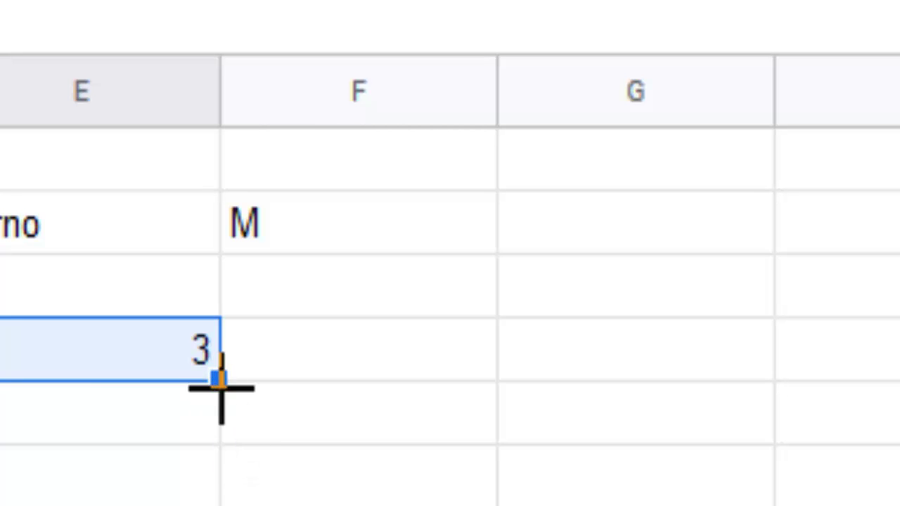
drag(219, 381, 311, 414)
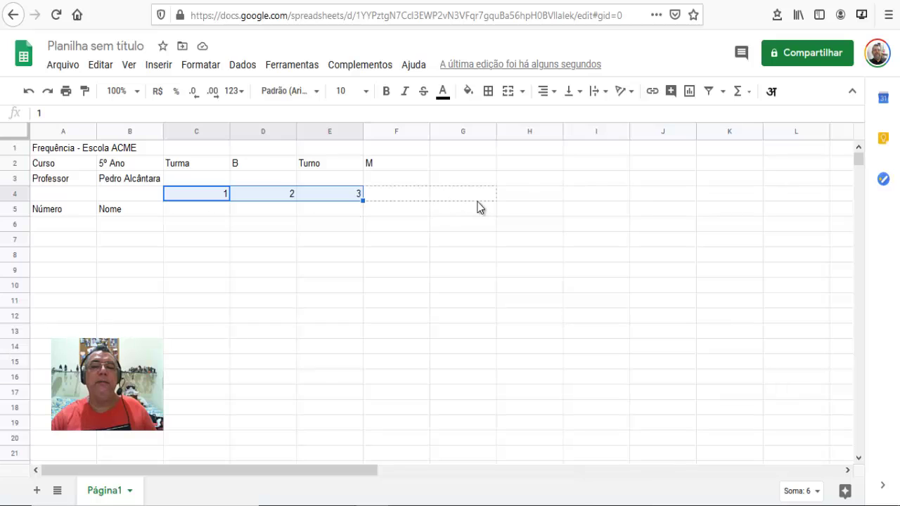
drag(717, 198, 717, 197)
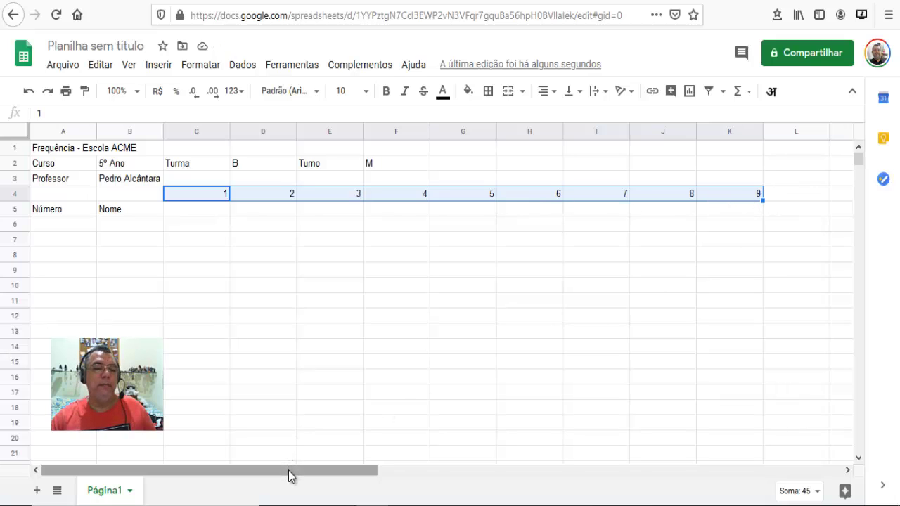
- Extend the autofilled day series in row 4 from K4 to Q4, up to 15
drag(288, 470, 470, 462)
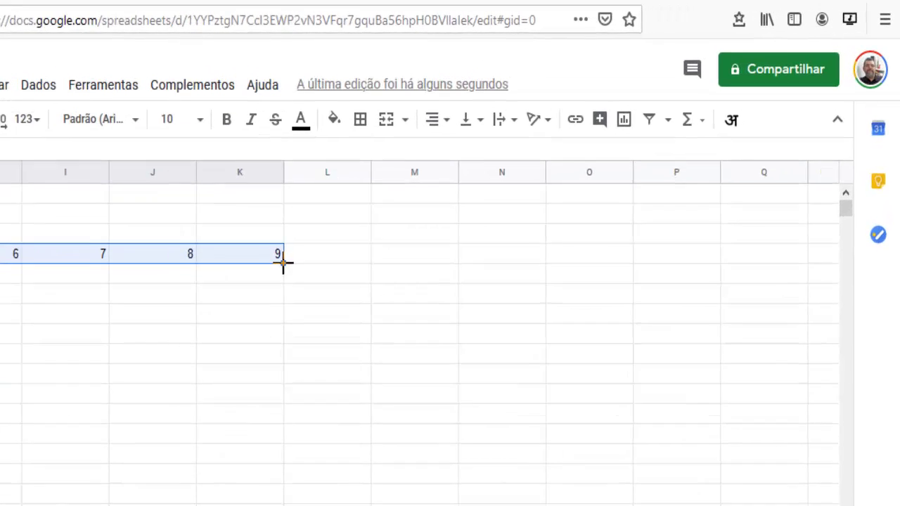
drag(429, 196, 556, 194)
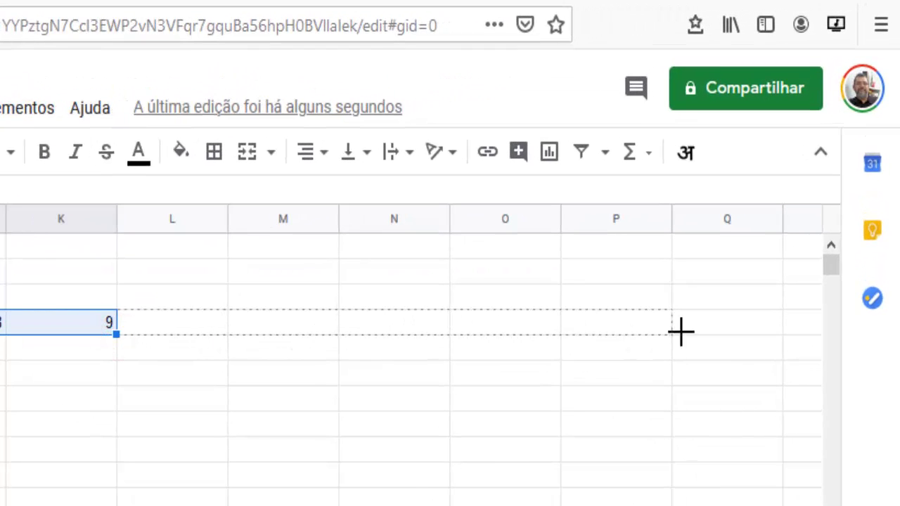
drag(681, 331, 766, 344)
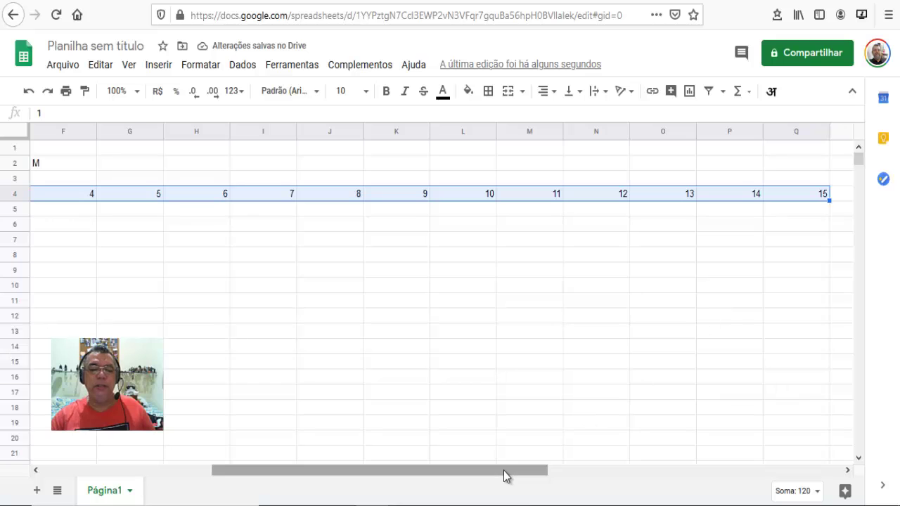
drag(504, 476, 314, 478)
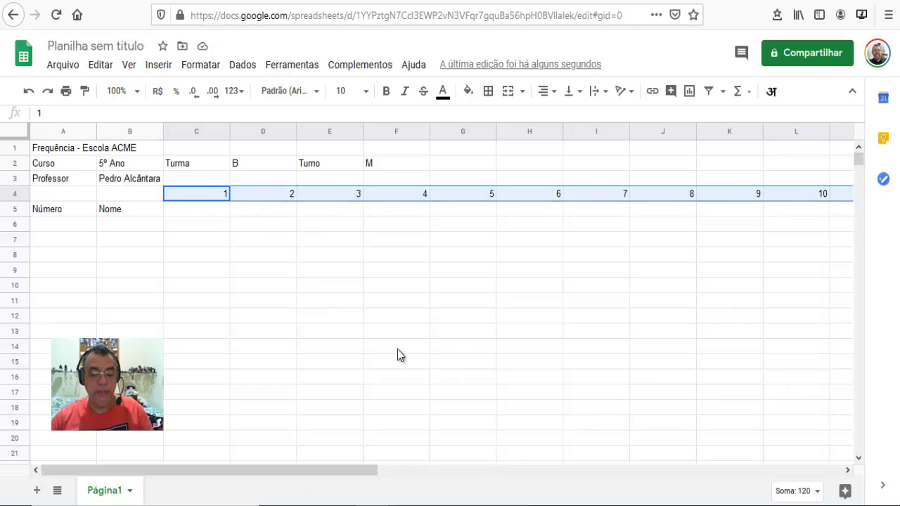
- Clear the selected day series from row 4
key(Delete)
key(Left)
key(Right)
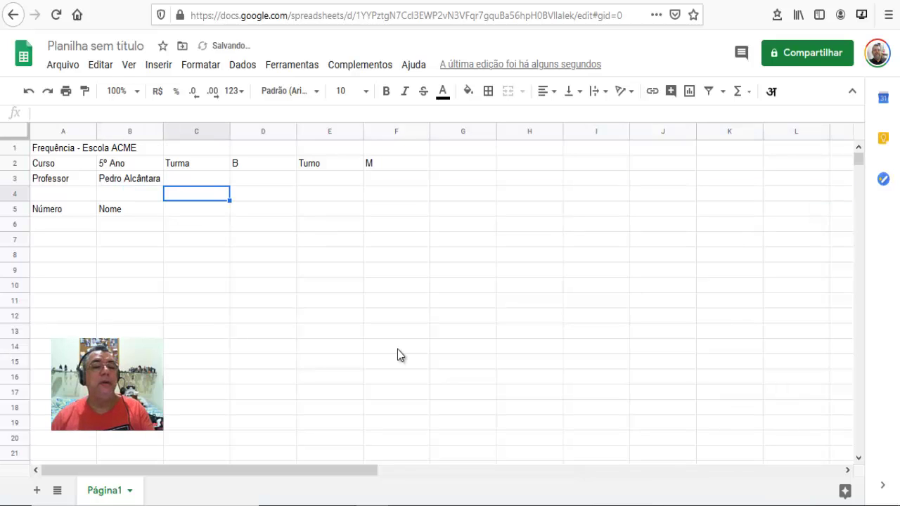
- Enter 1 in C4 and 2 in D4, and return to C4
text(1)
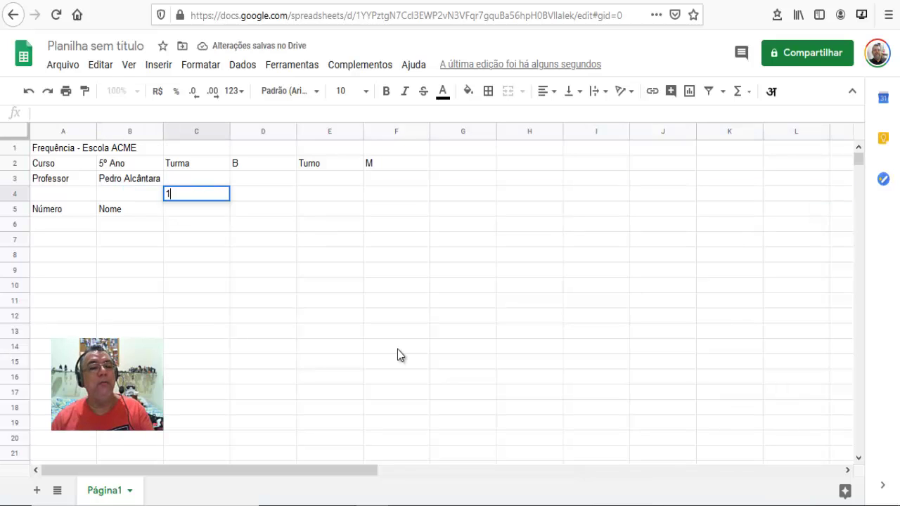
key(Tab)
text(2)
key(Tab)
key(Left)
key(Left)
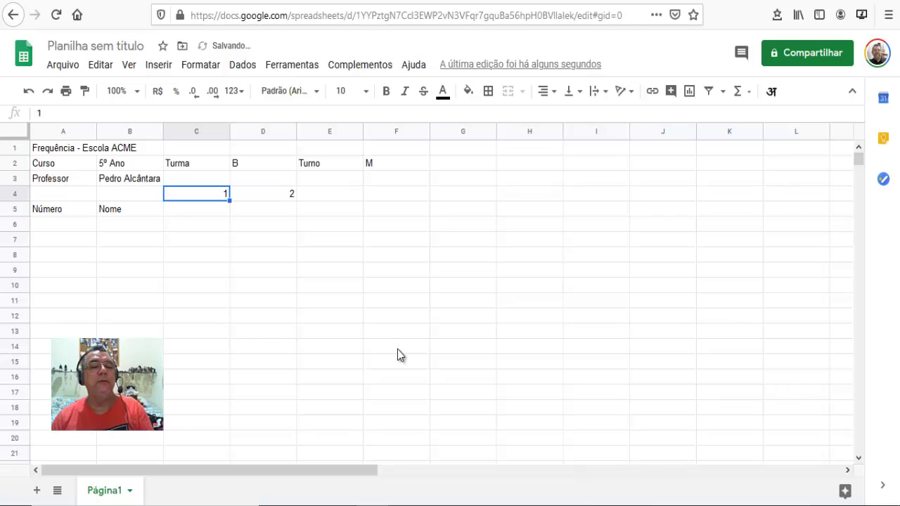
- Clear the 2 from D4 so only the first day number remains in row 4
key(shift+Right)
key(shift+Left)
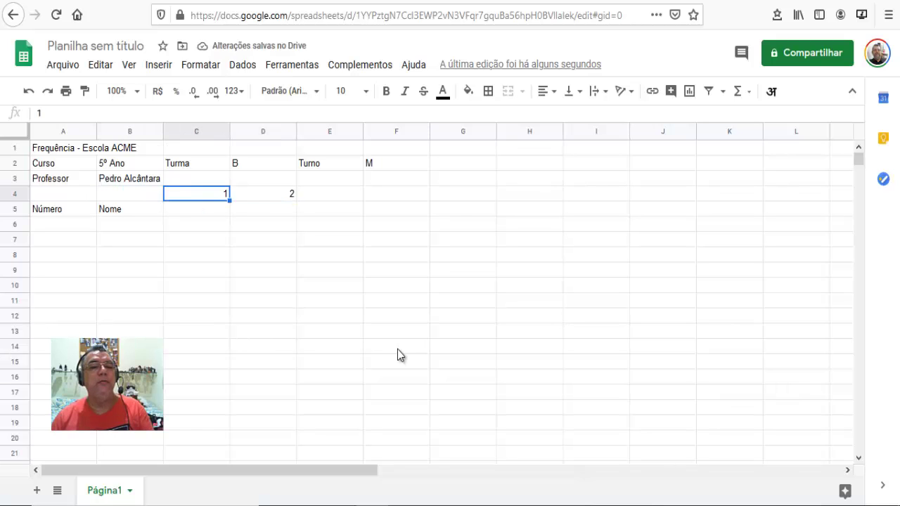
key(Right)
key(Delete)
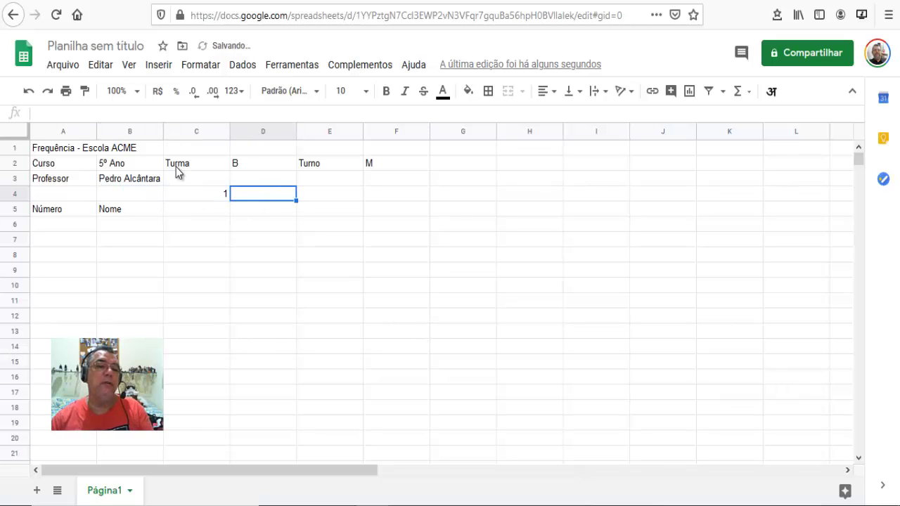
- Autofill row 4 from the single value in C4 across to H4, and undo back to an empty C4
click(187, 193)
drag(228, 200, 445, 205)
drag(544, 205, 523, 217)
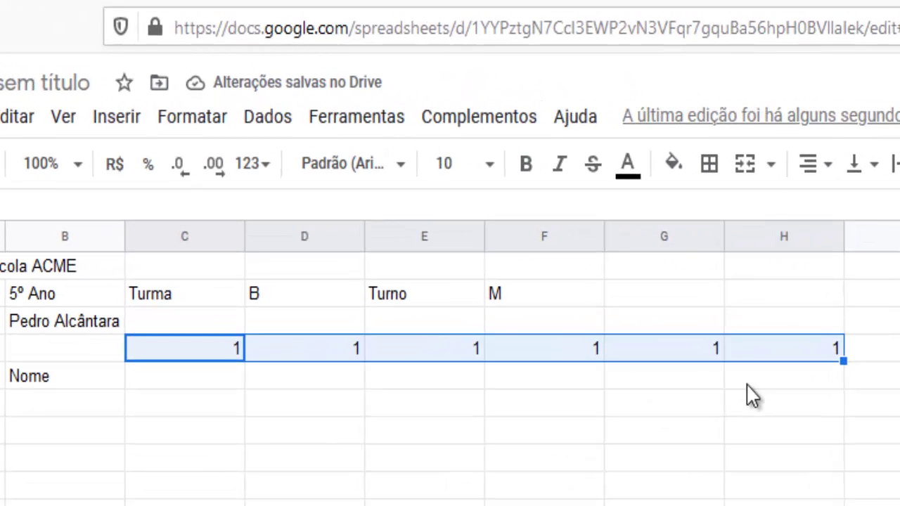
key(ctrl+z)
key(ctrl+z)
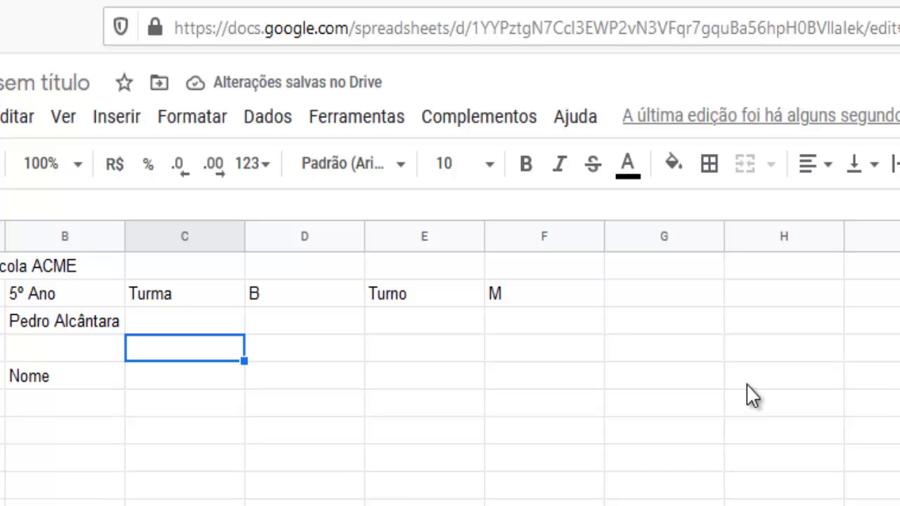
- Enter the starting day numbers 1 in C4 and 2 in D4
text(1)
key(Tab)
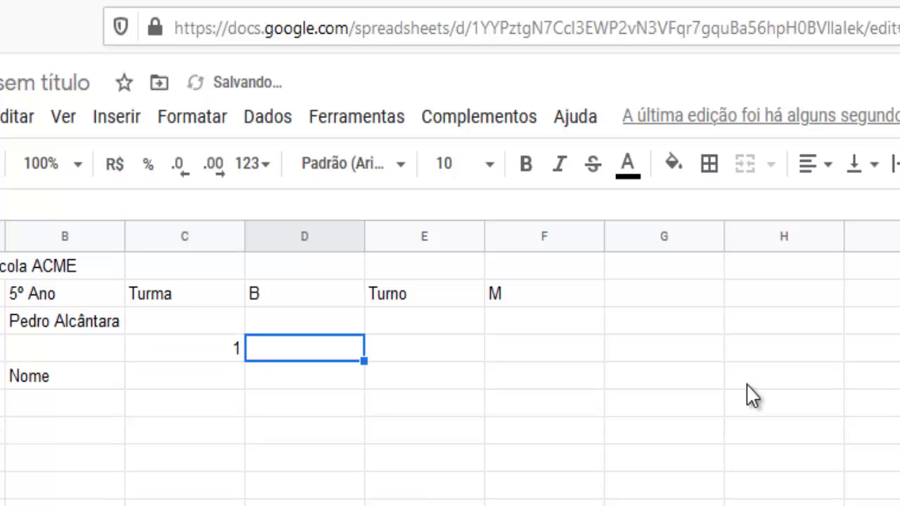
text(2)
key(Tab)
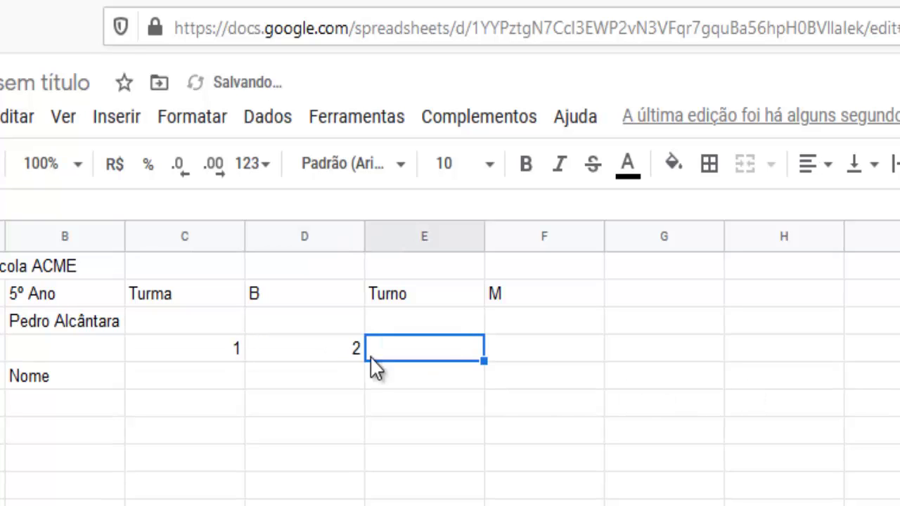
- Select C4:D4 together and autofill the day series across row 4 to L4, up to 10
click(223, 355)
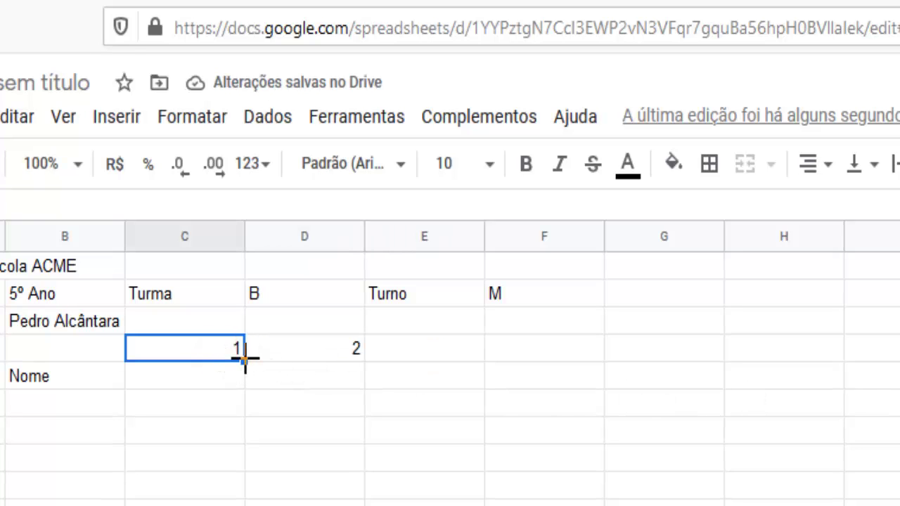
click(271, 351)
shift+click(199, 365)
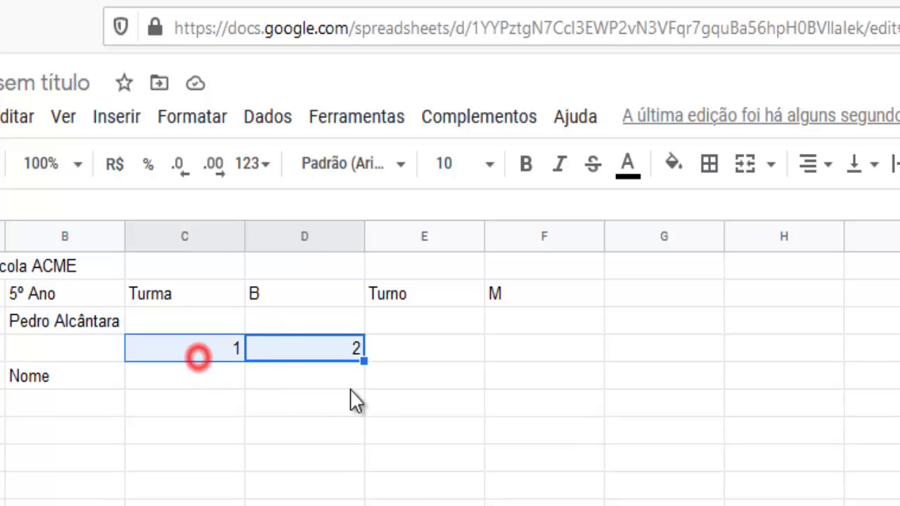
drag(365, 360, 512, 372)
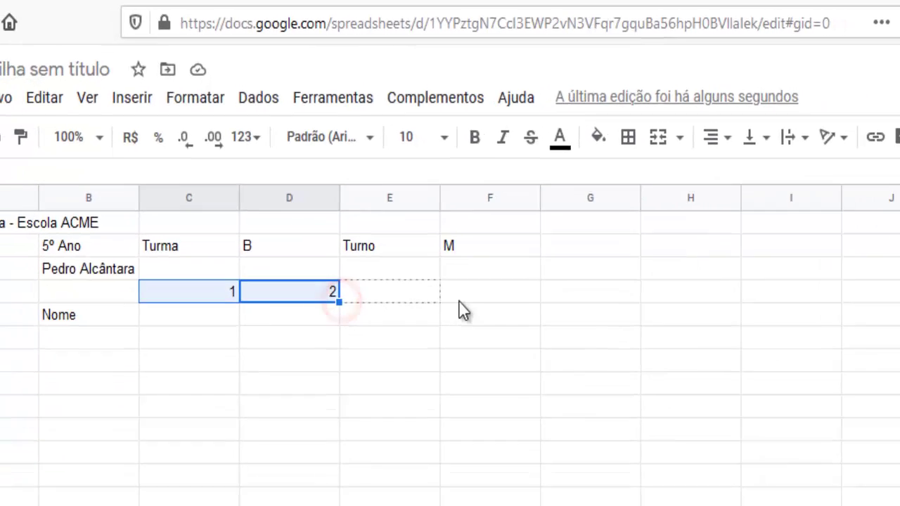
drag(464, 311, 899, 303)
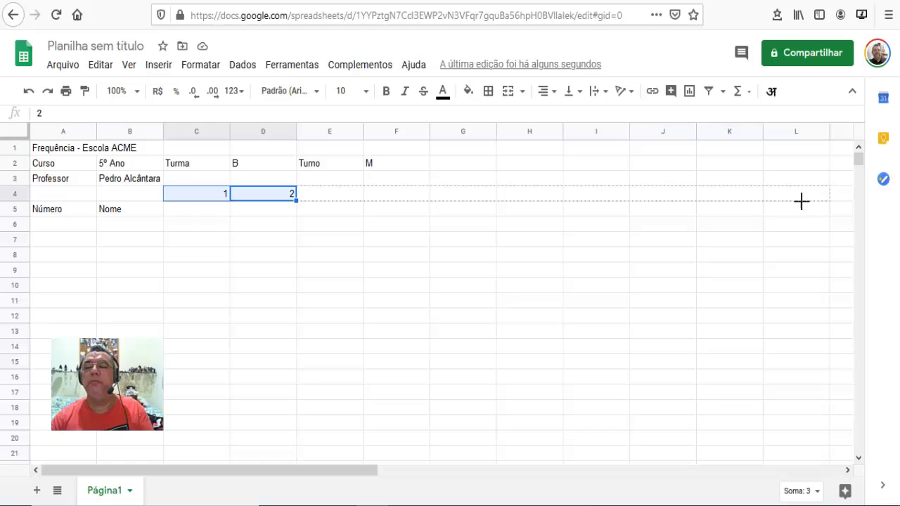
drag(802, 201, 799, 206)
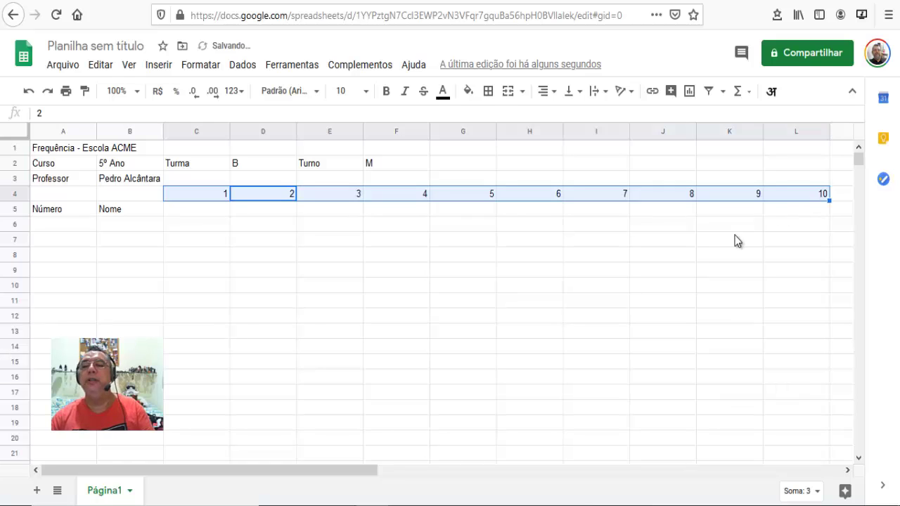
- Select the day series C4:L4, clear the selection on F7, and select C4 and the headings Número and Nome in turn
click(215, 200)
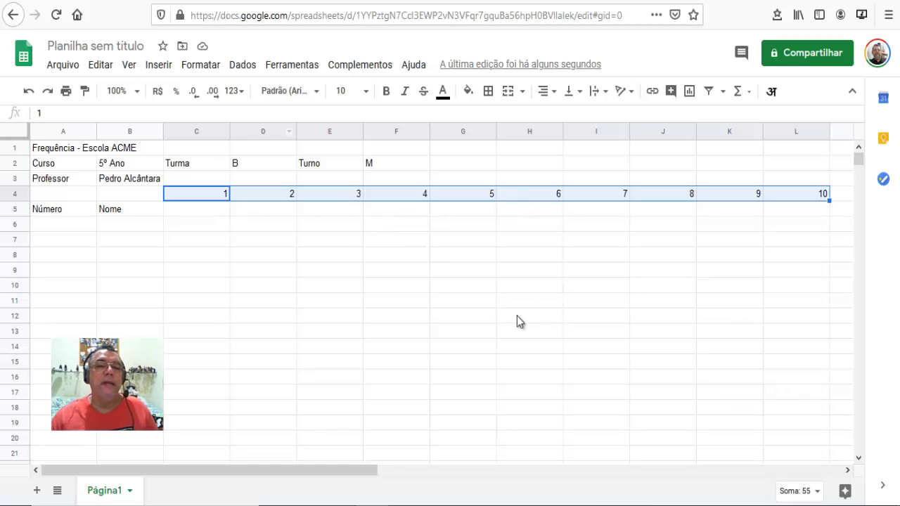
click(426, 244)
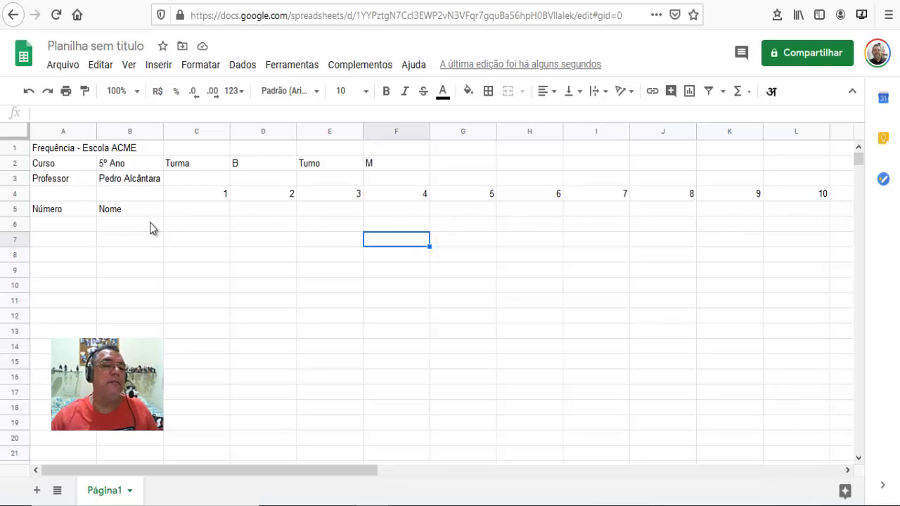
click(221, 195)
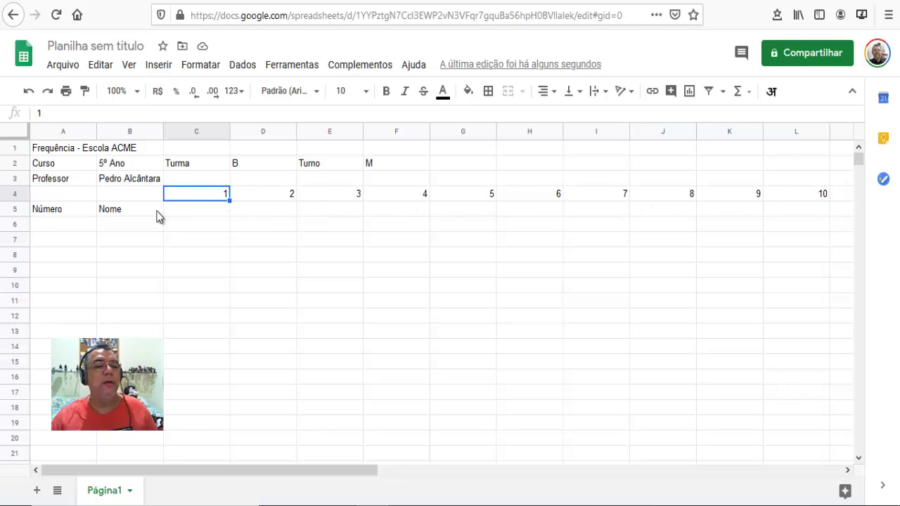
click(43, 209)
click(115, 210)
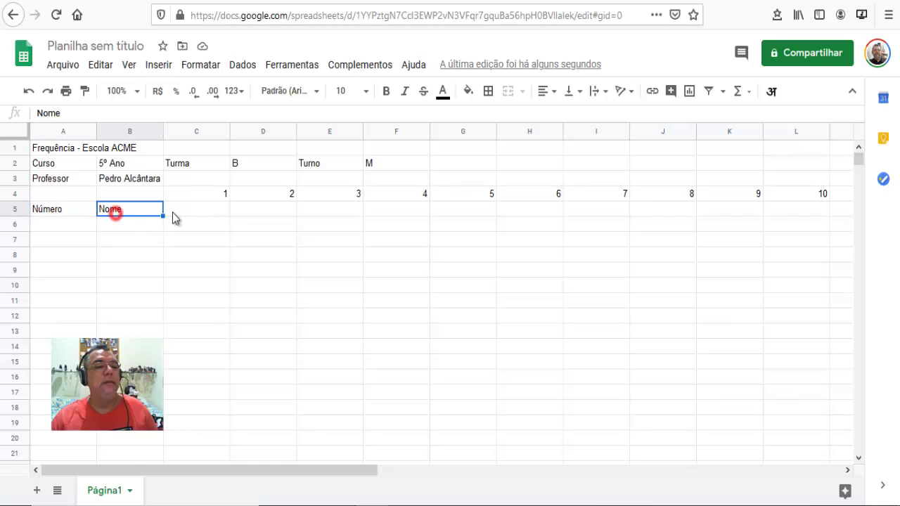
- Select C4:L4, move the day numbers down one row to C5:L5, and undo the move
click(210, 194)
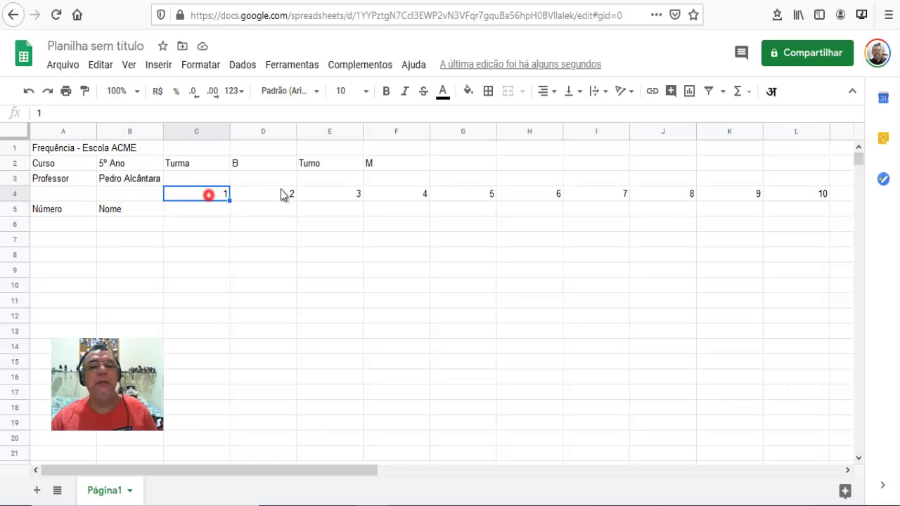
shift+click(815, 194)
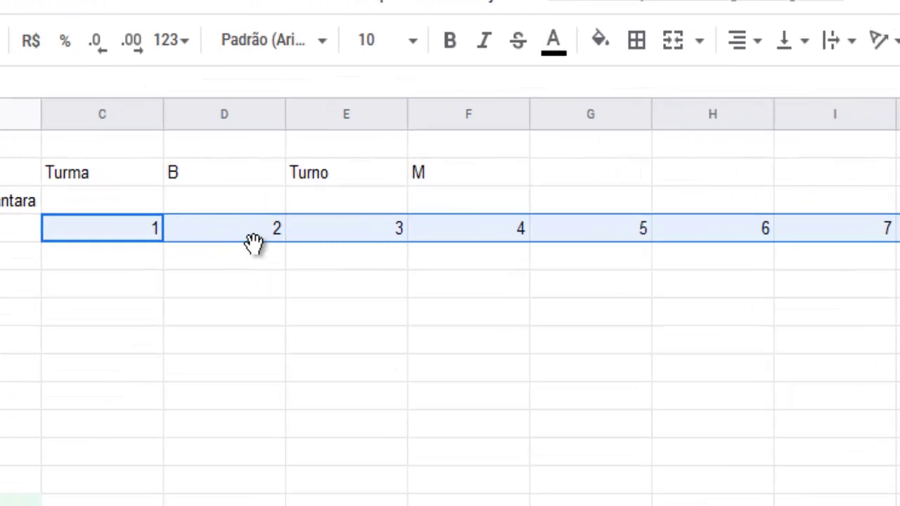
mouse_move(253, 246)
mouse_down()
mouse_move(256, 238)
mouse_move(252, 257)
mouse_up()
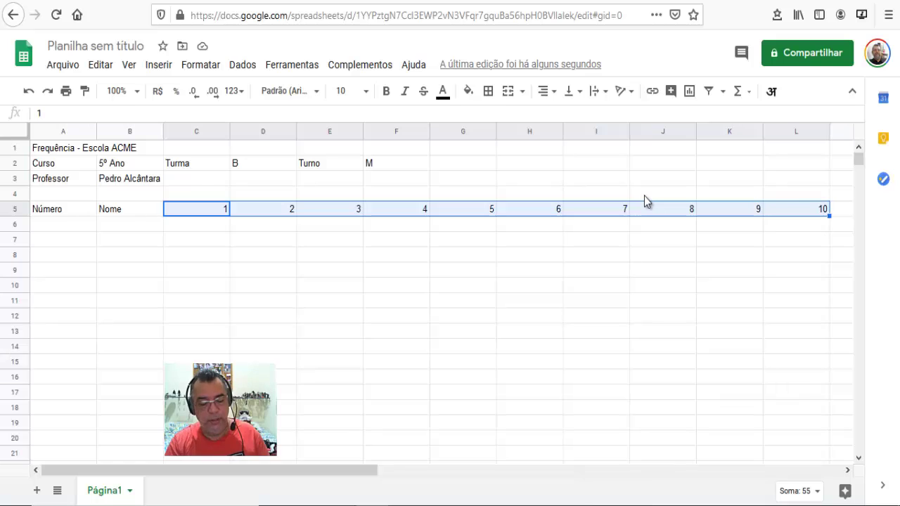
key(ctrl+z)
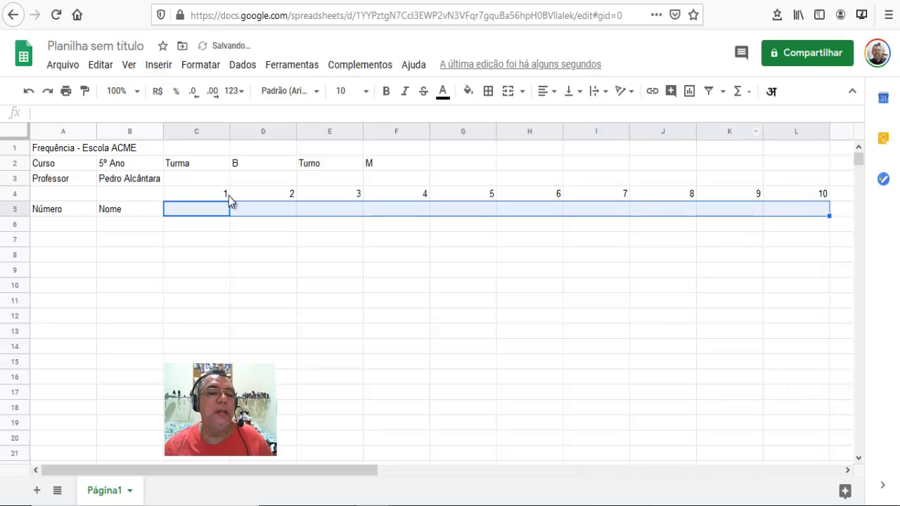
- Reselect the day numbers in C4:L4, move them down to C5:L5 beside the Nome heading, and deselect them
click(227, 196)
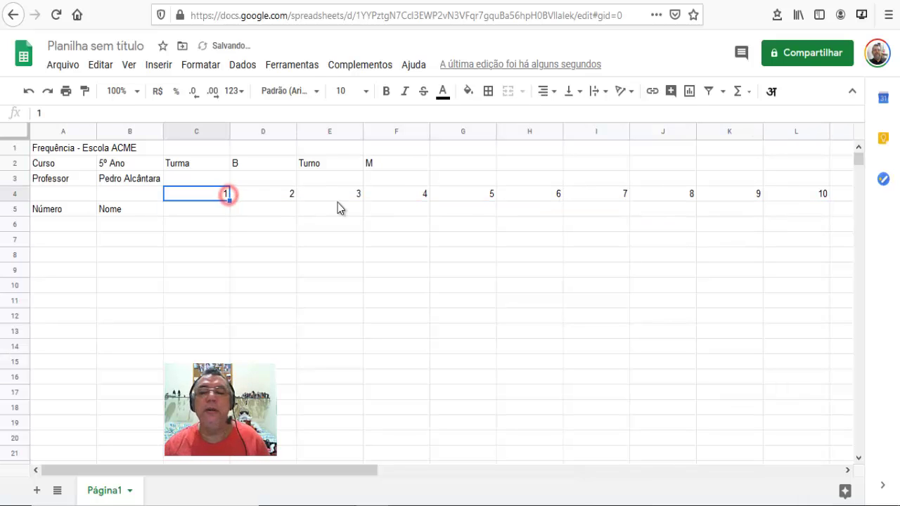
shift+click(799, 196)
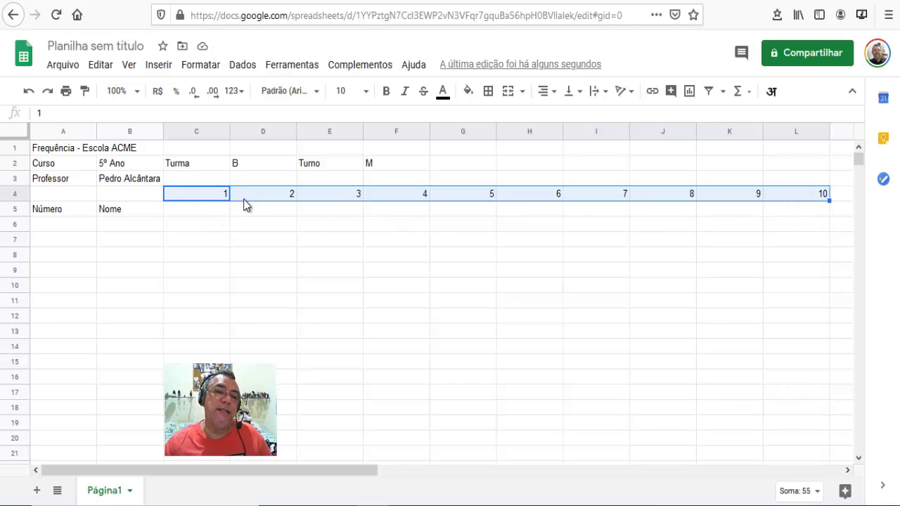
key(ctrl+z)
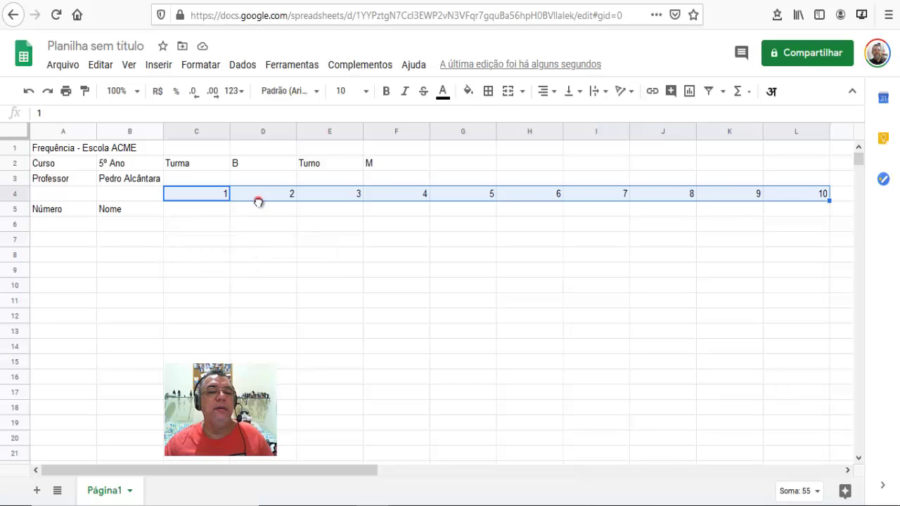
key(ctrl+c)
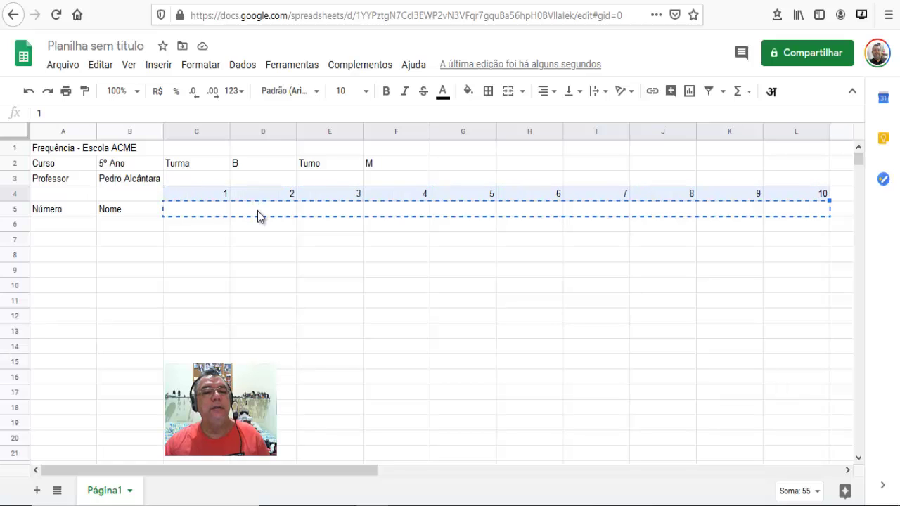
drag(257, 211, 262, 197)
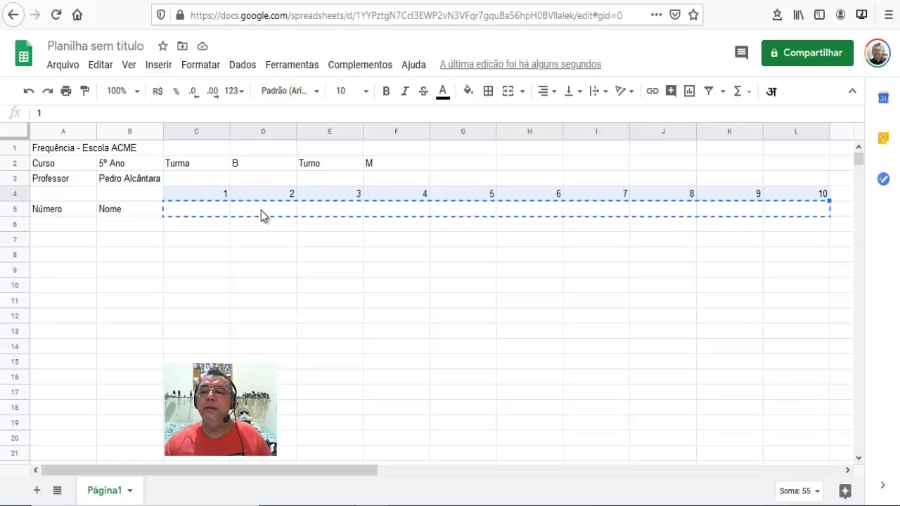
drag(261, 210, 262, 211)
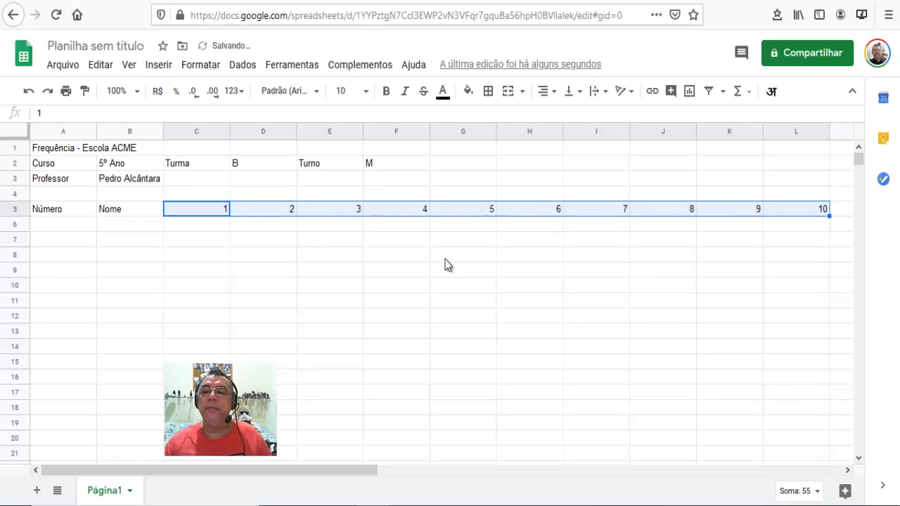
click(559, 273)
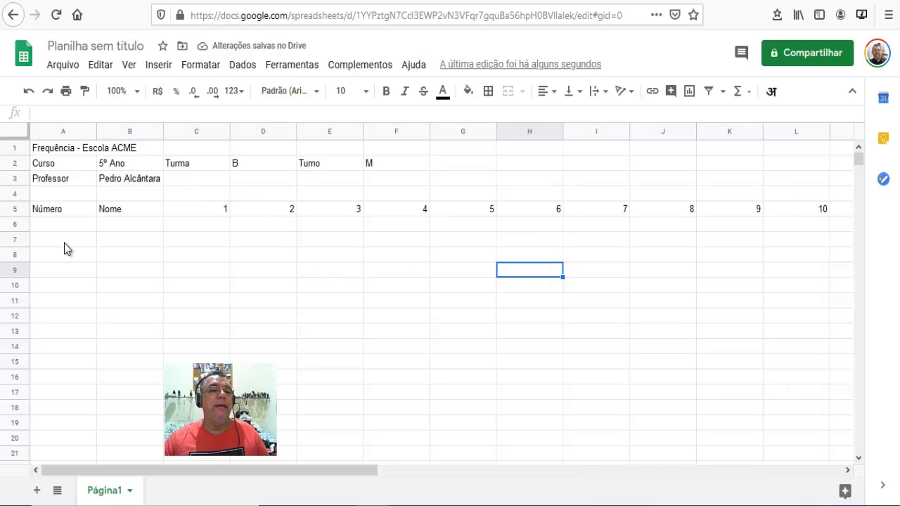
- Enter 1 in A6 and 2 in A7 under the Número heading
click(55, 227)
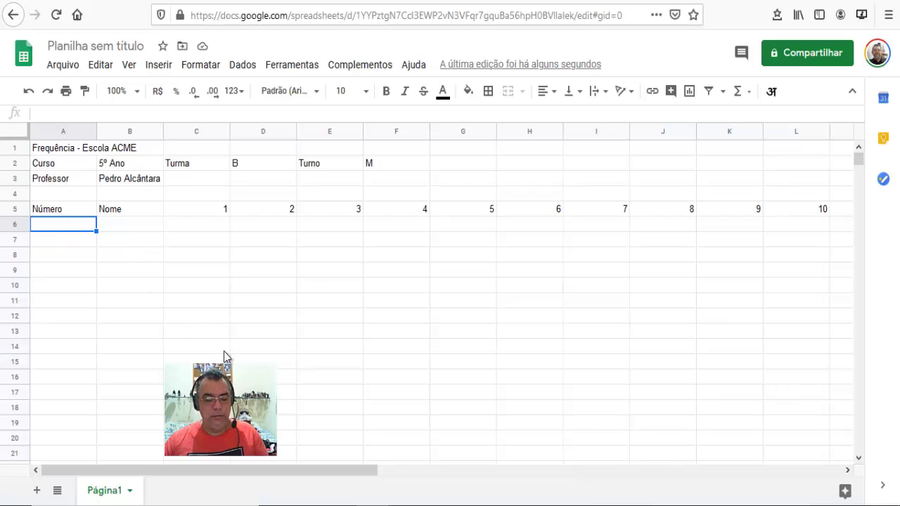
text(1)
key(Return)
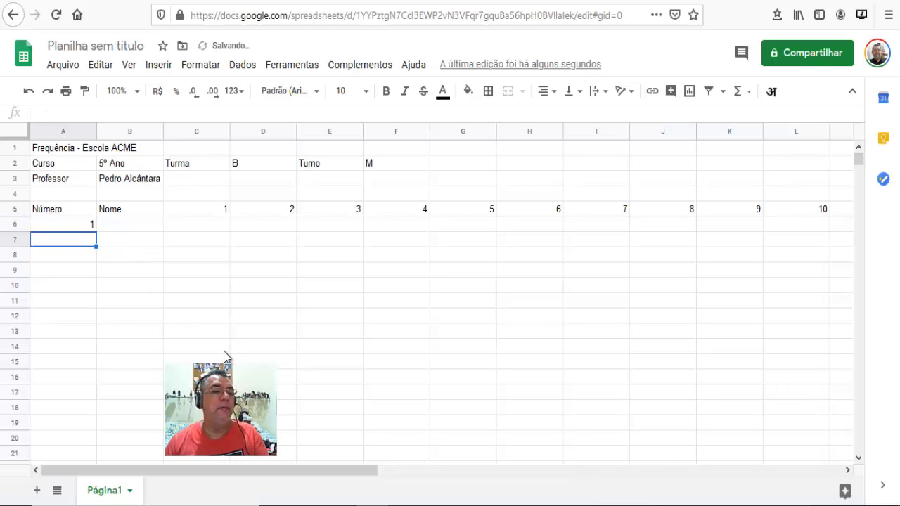
text(2)
key(Return)
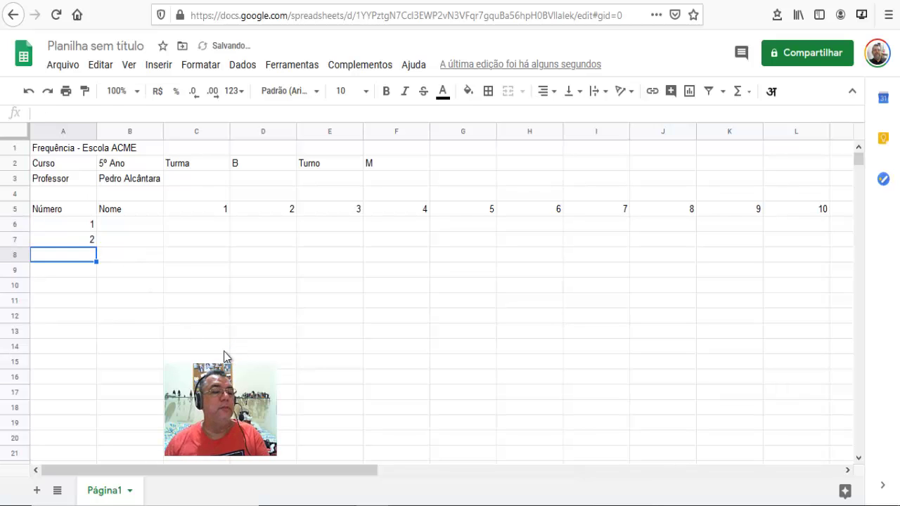
- Select A6:A7 and autofill the student numbers down column A to A20, up to 15
click(83, 224)
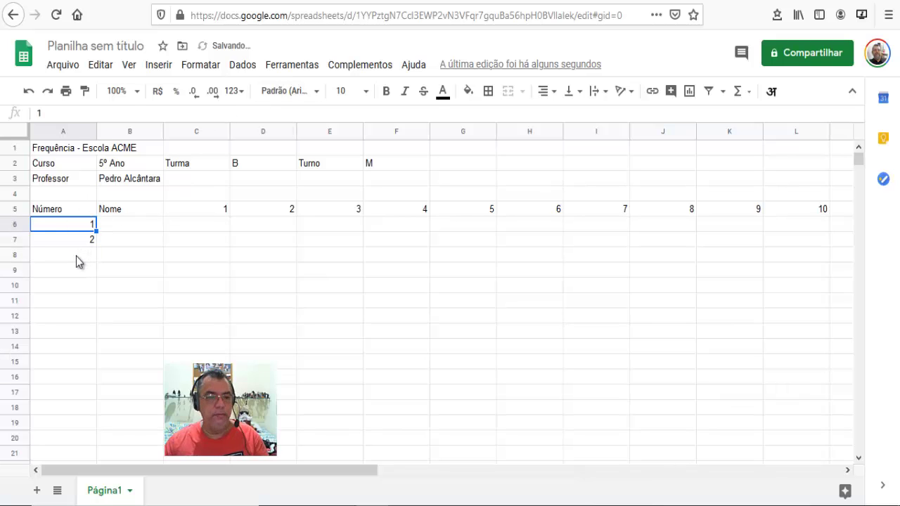
shift+click(75, 240)
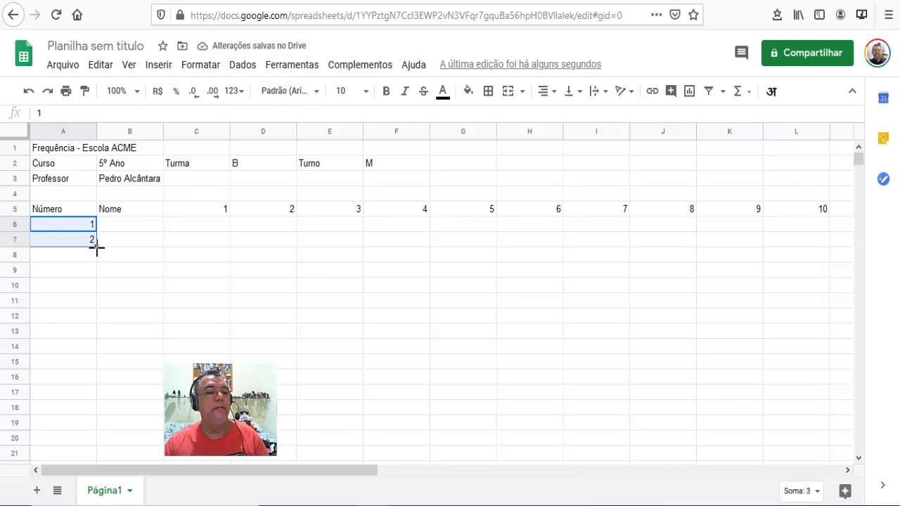
drag(97, 247, 92, 440)
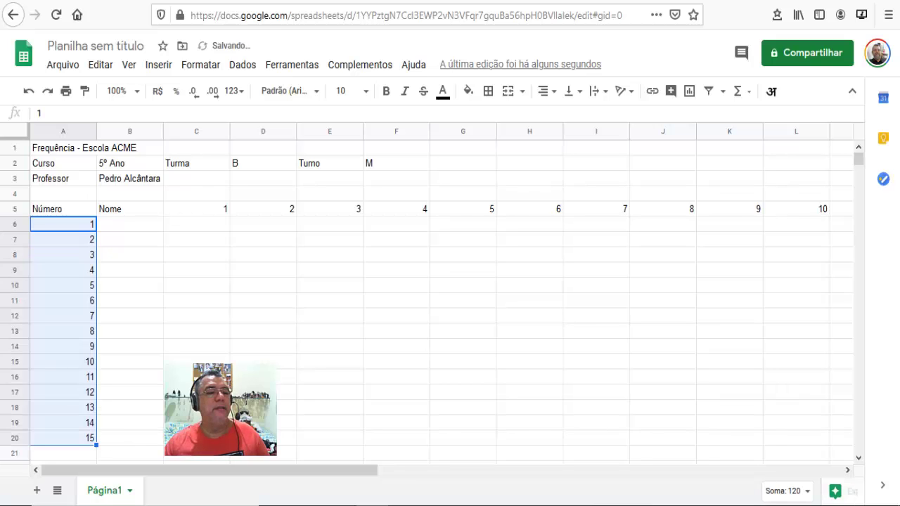
- Rename the spreadsheet as Frequencia - Aula Planilhas
click(152, 287)
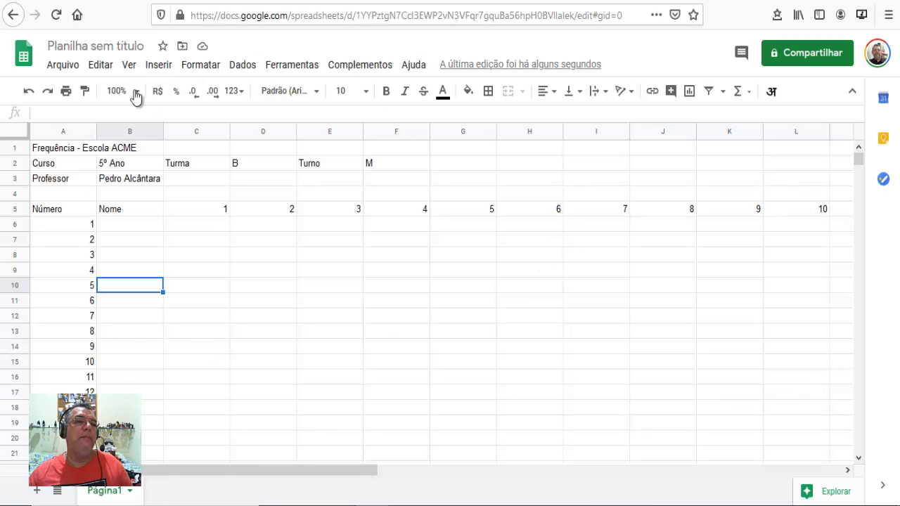
click(100, 45)
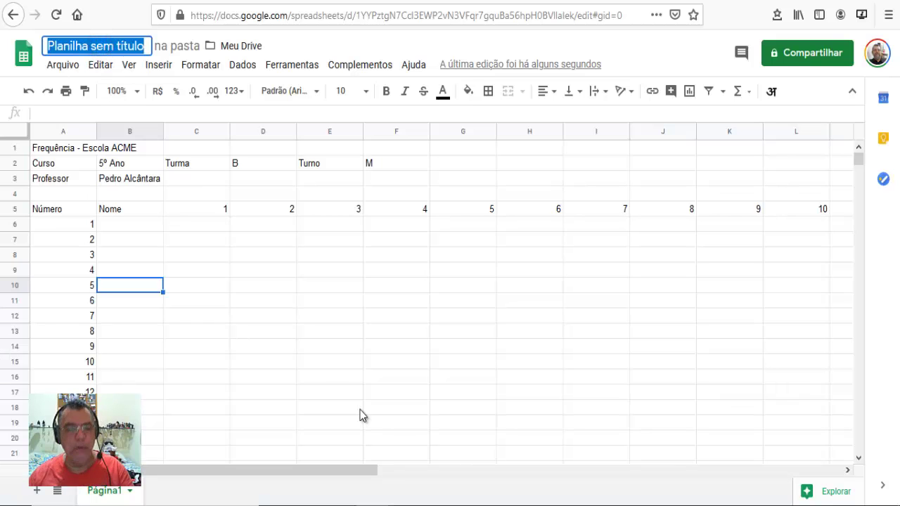
text(Freq)
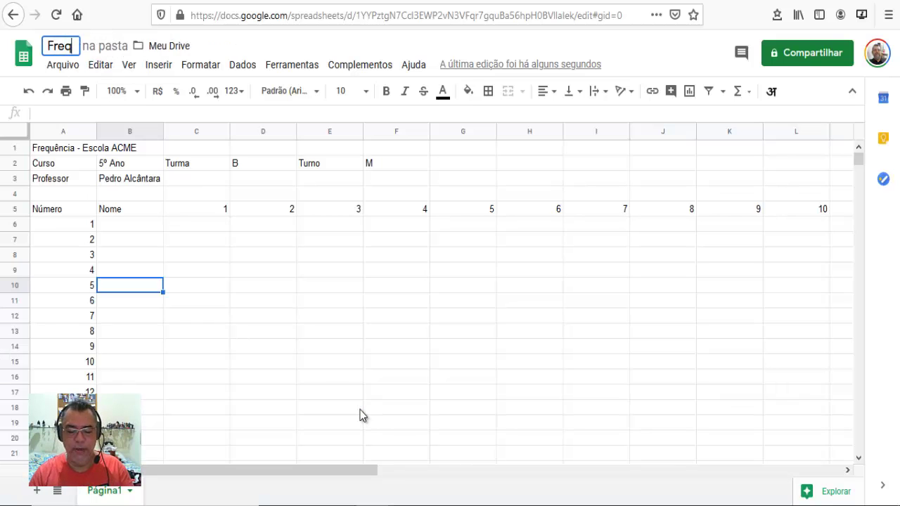
text(uencia)
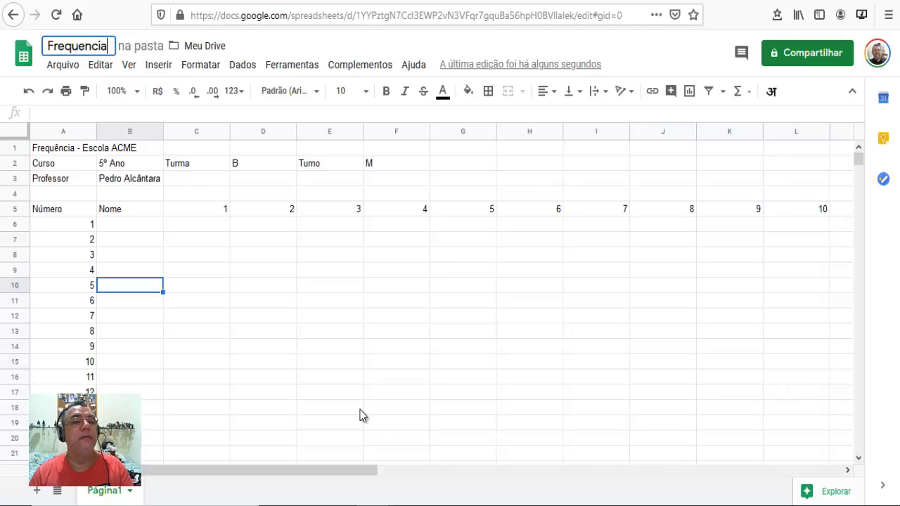
text( - Au)
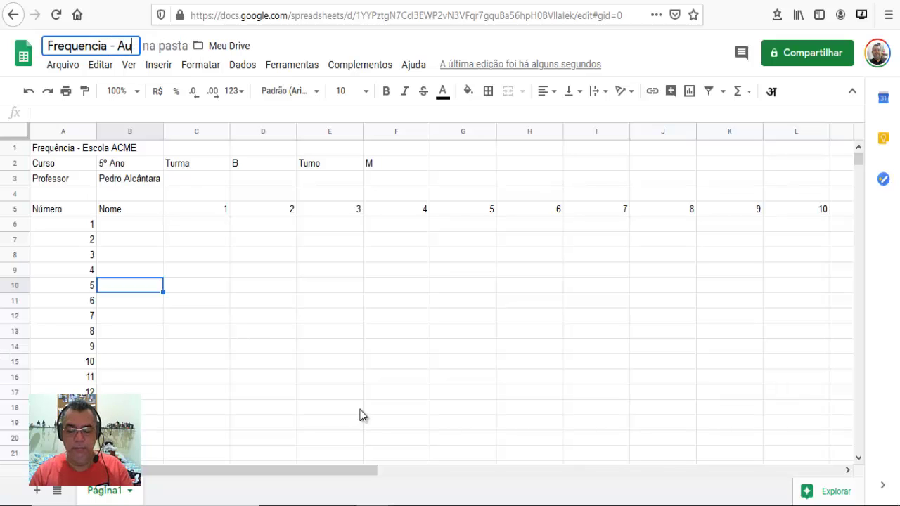
text(la Pla)
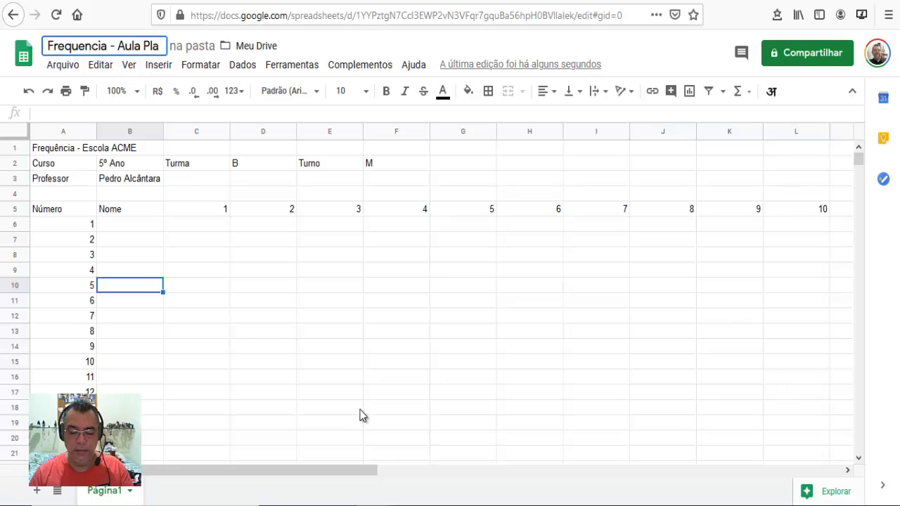
text(nilhas)
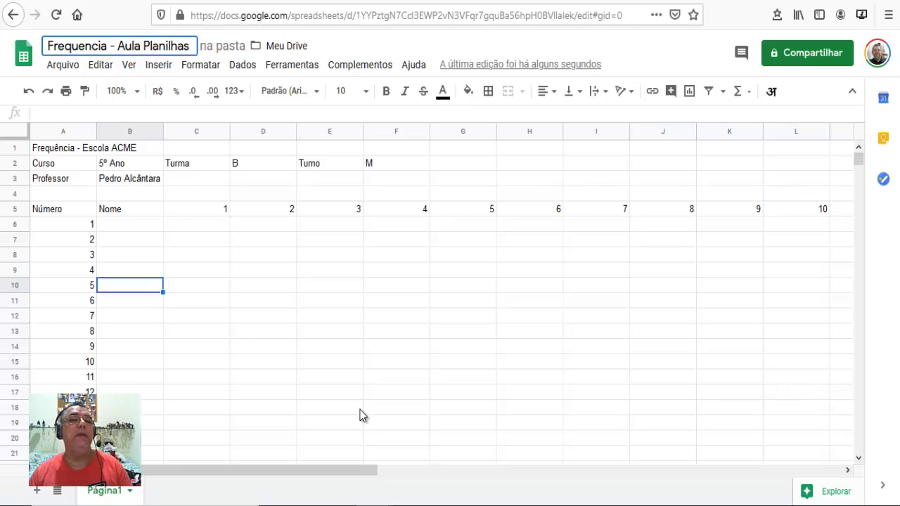
- Look through the Meu Drive folders where the spreadsheet can be stored, and close the list without moving the file
click(282, 47)
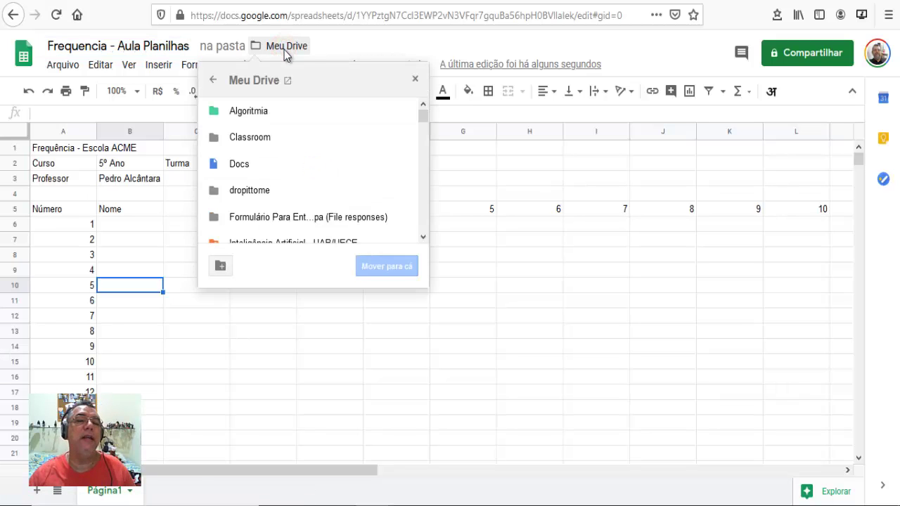
scroll(265, 193, down, 10)
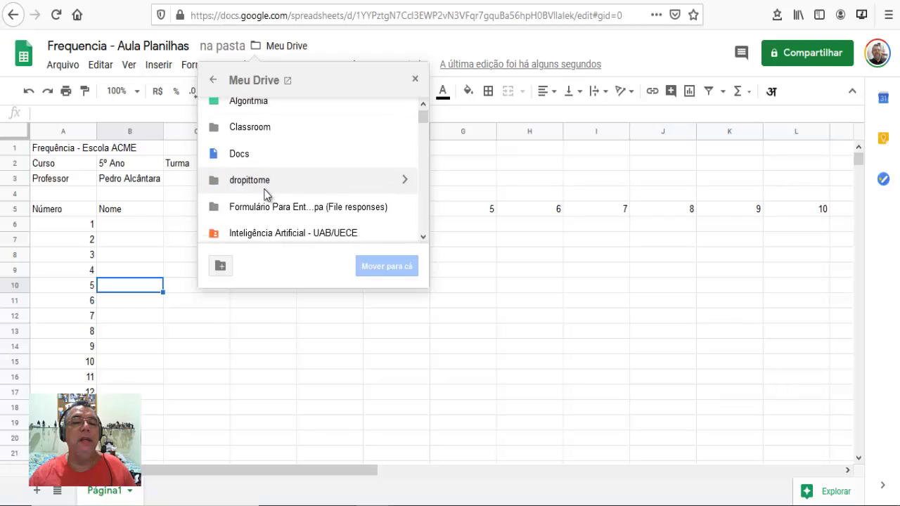
scroll(265, 193, down, 1)
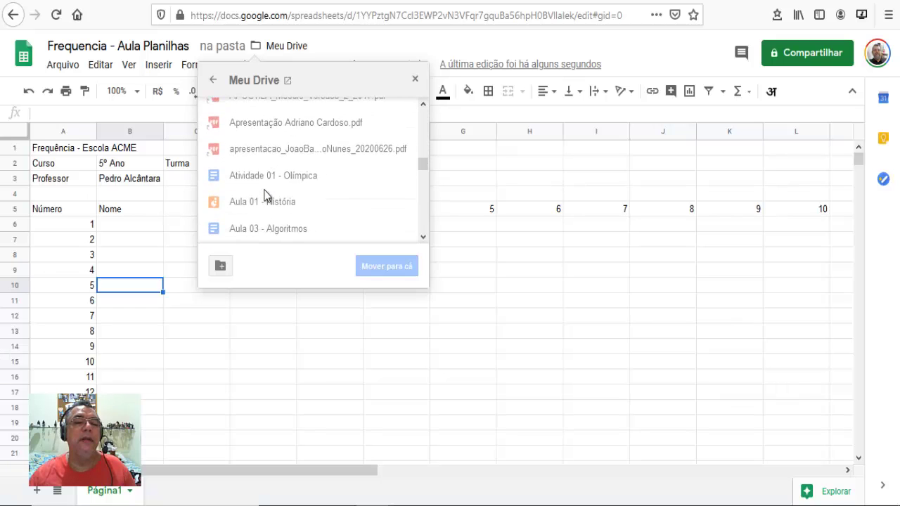
scroll(265, 193, up, 11)
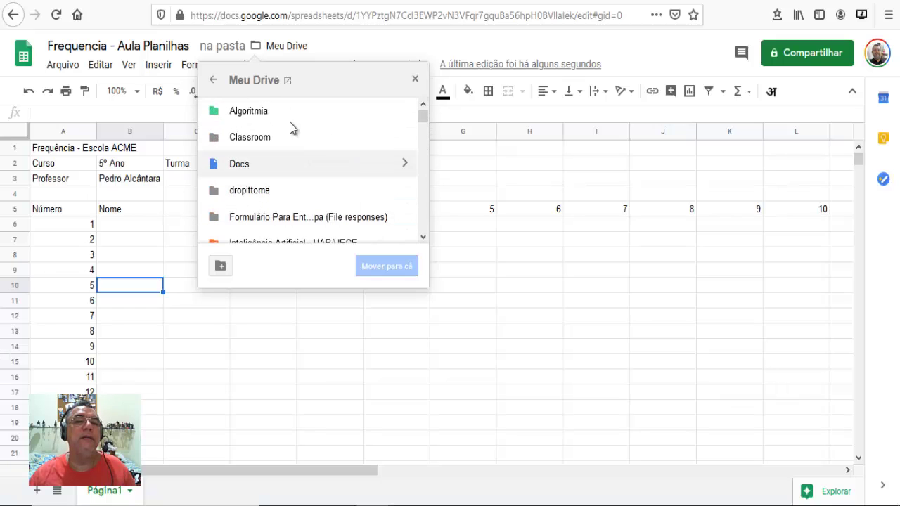
click(359, 44)
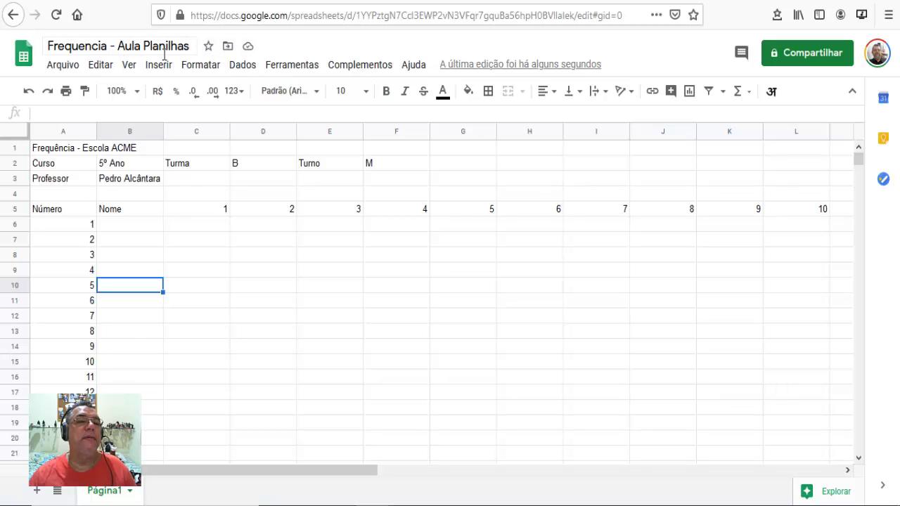
click(286, 284)
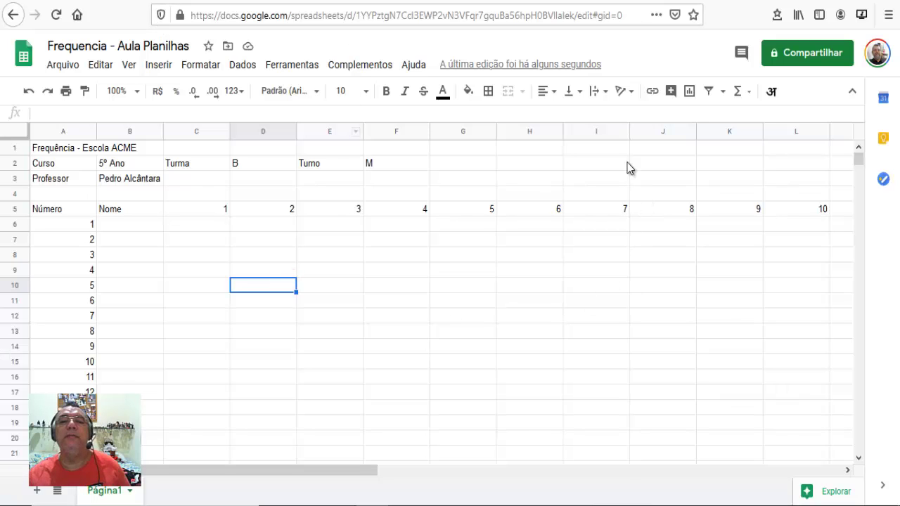
- Enter the first student's name in B6 under the Nome heading, retyping it with only the initial letter capitalised
click(124, 307)
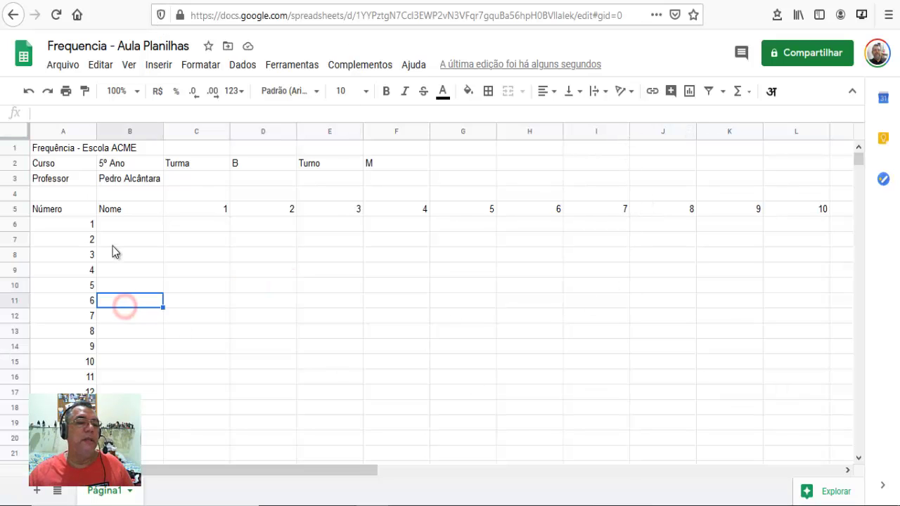
click(123, 224)
text(JO)
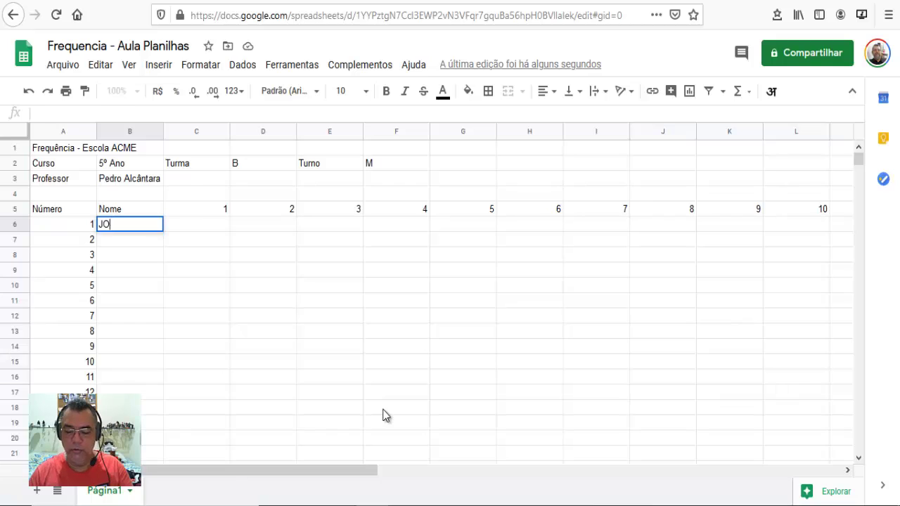
text(ão)
key(Return)
key(Up)
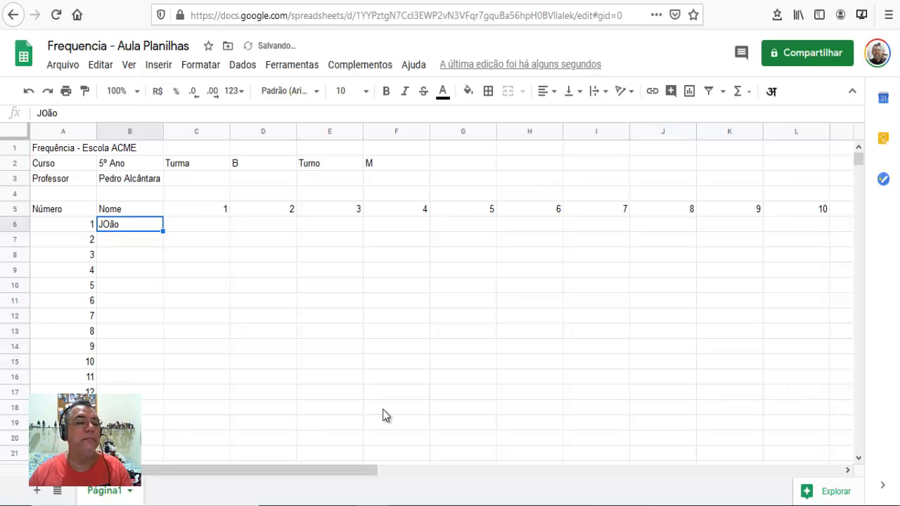
key(BackSpace)
text(Joã)
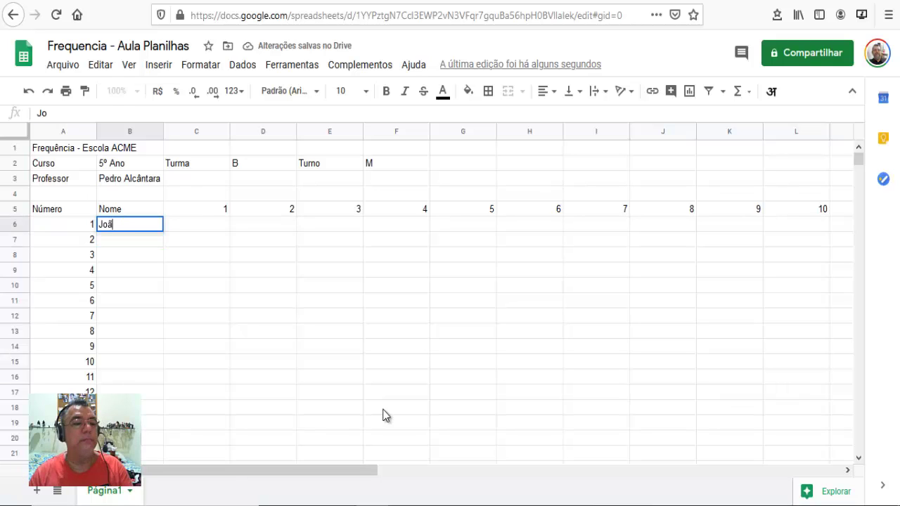
text(o)
key(Return)
- Enter the first names of students 2 to 4 in B7:B9
text(Mari)
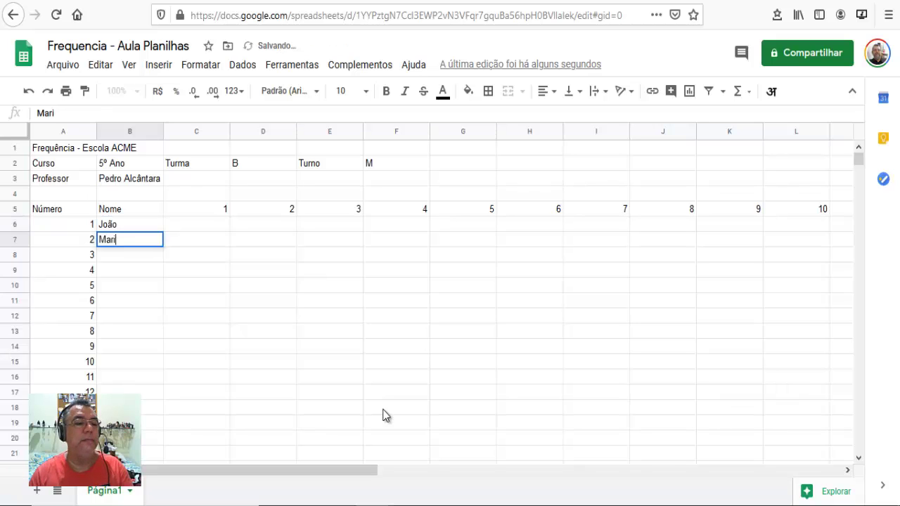
text(a)
key(Return)
text(P)
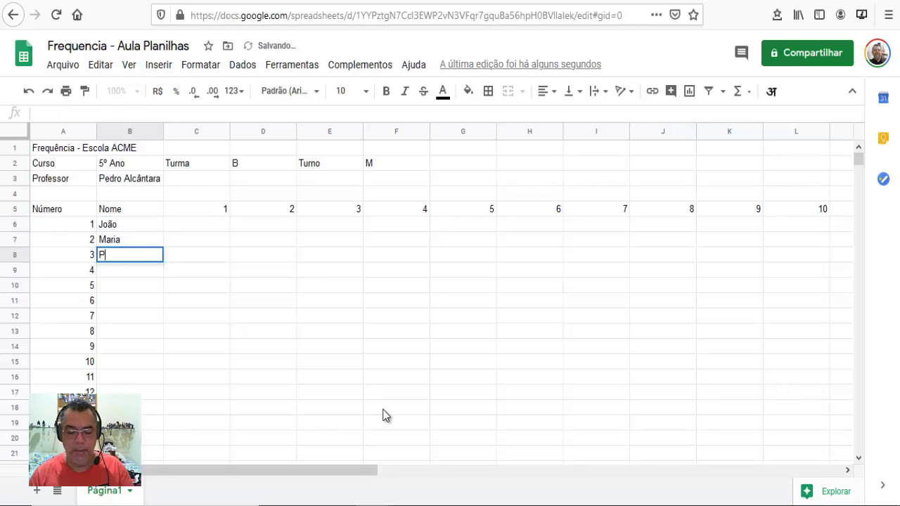
text(edro)
key(Return)
text(José)
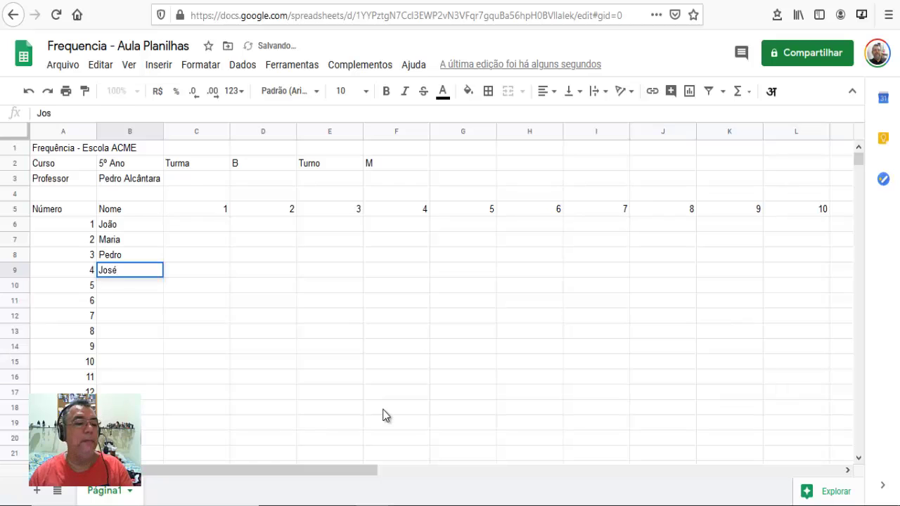
key(Return)
- Enter the first names of students 5 to 8 in B10:B13
text(Ana)
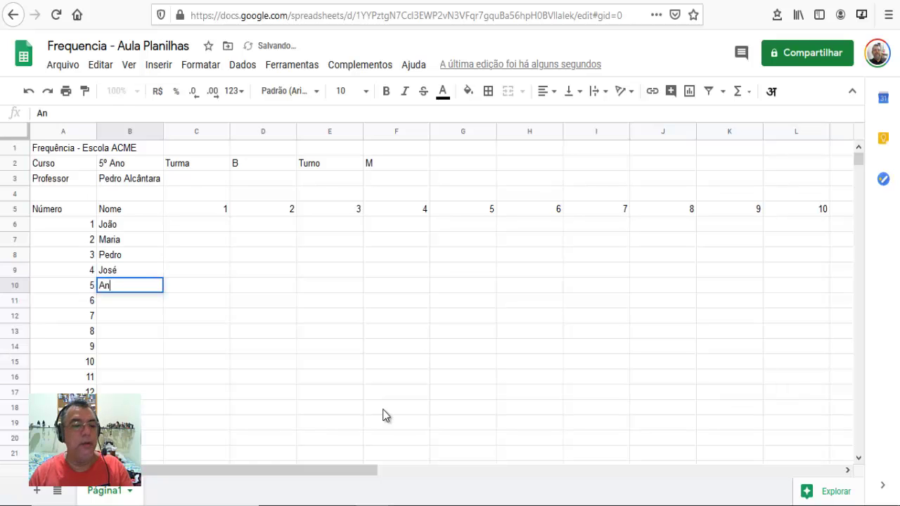
key(Return)
text(Carlo)
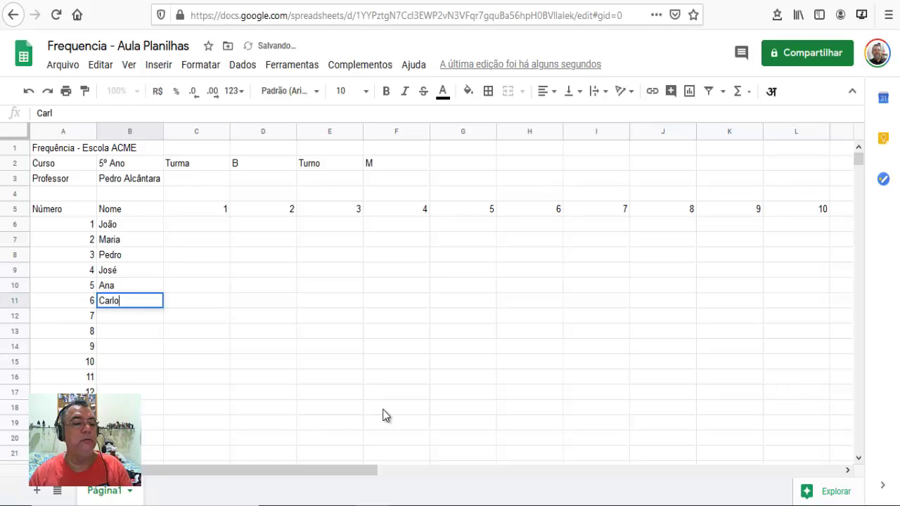
text(s)
key(Return)
text(Marcos)
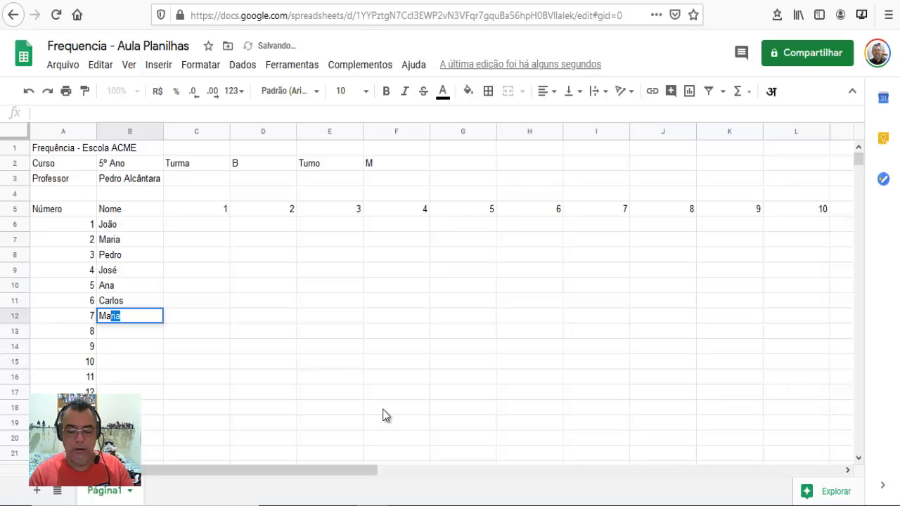
key(Return)
text(Ma)
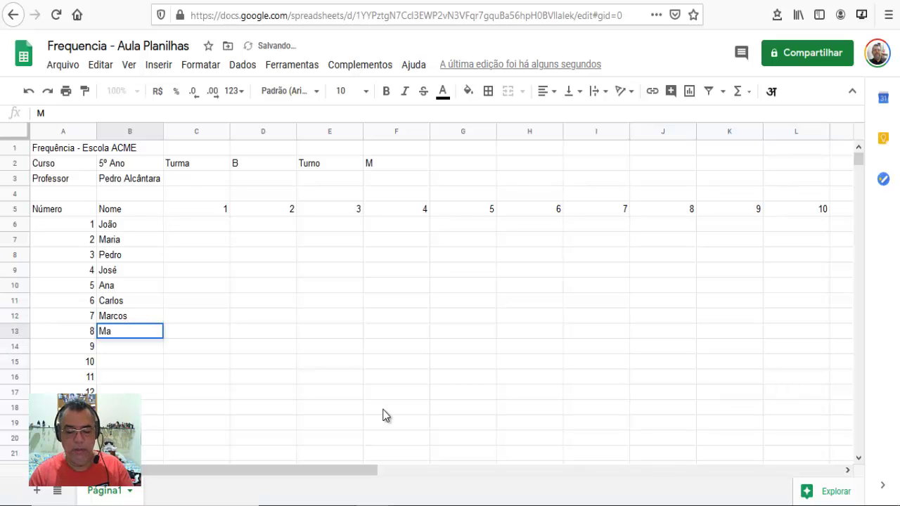
text(teus)
key(Return)
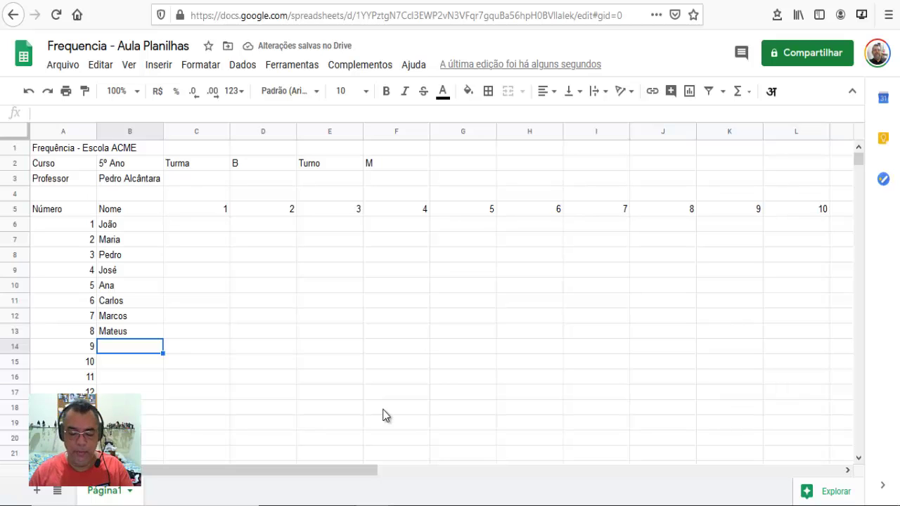
- Enter the first names of students 9 and 10 in B14:B15
text(Amina)
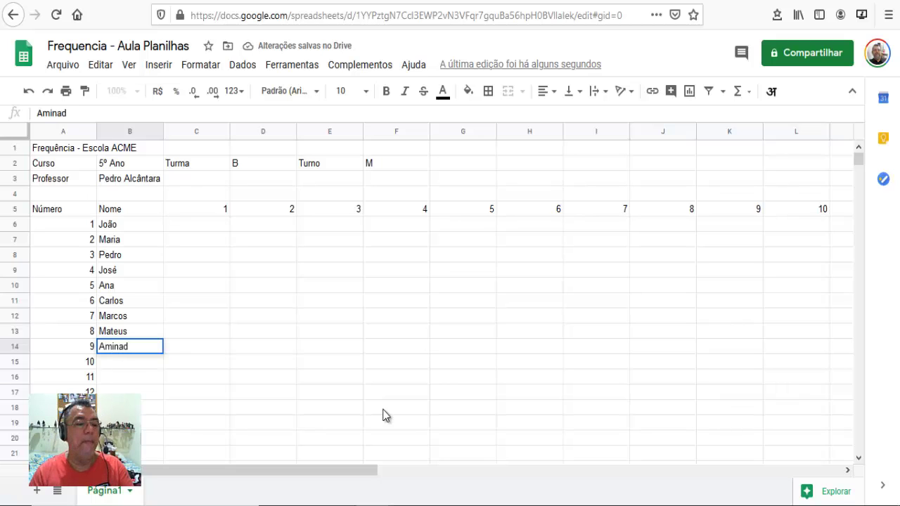
key(BackSpace)
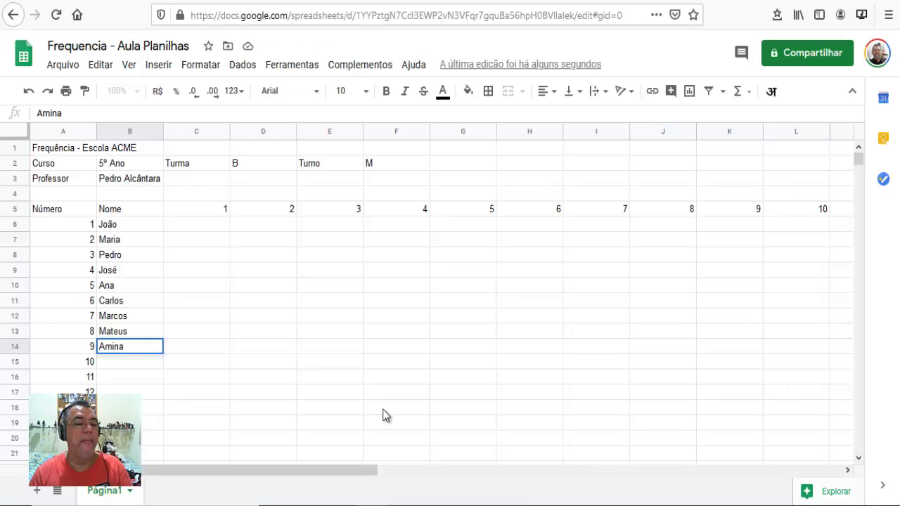
text(dabe)
key(Return)
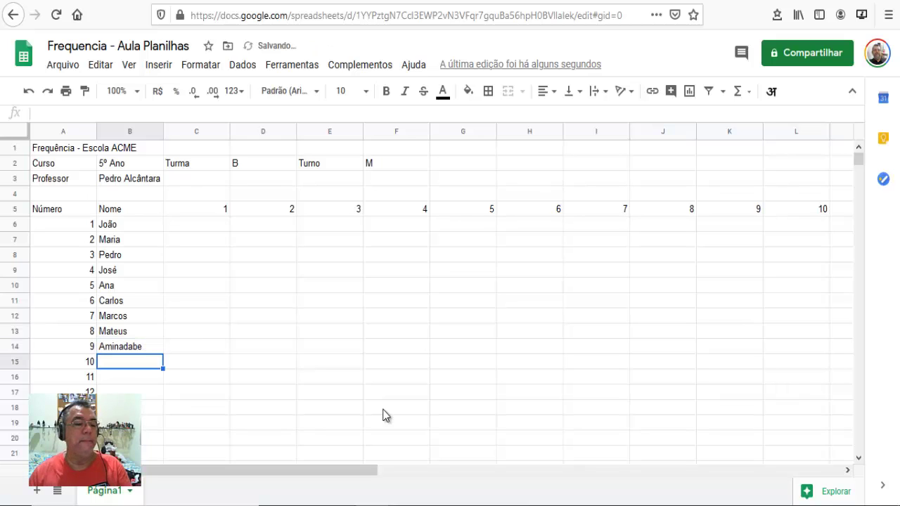
text(Eze)
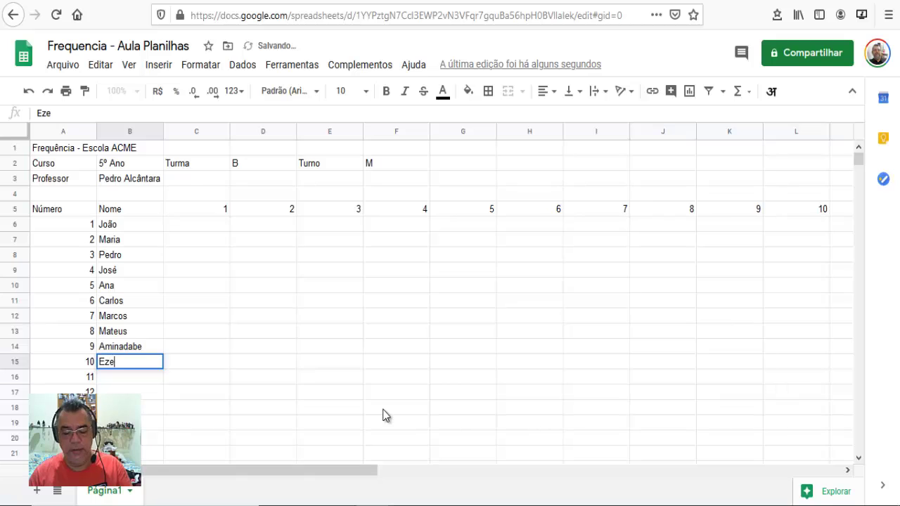
text(quiel)
key(Return)
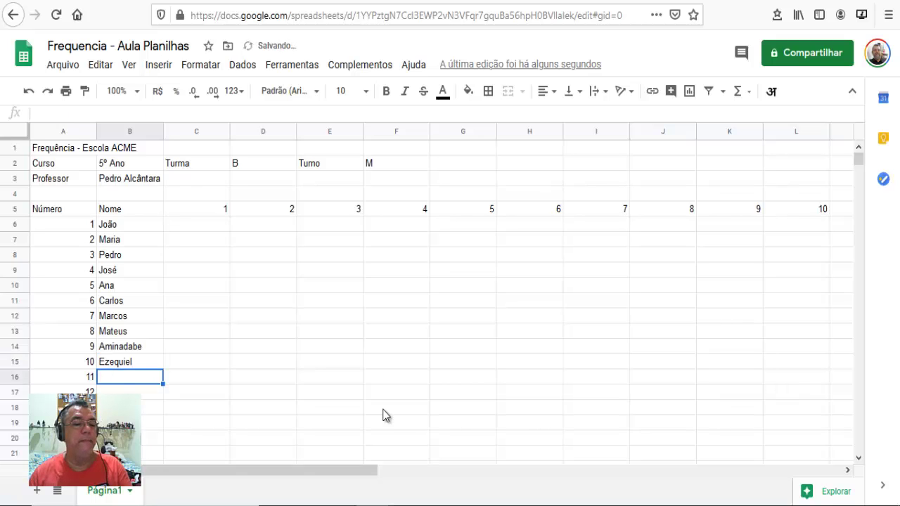
- Enter the first names of students 11 to 13 in B16:B18
text(Zó)
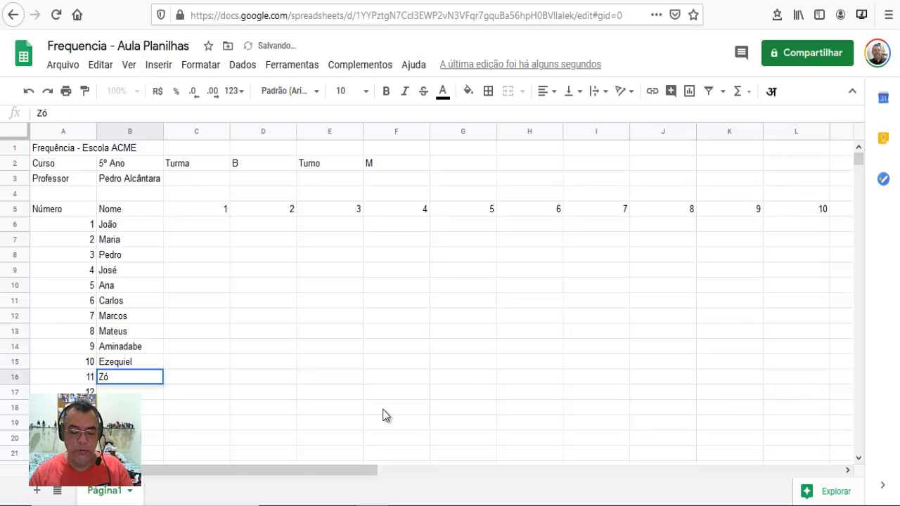
text(zimo)
key(Return)
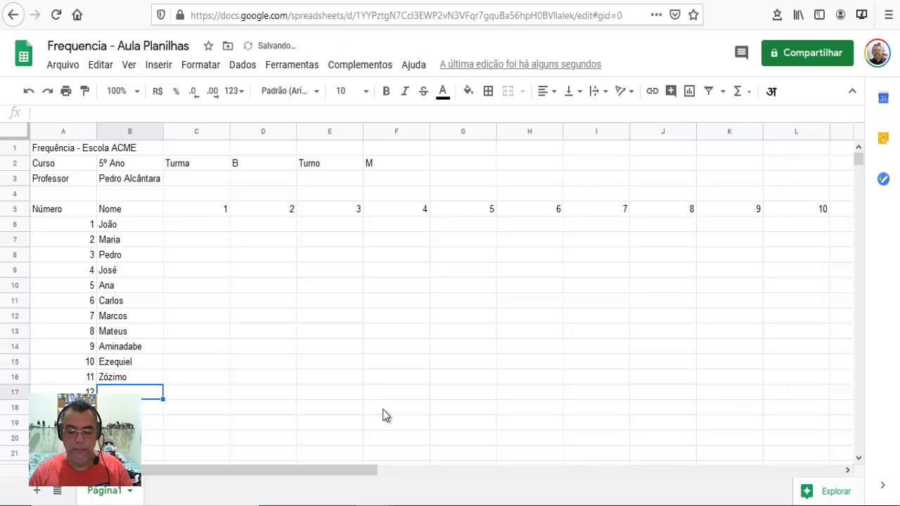
text(Lurdes)
key(Return)
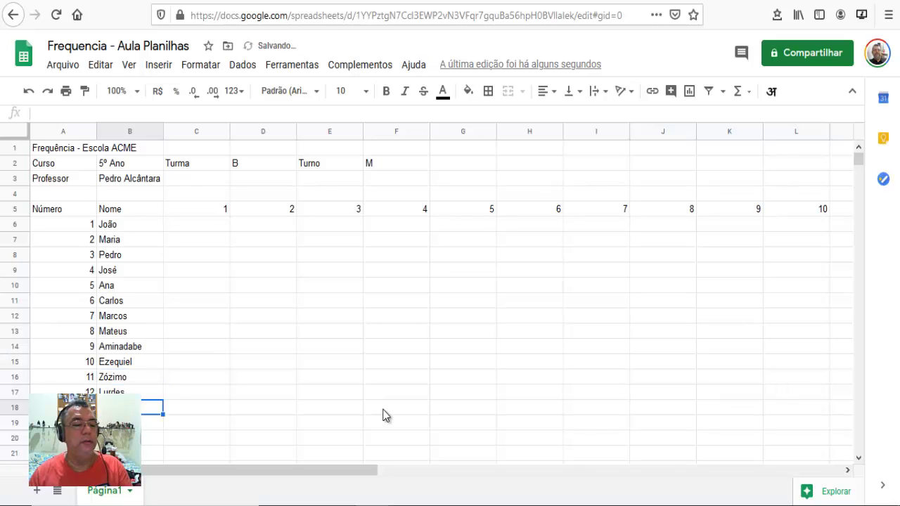
text(Joaquim)
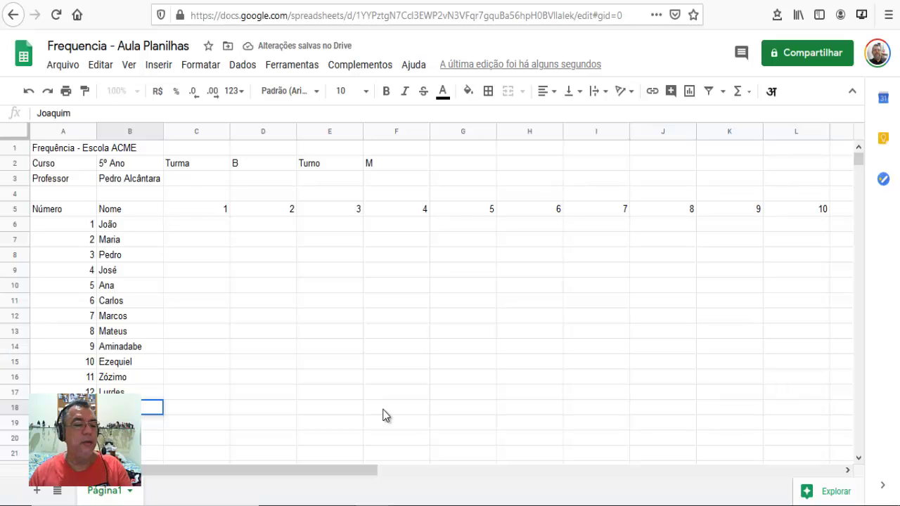
key(Return)
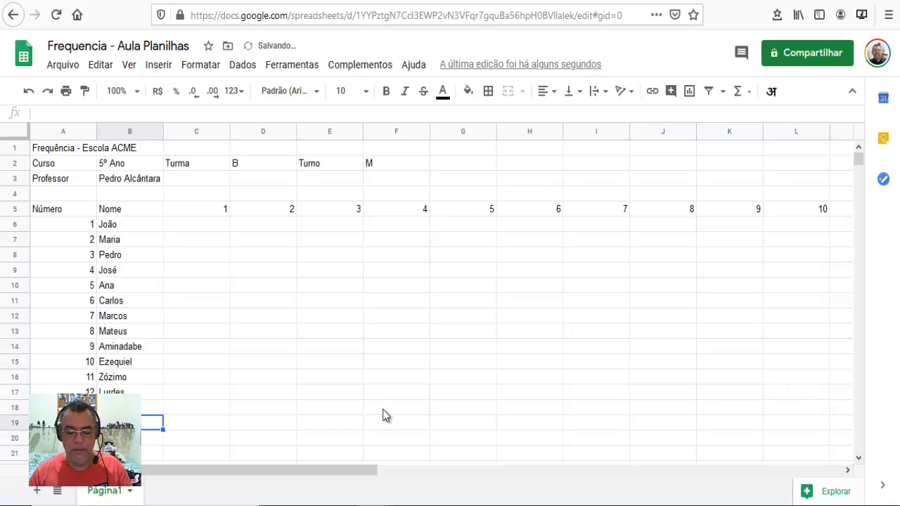
- Enter the first names of students 14 and 15 in B19:B20
text(Leandro)
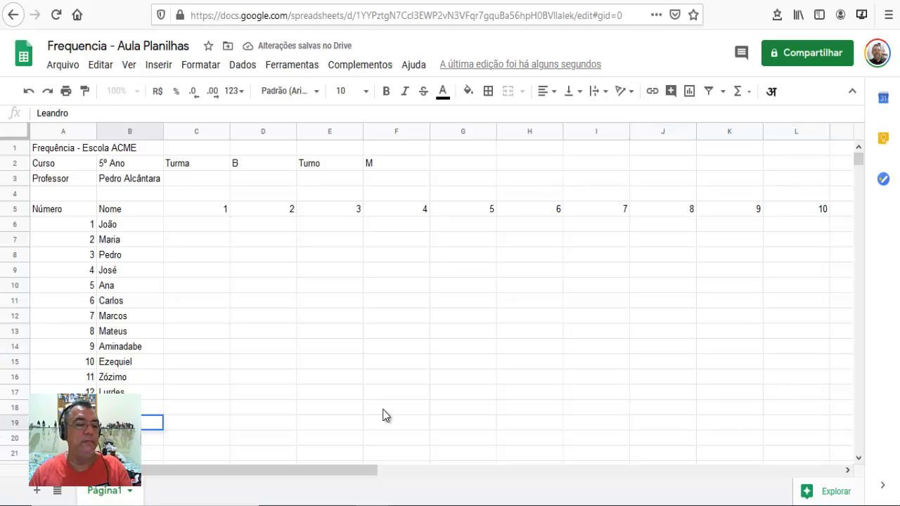
key(Return)
text(Mir)
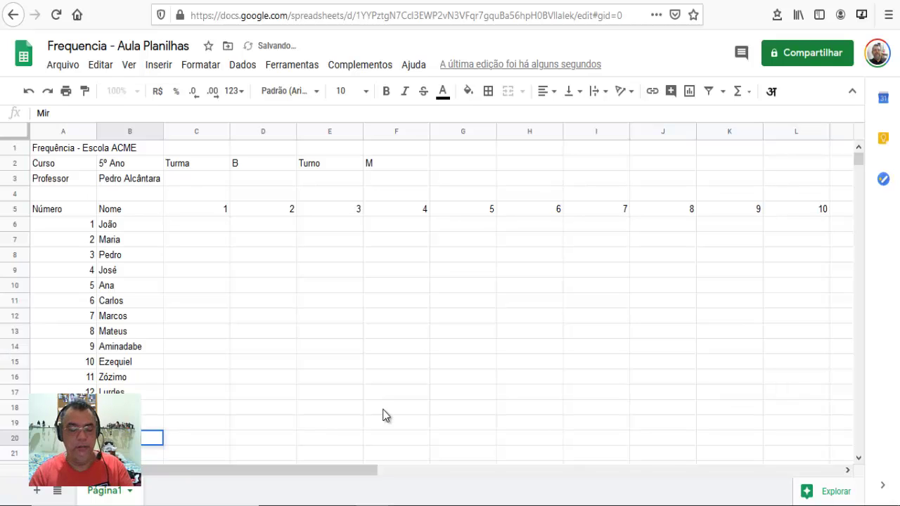
text(tes)
key(Return)
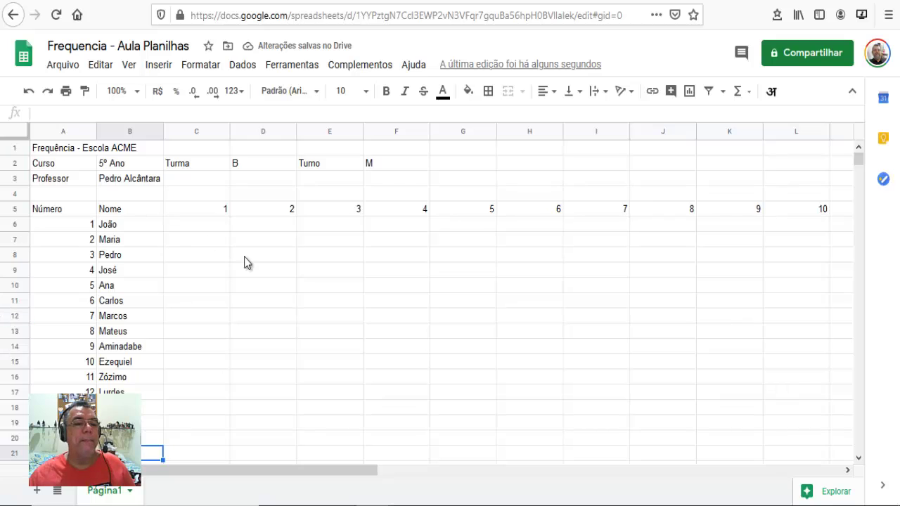
- Go to the spreadsheets home list, view the file options of "Frequencia - Aula Planilhas", and reopen that spreadsheet
click(160, 301)
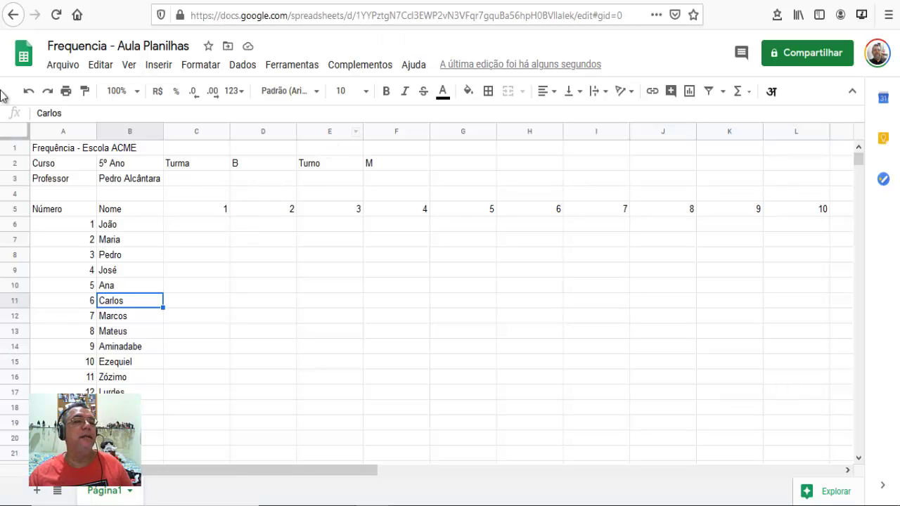
click(23, 57)
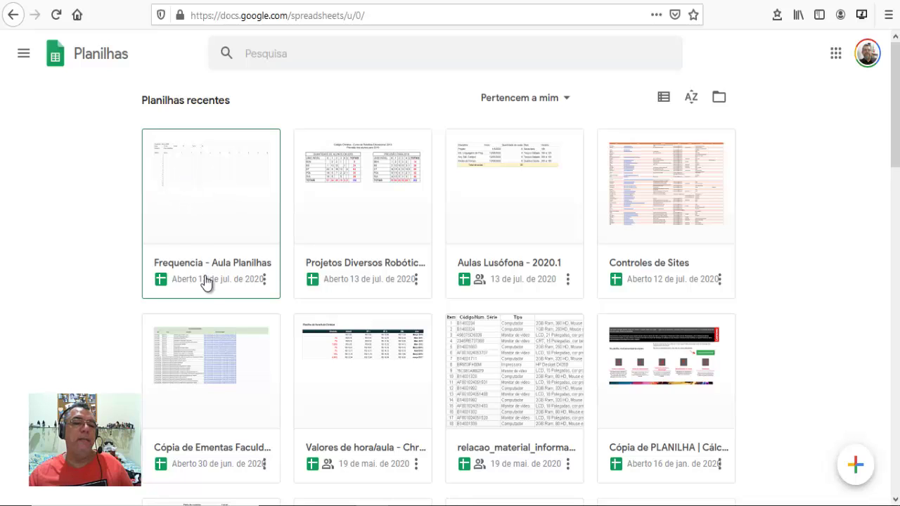
click(264, 285)
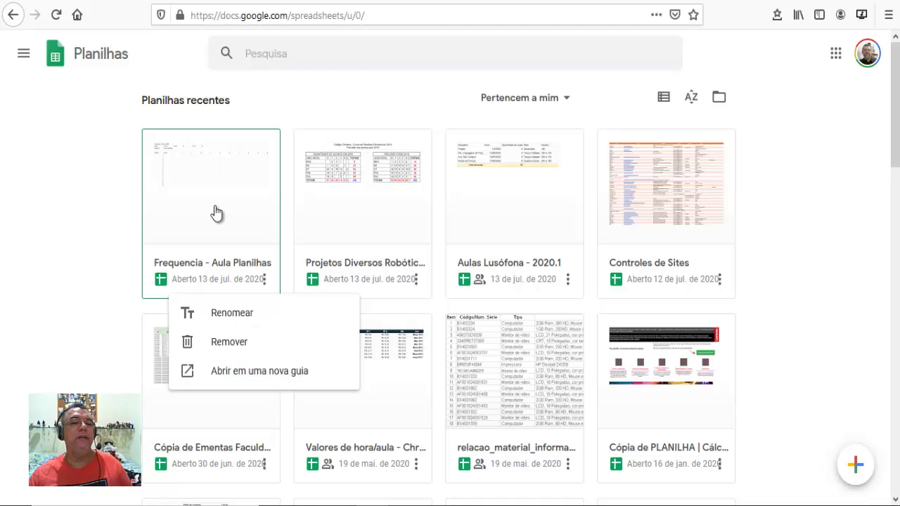
click(180, 228)
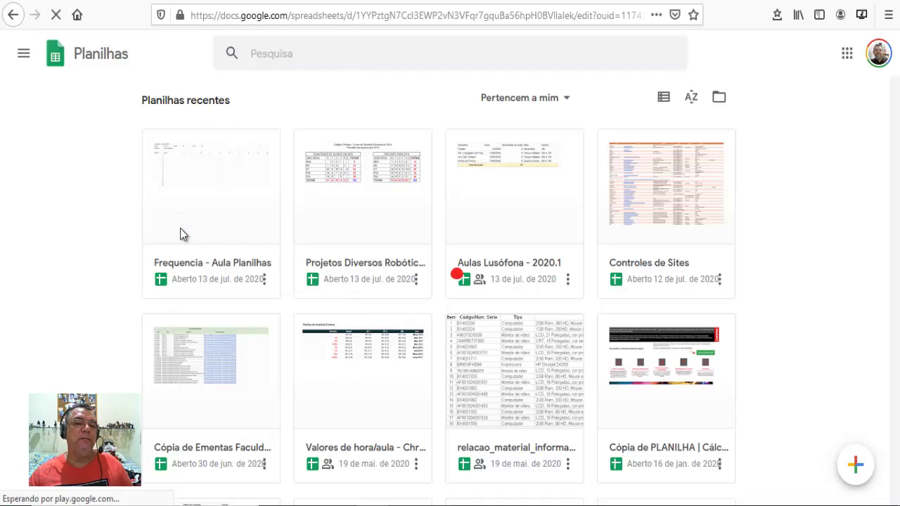